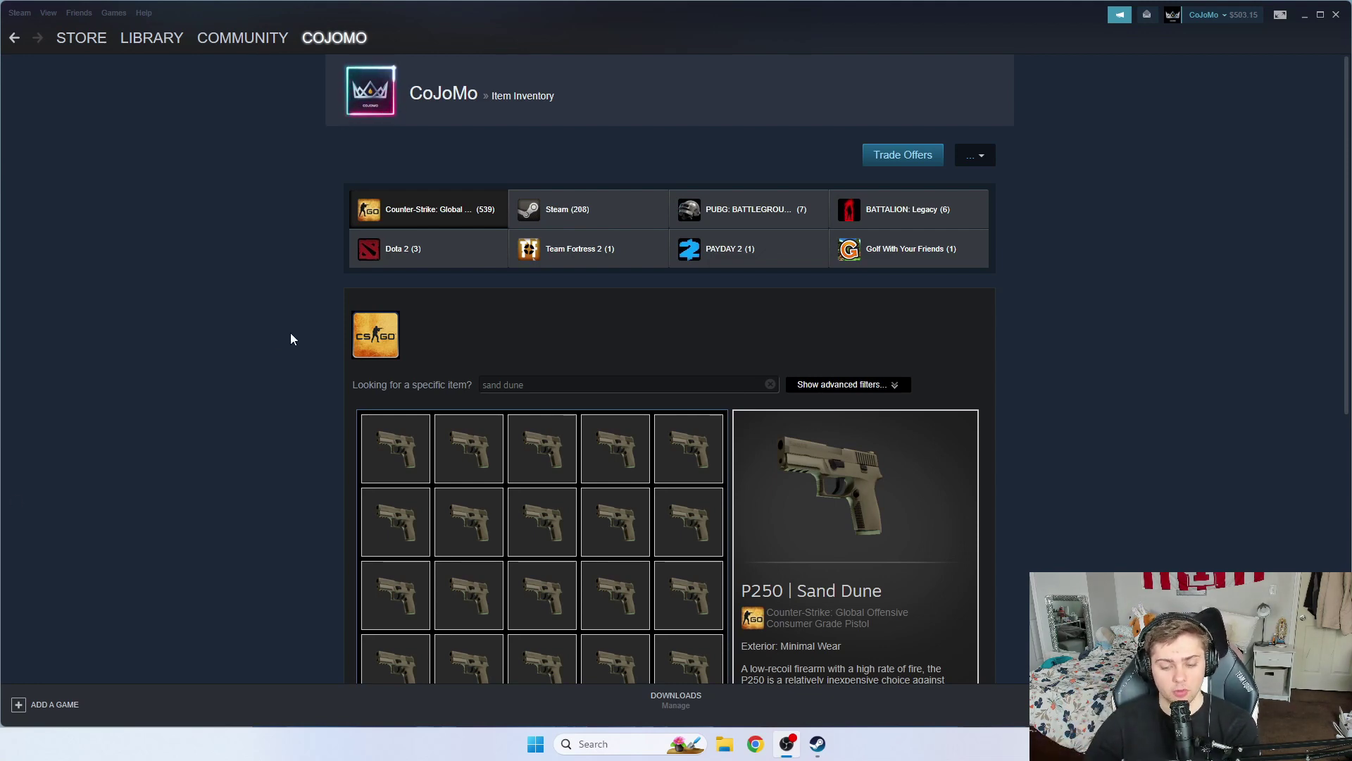
Page forward through the inventory items, then return to the first page.
scroll(290, 339, "down", 4)
left_click(713, 513)
left_click(714, 514)
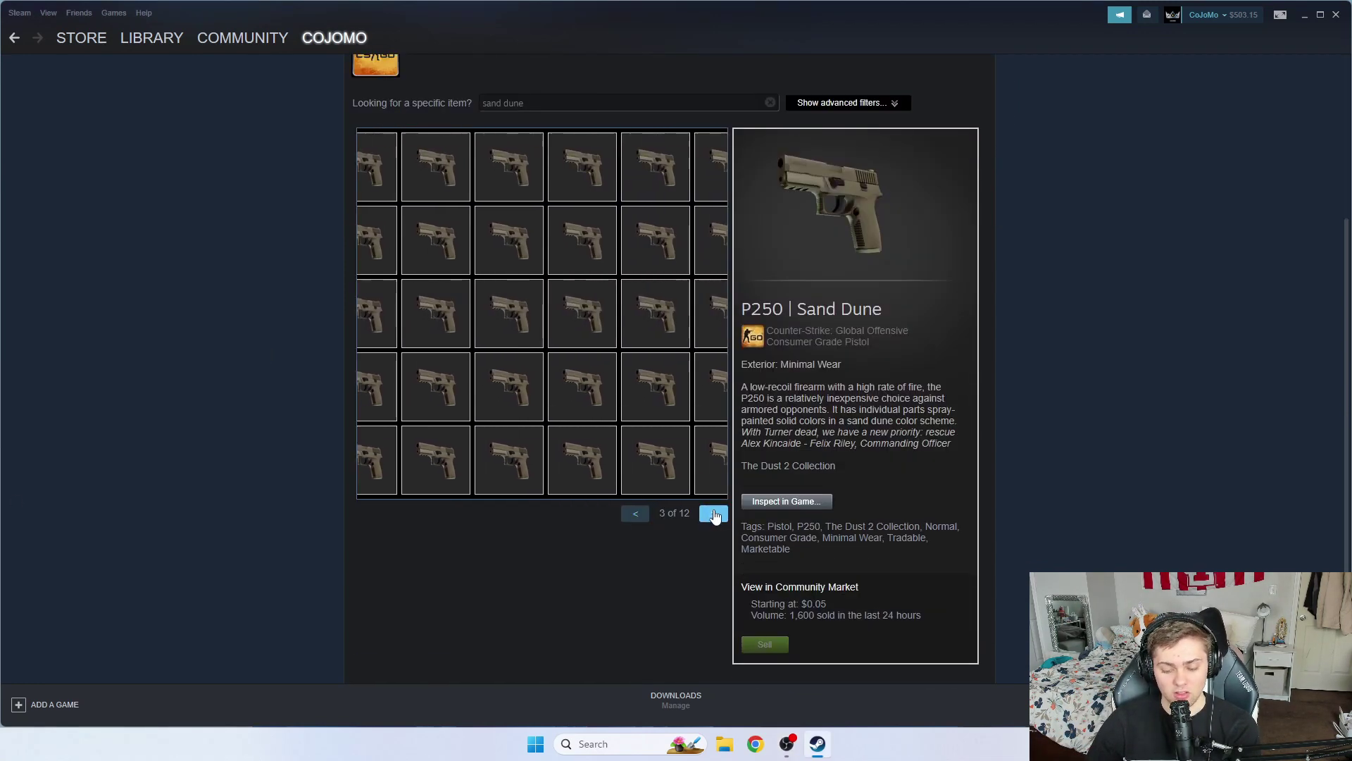
left_click(714, 515)
left_click(716, 514)
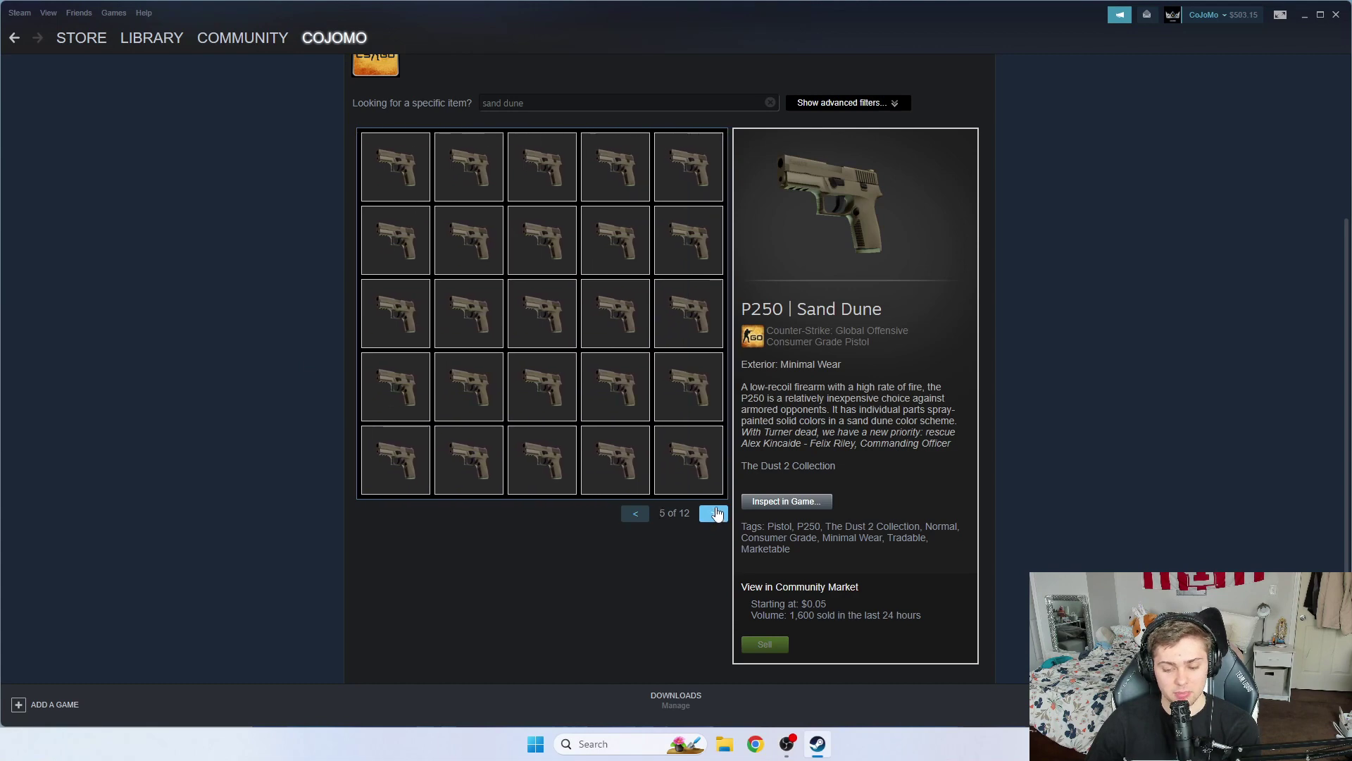
left_click(632, 518)
left_click(632, 518)
left_click(634, 518)
left_click(634, 517)
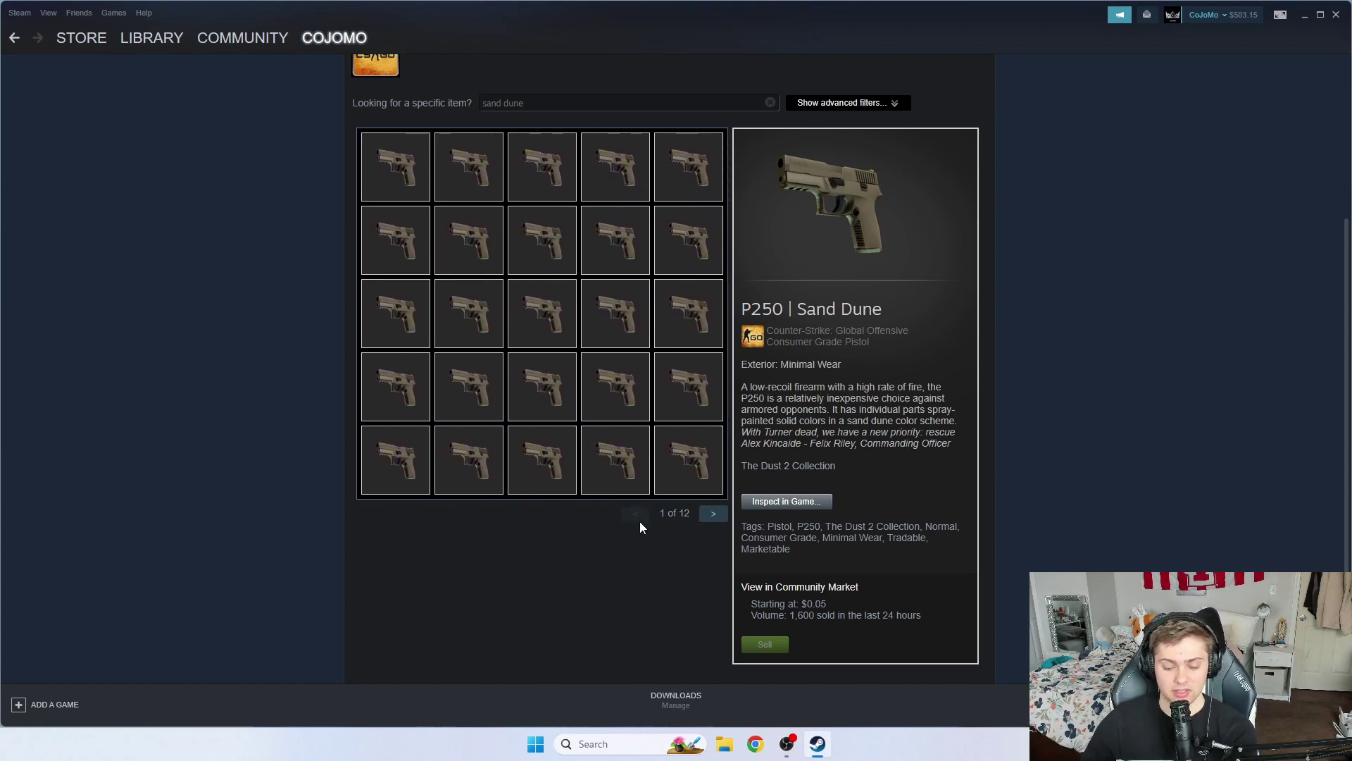
scroll(282, 399, "up", 4)
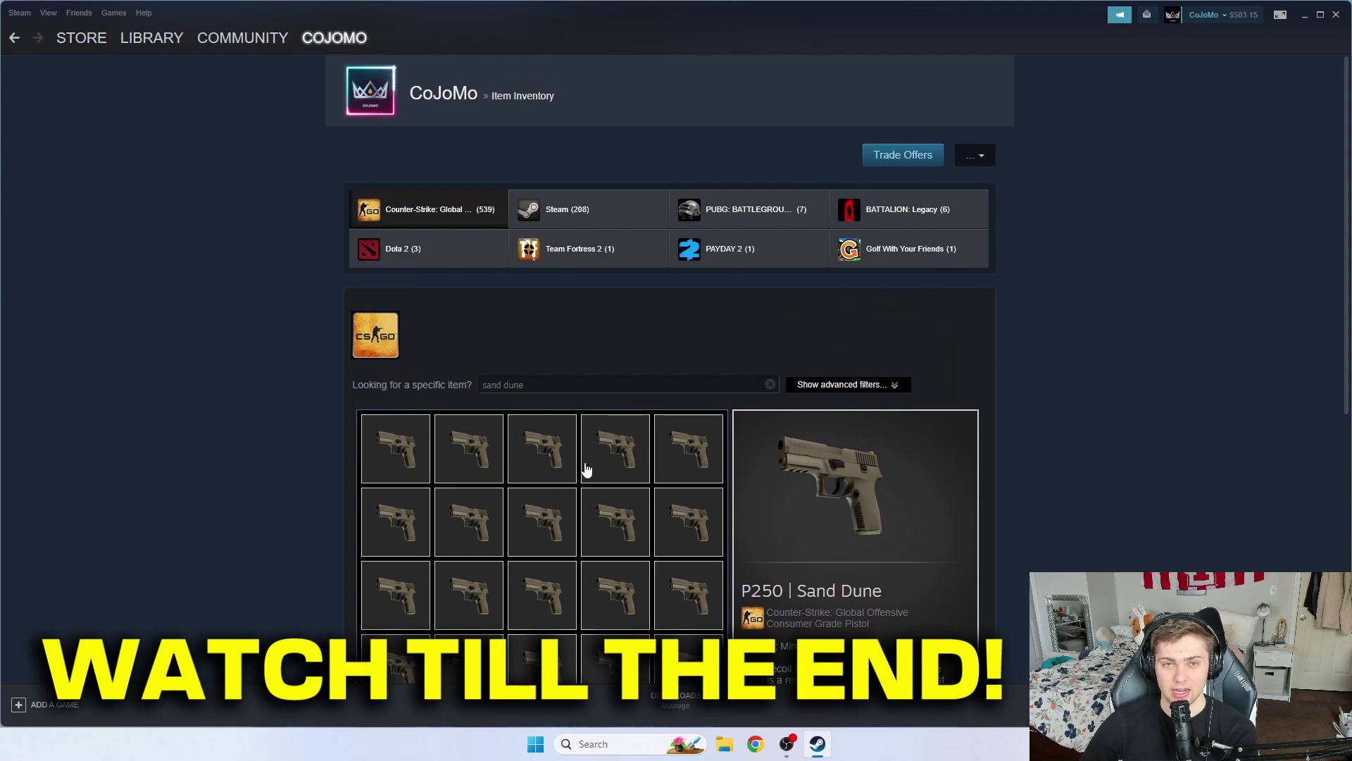
scroll(586, 468, "down", 4)
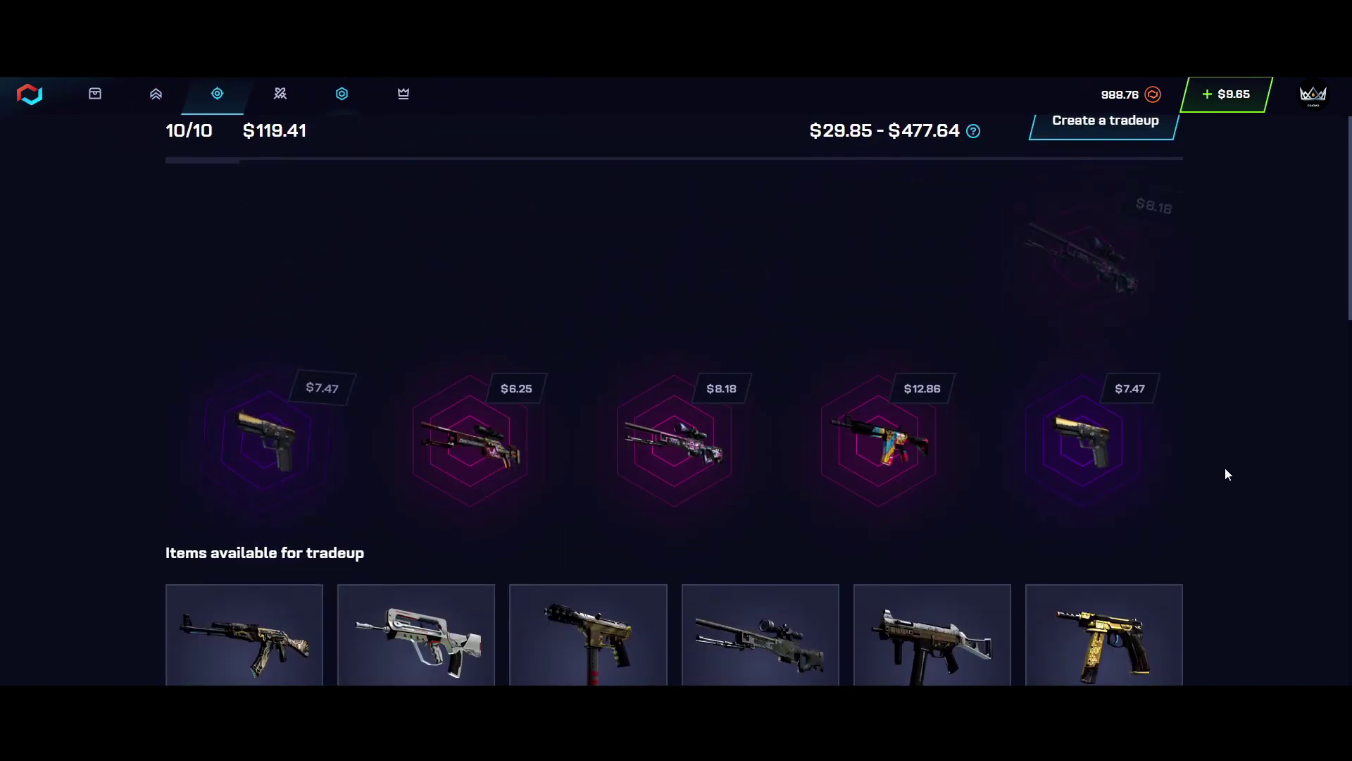
Open the Fire and Ice case.
scroll(1223, 468, "up", 2)
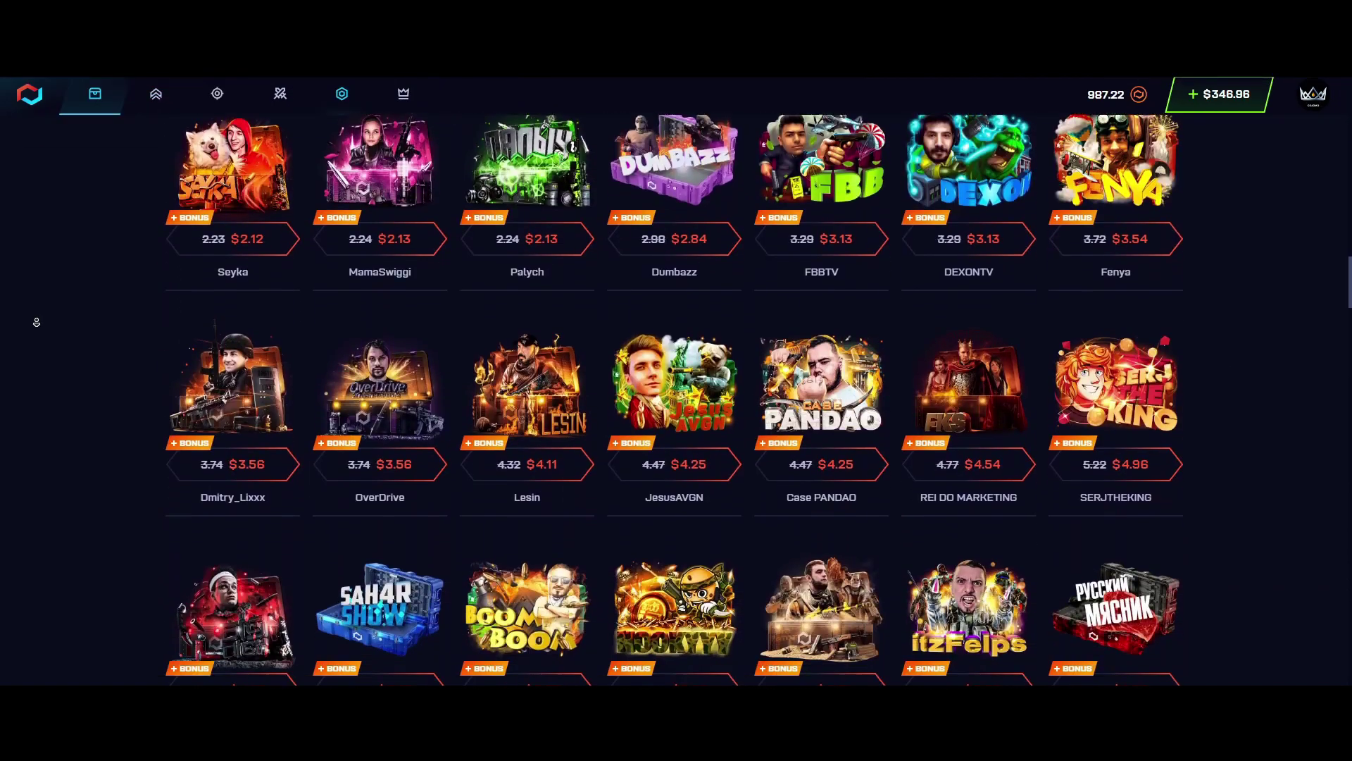
scroll(33, 323, "down", 4)
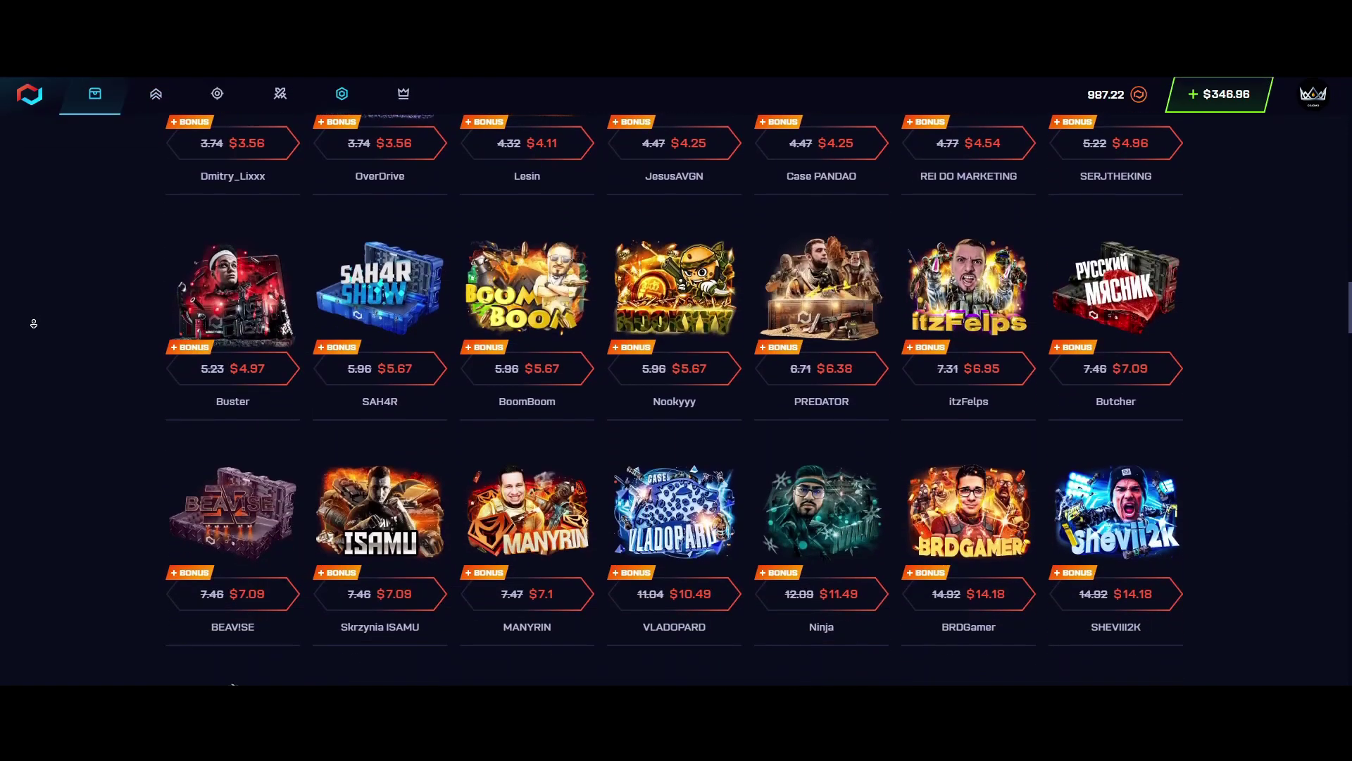
scroll(34, 323, "down", 8)
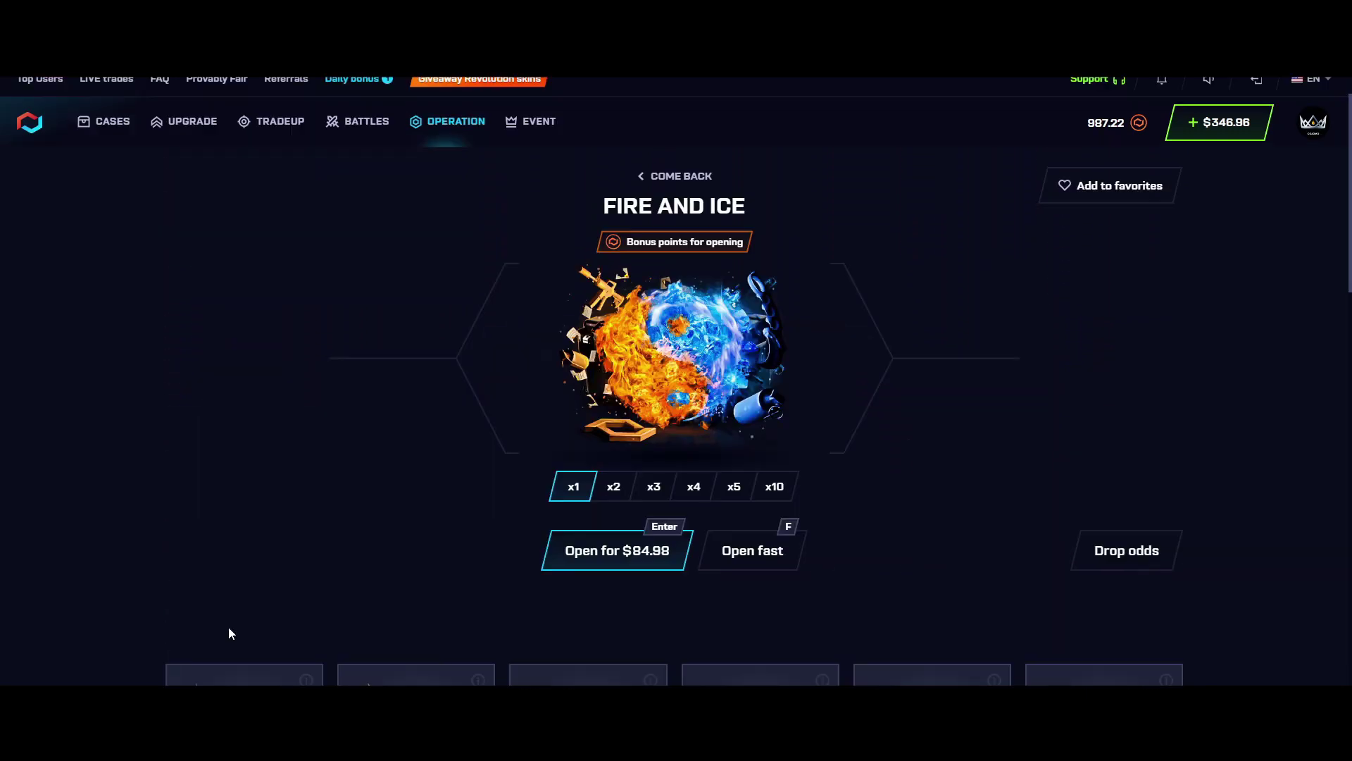
scroll(649, 556, "up", 1)
left_click(622, 619)
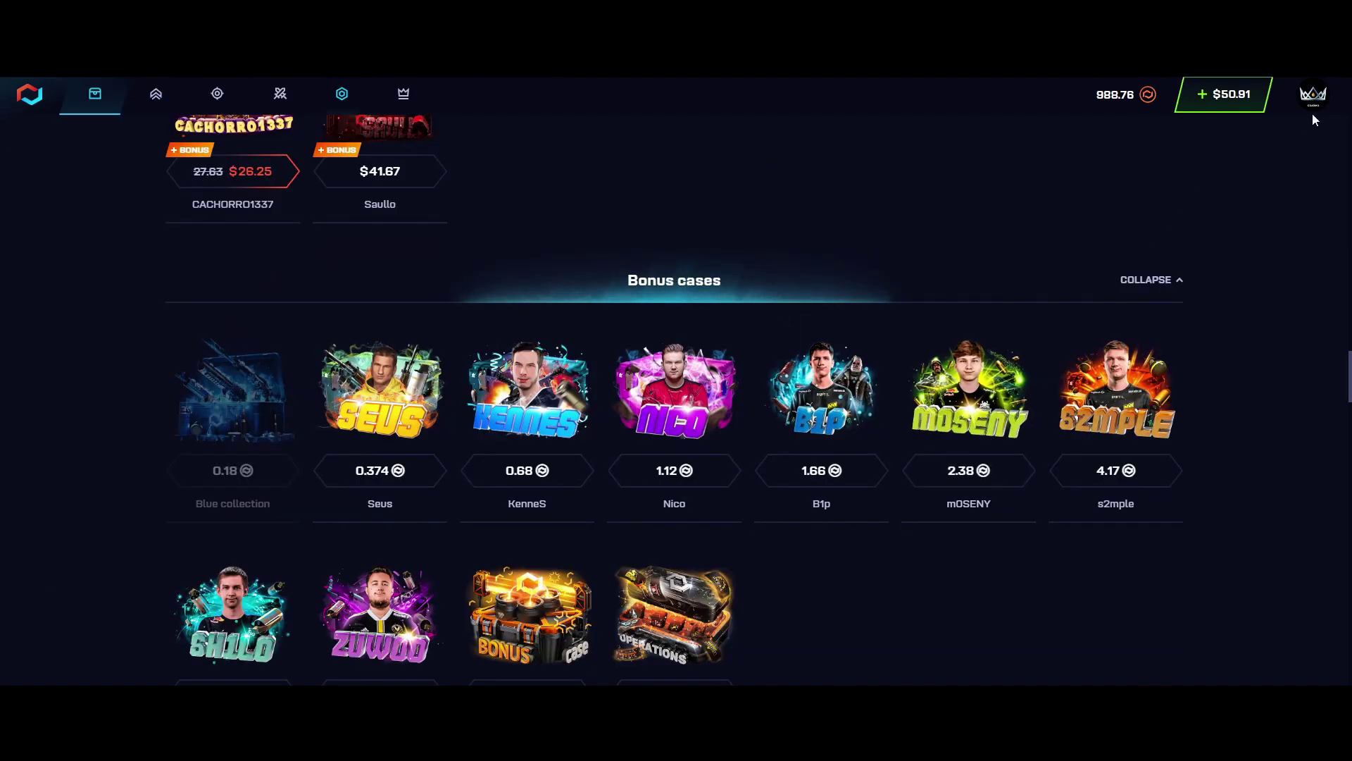
From your profile, filter Available for sell and withdraw the M4A1-S Decimator.
left_click(1312, 102)
scroll(813, 313, "down", 2)
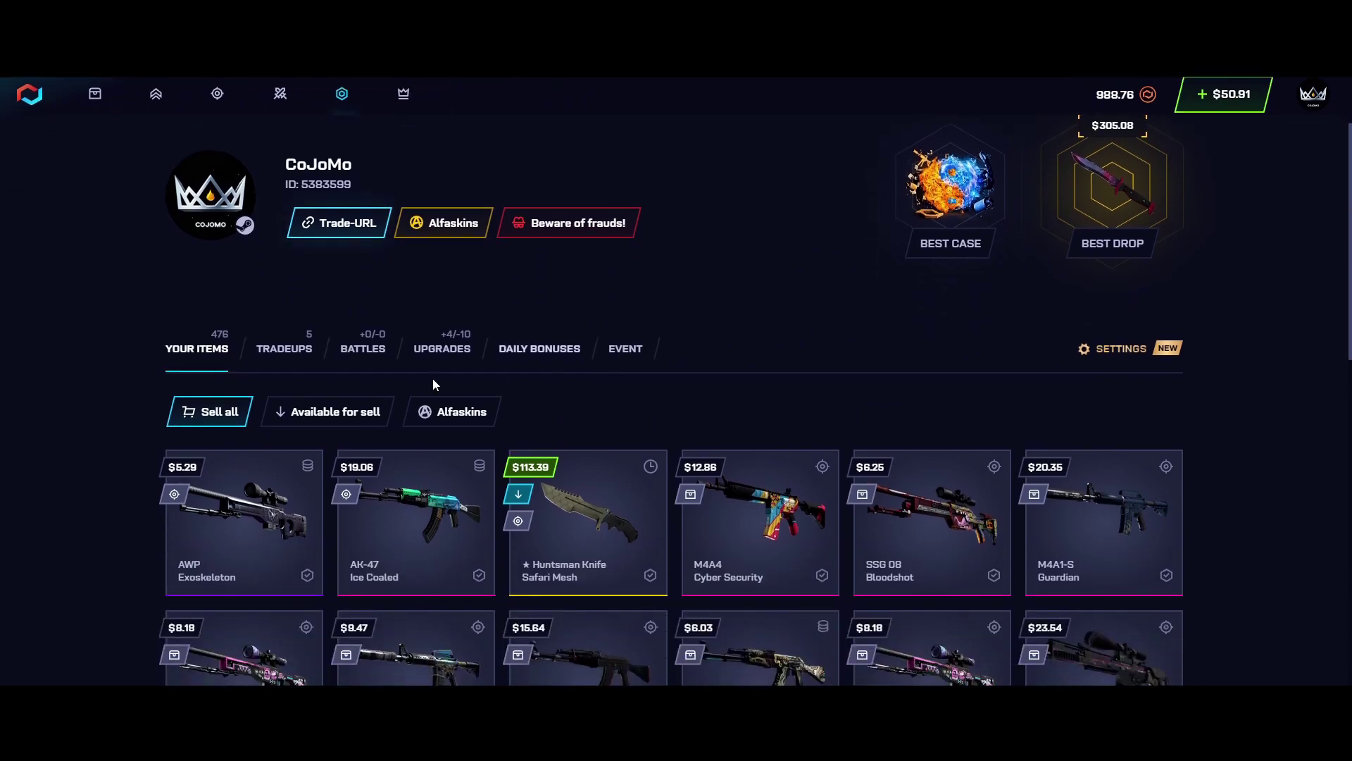
left_click(294, 417)
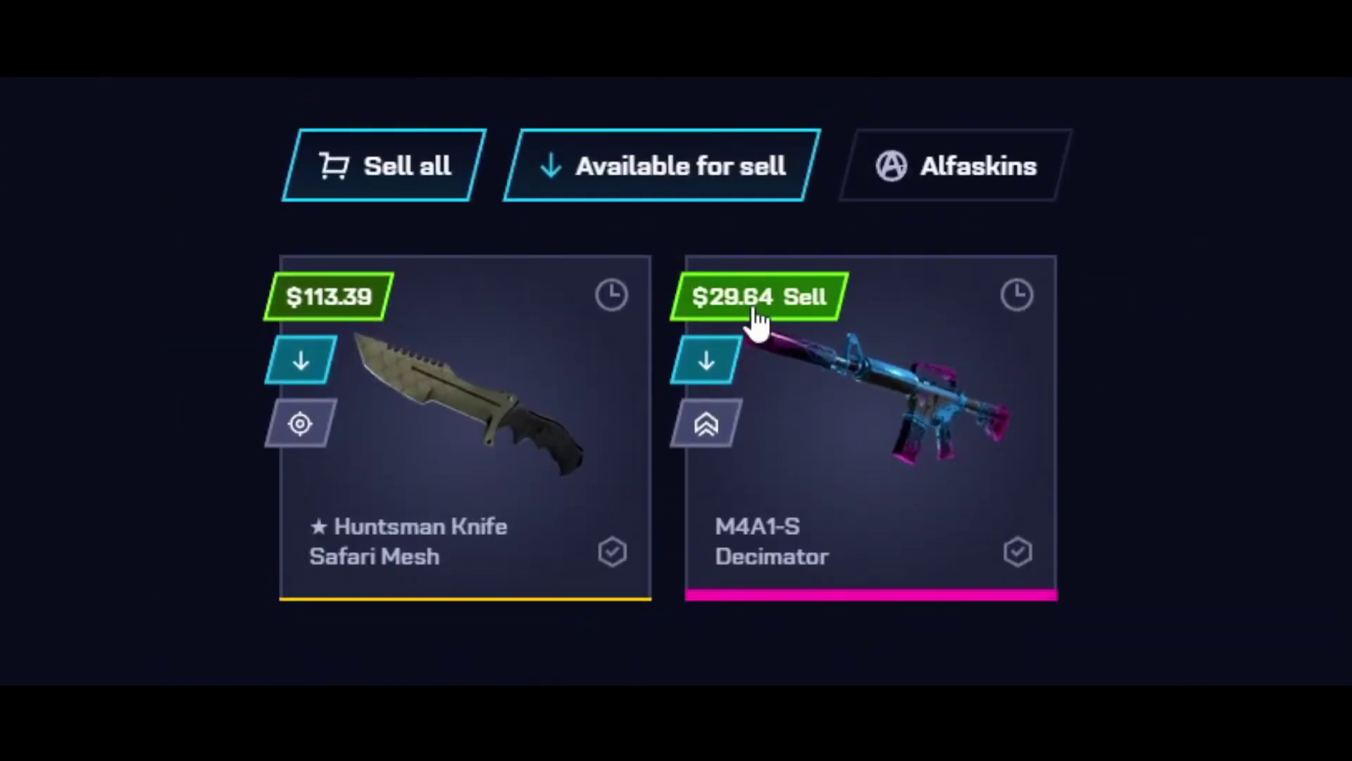
left_click(713, 364)
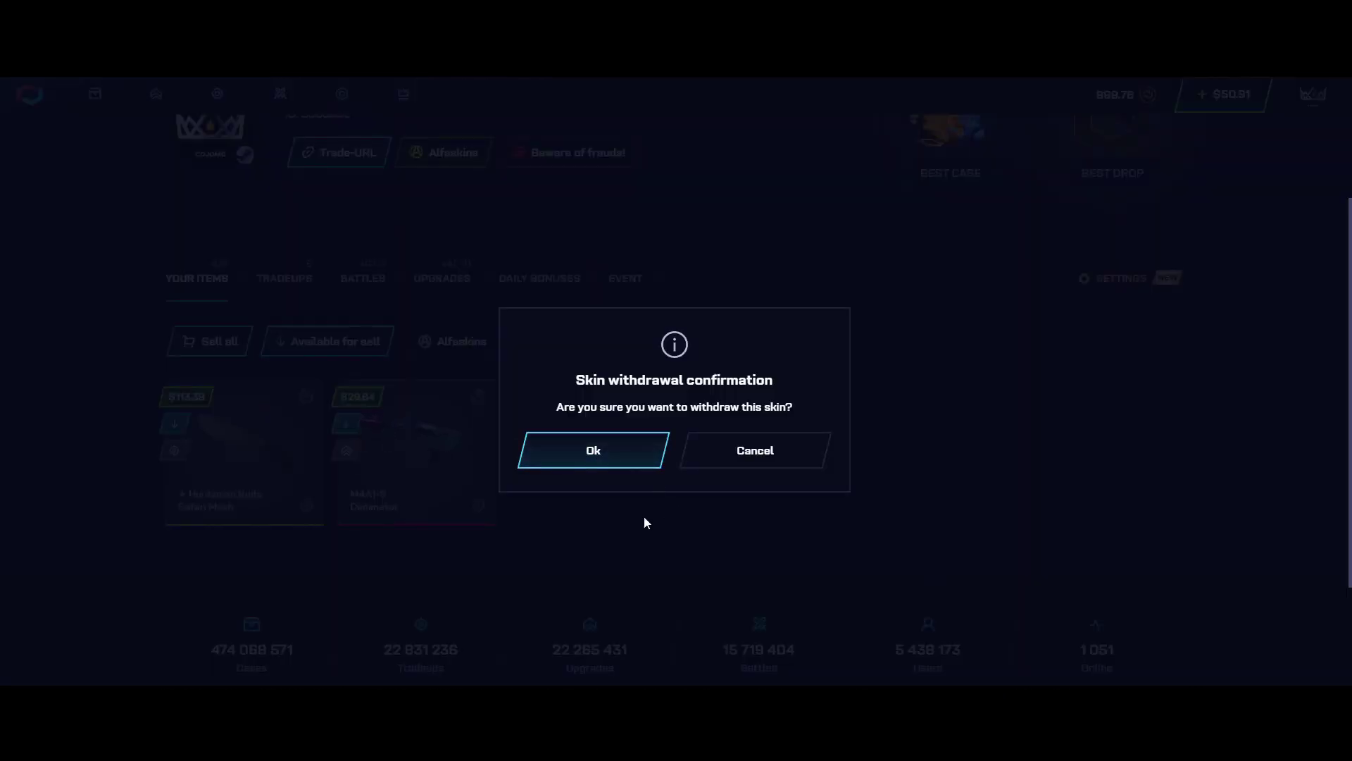
left_click(655, 455)
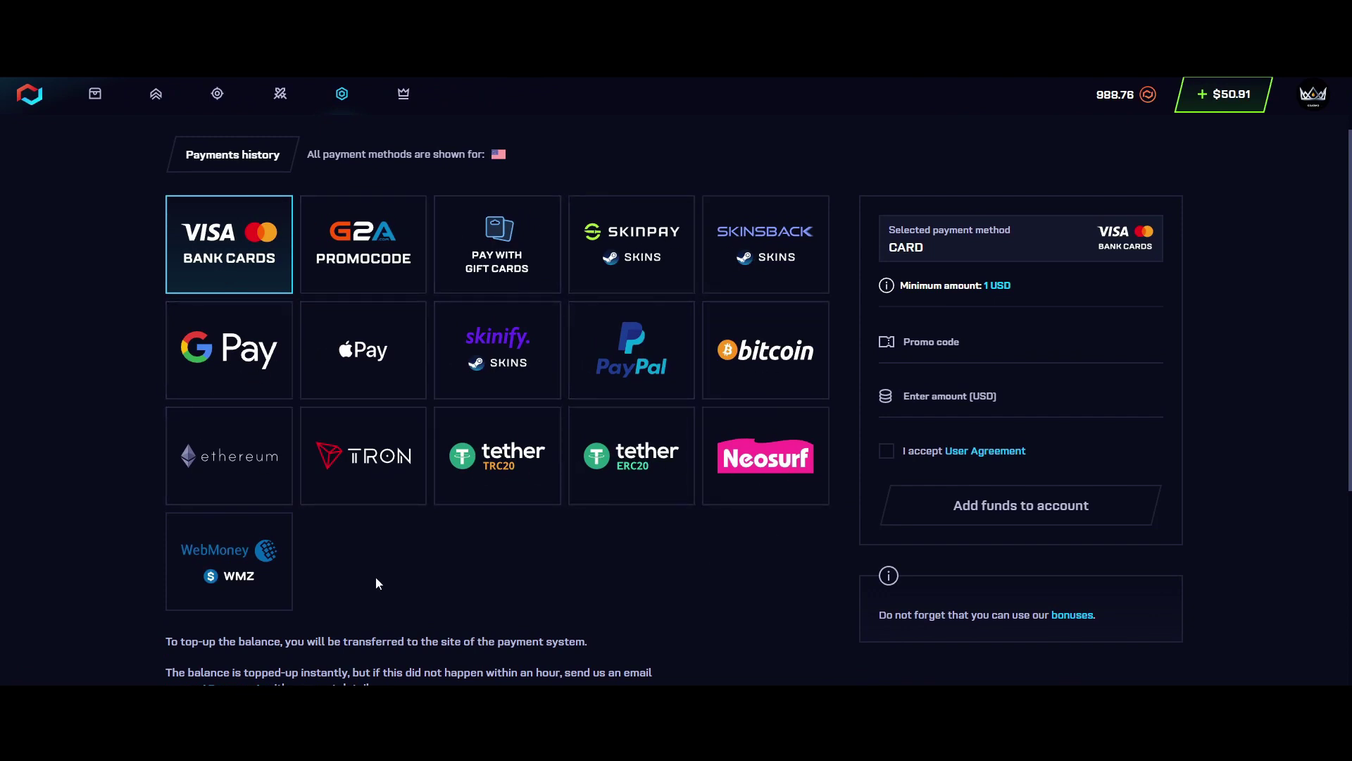
Enter the promo code and a 500 USD deposit amount.
left_click(958, 355)
type("COJOMO")
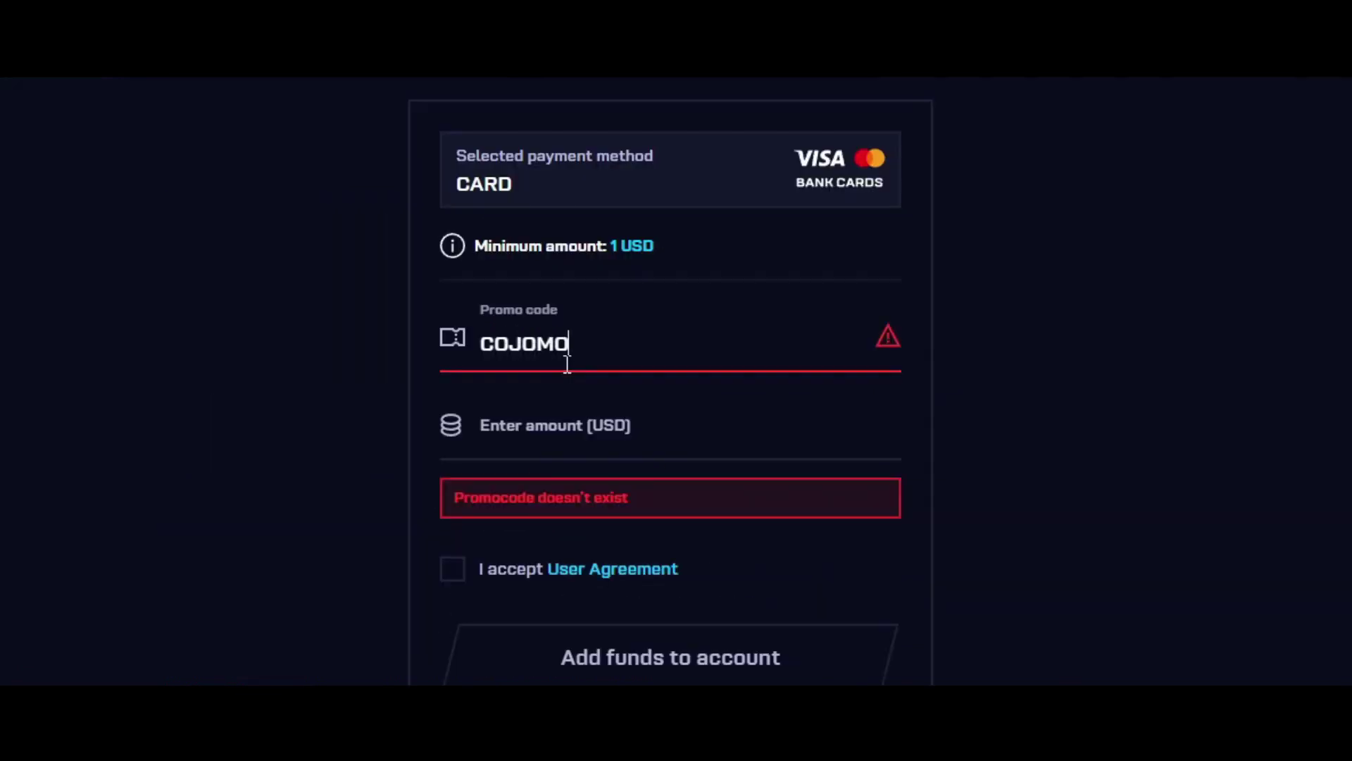
left_click(626, 441)
type("500")
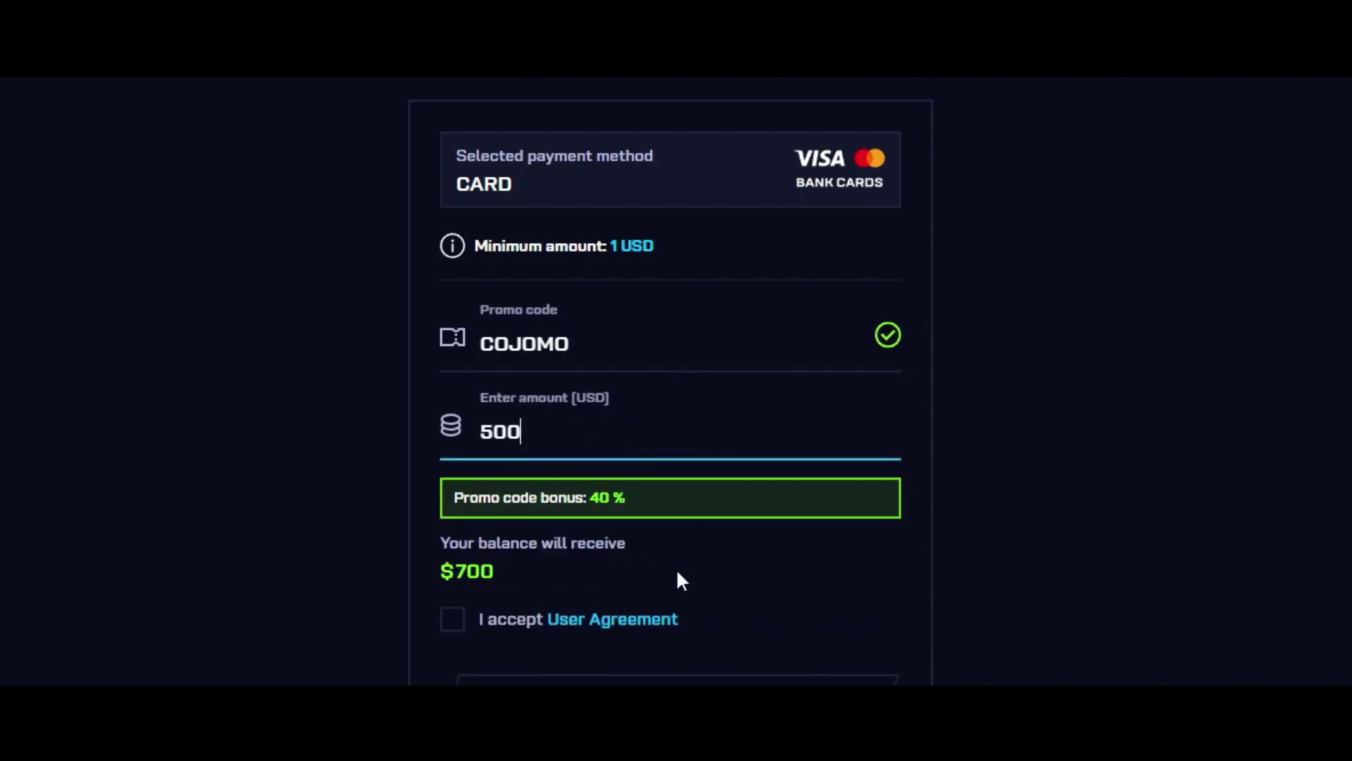
Review the credited amount and deposit summary, then refocus the deposit amount field.
left_click_drag(679, 582, 427, 577)
left_click(557, 561)
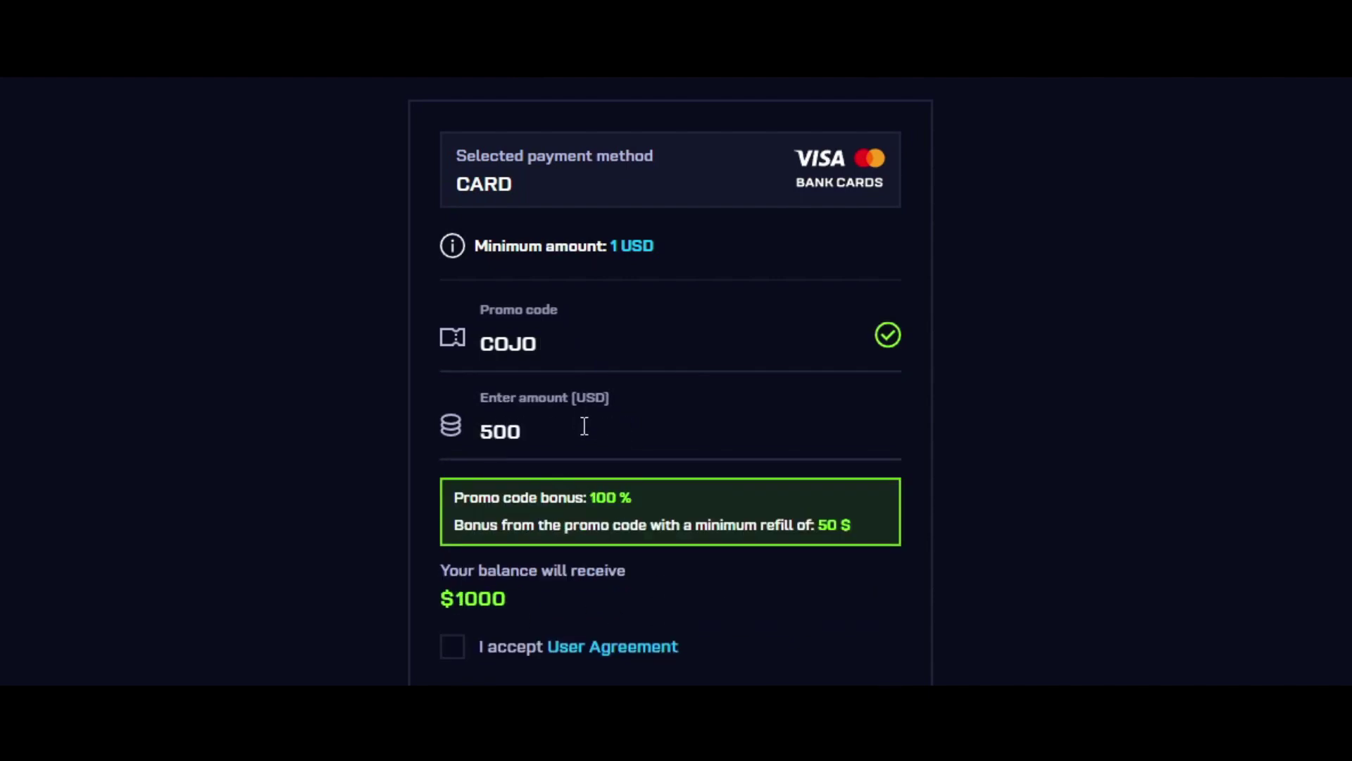
left_click_drag(584, 427, 462, 420)
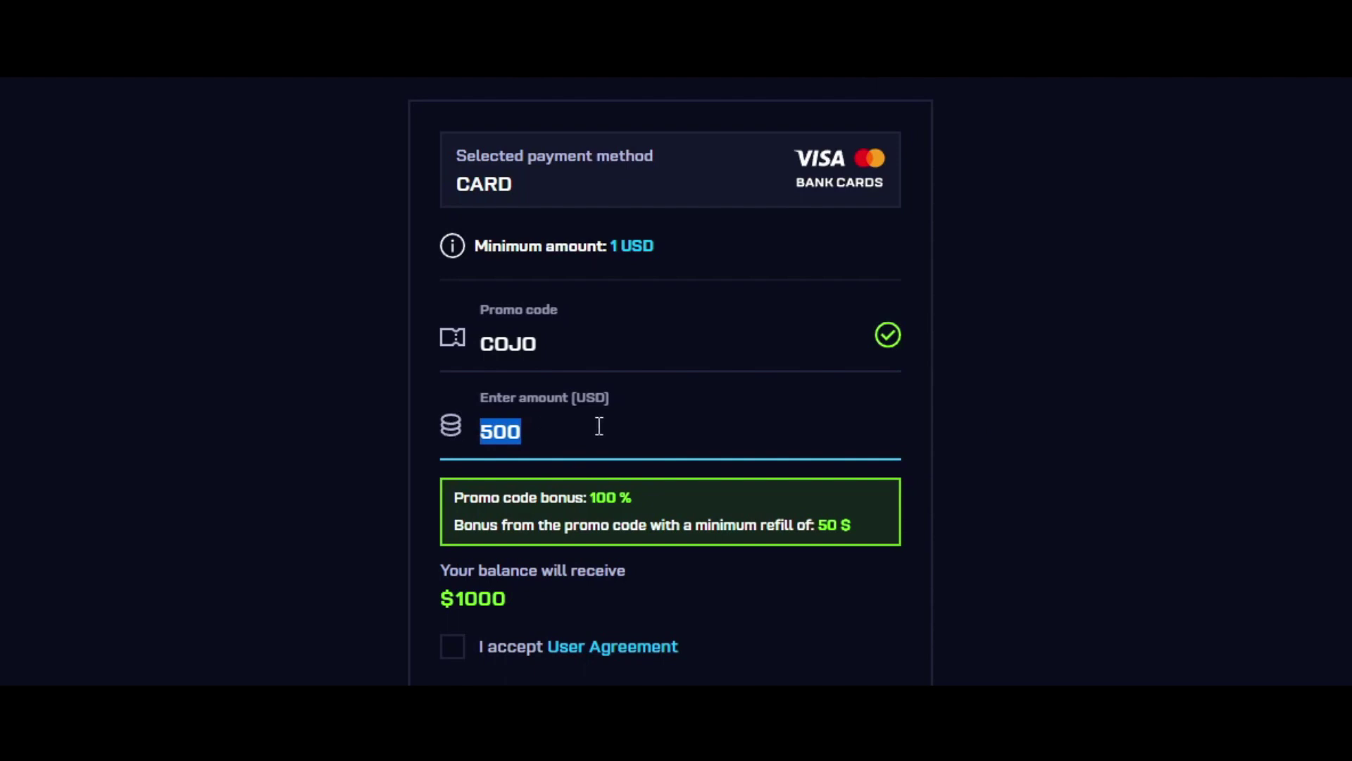
left_click(603, 570)
left_click_drag(530, 618, 441, 128)
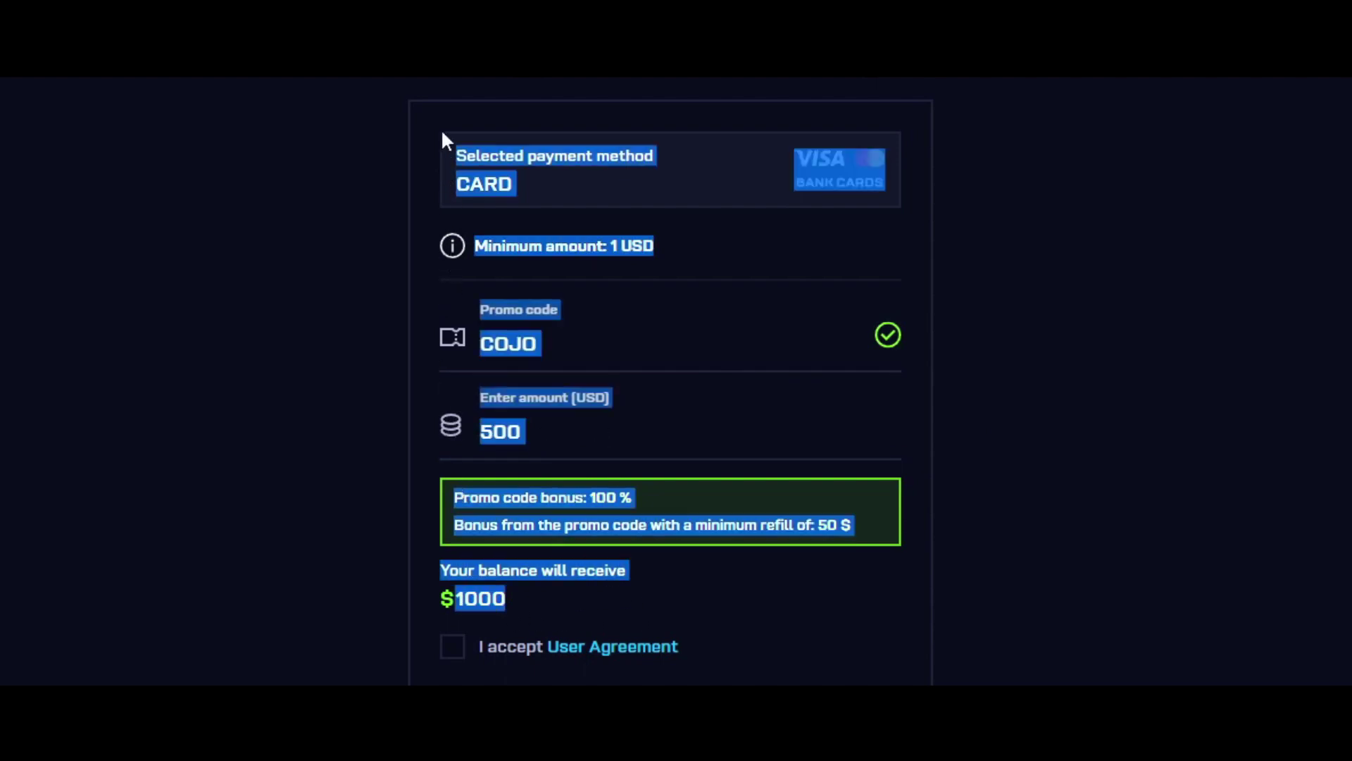
left_click(564, 303)
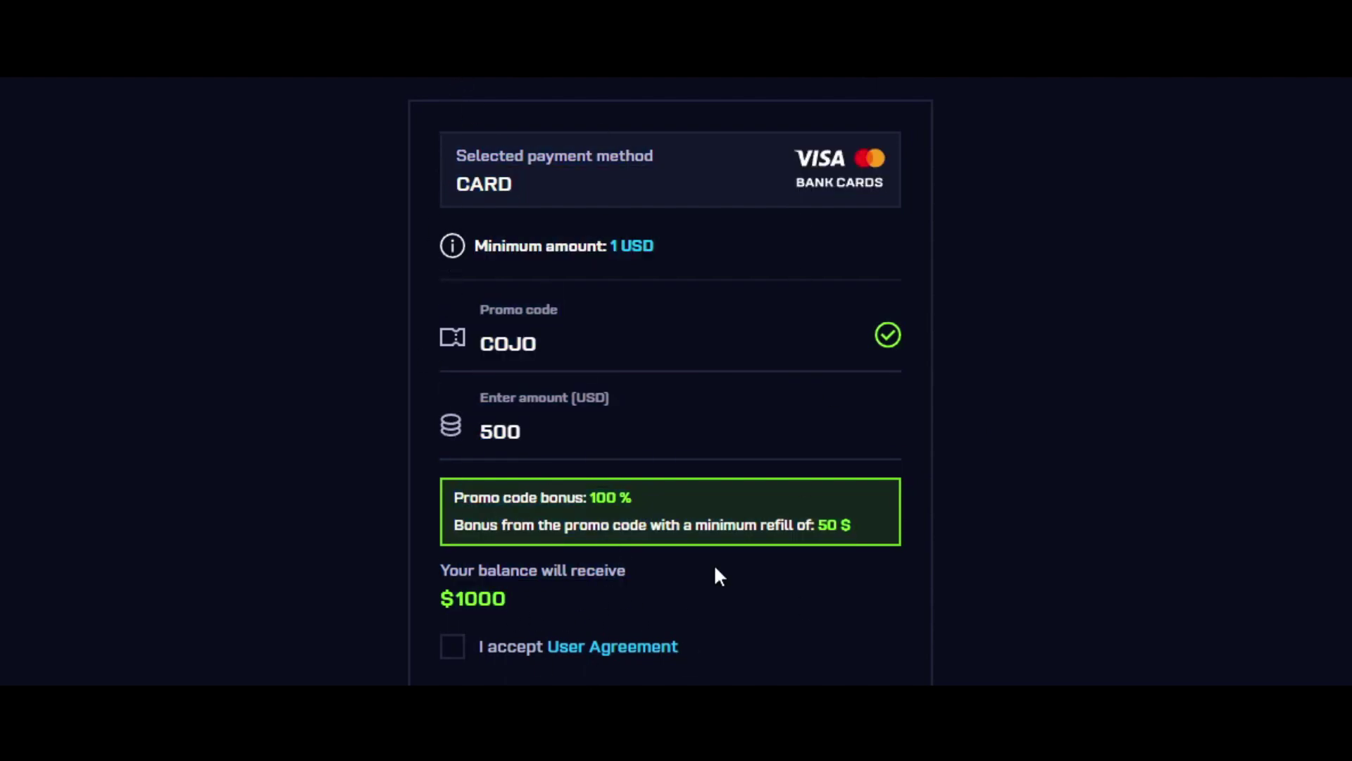
left_click(653, 425)
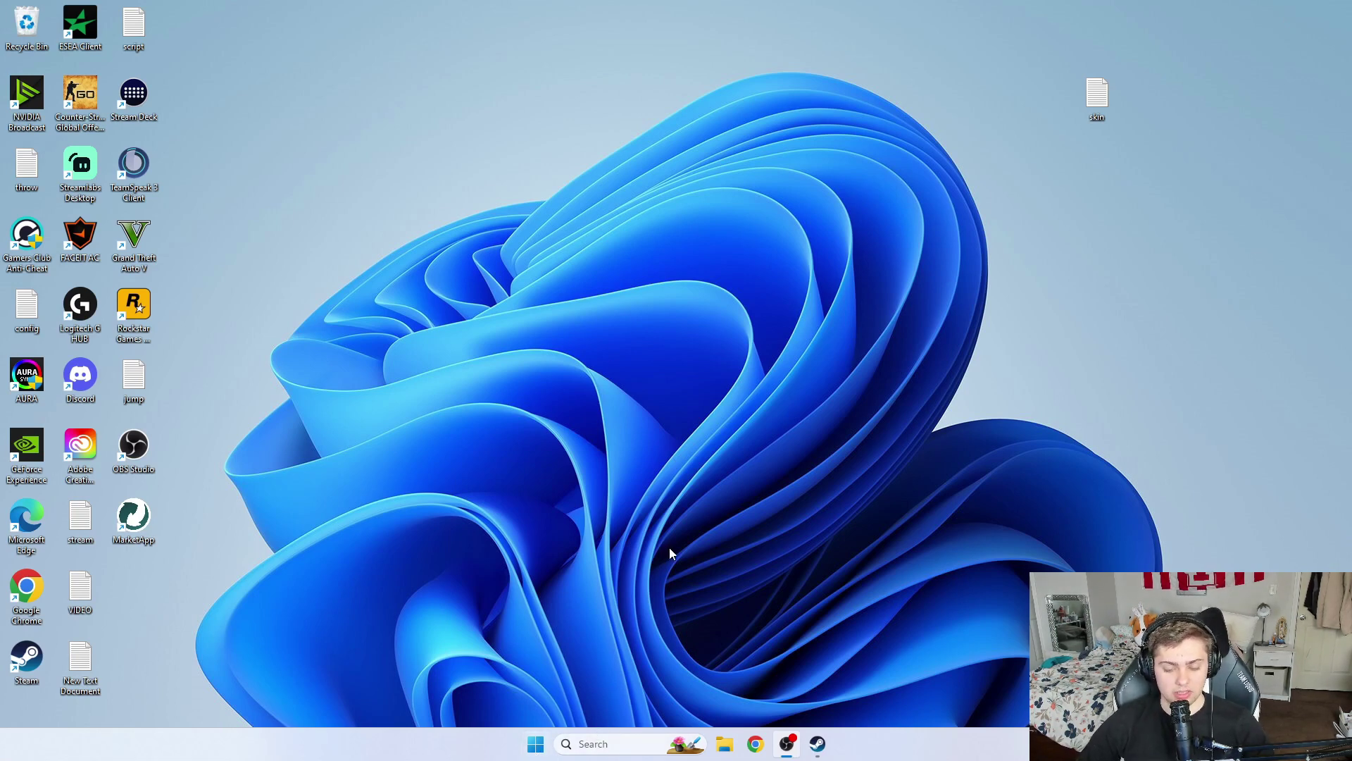
Launch NVIDIA Control Panel by searching 'nv' in Start, then close it.
left_click(536, 743)
left_click(536, 744)
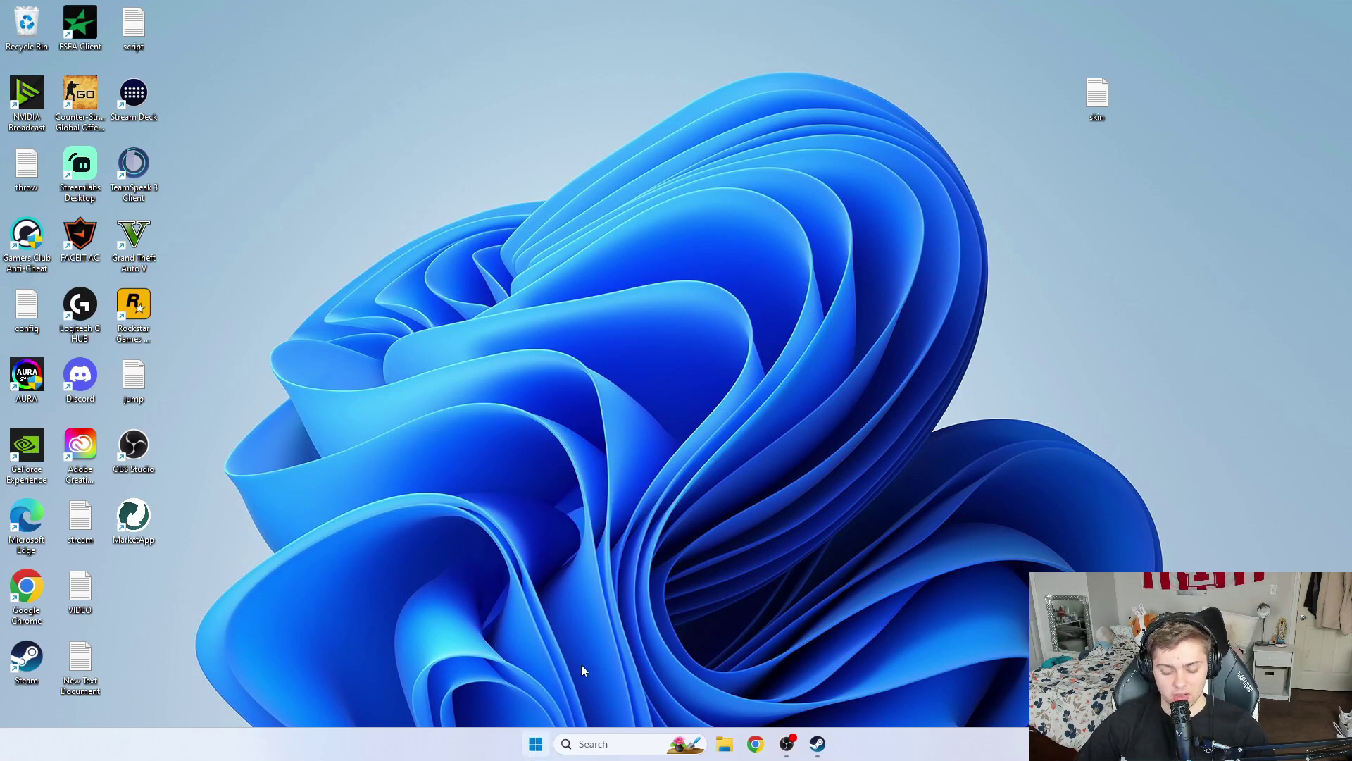
left_click(537, 743)
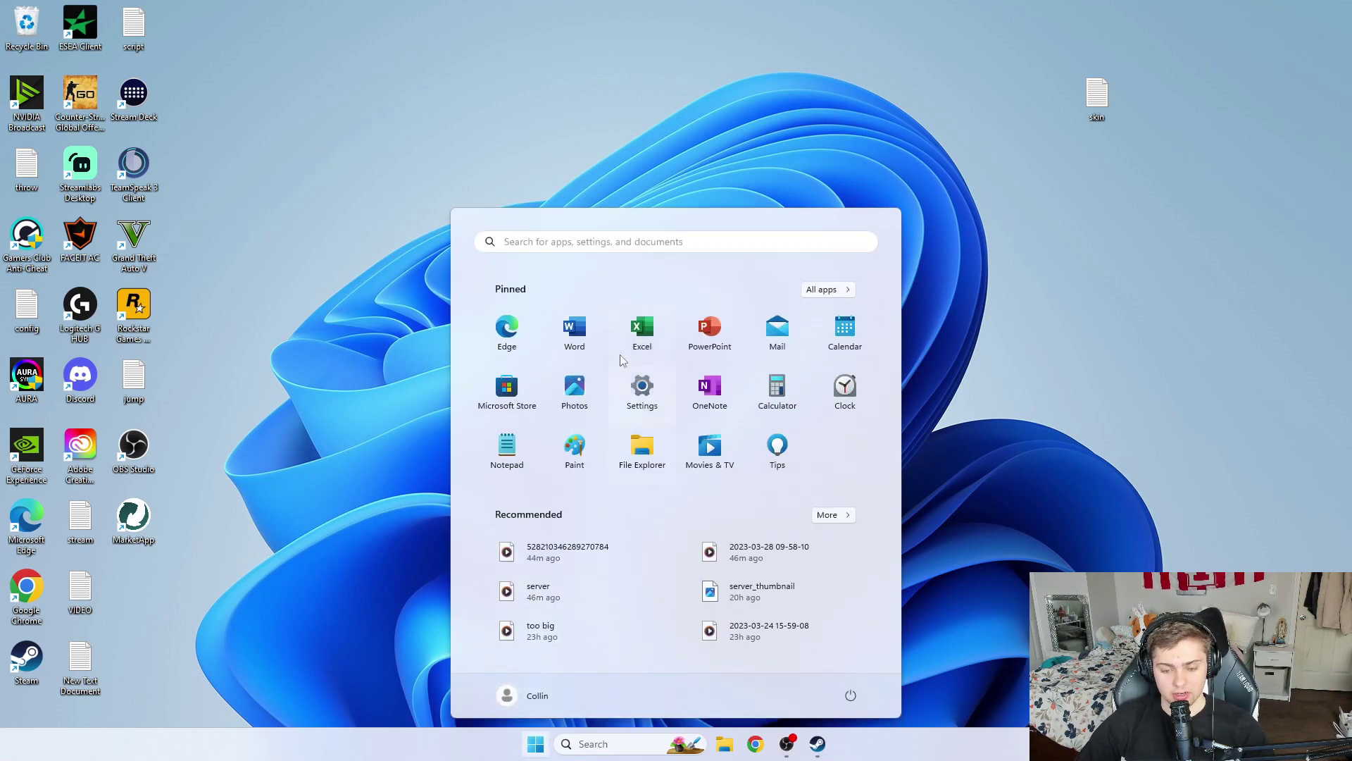
left_click(604, 243)
type("nv")
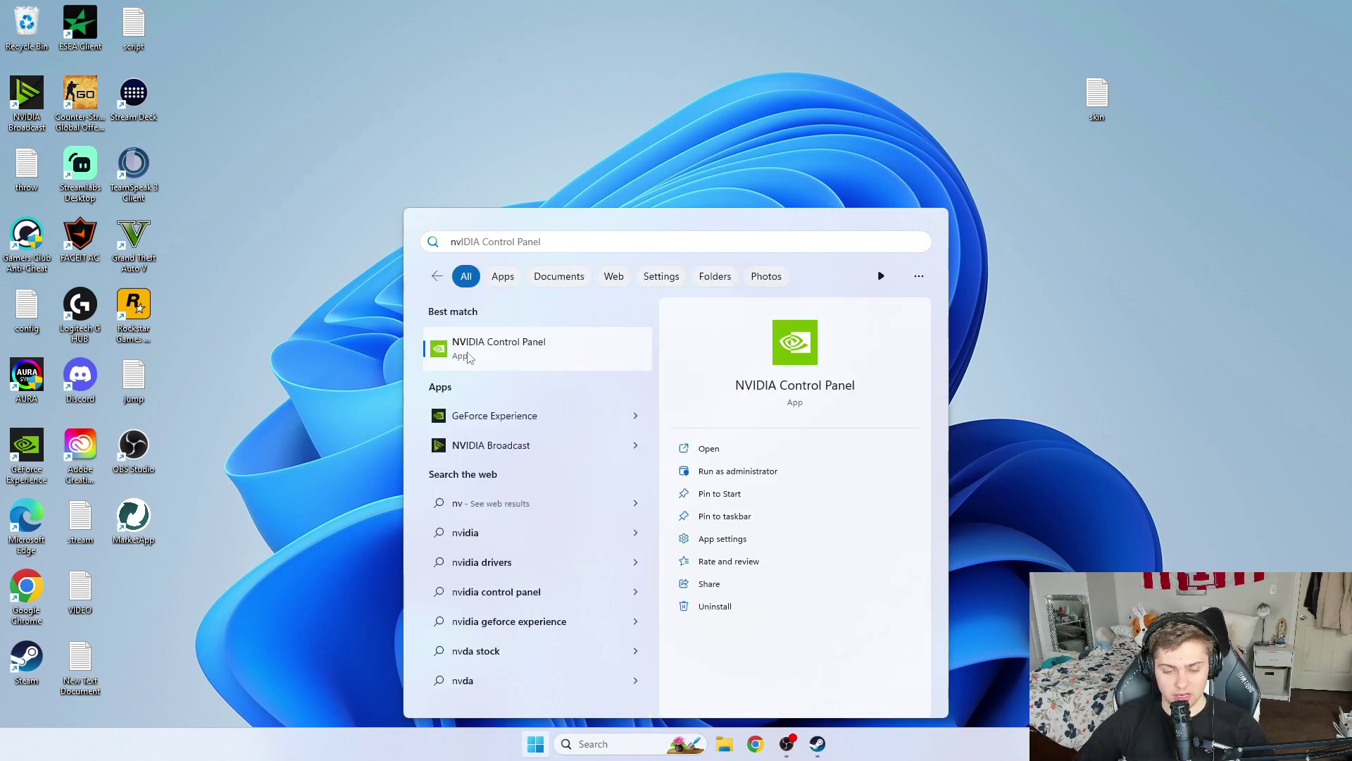
left_click(555, 342)
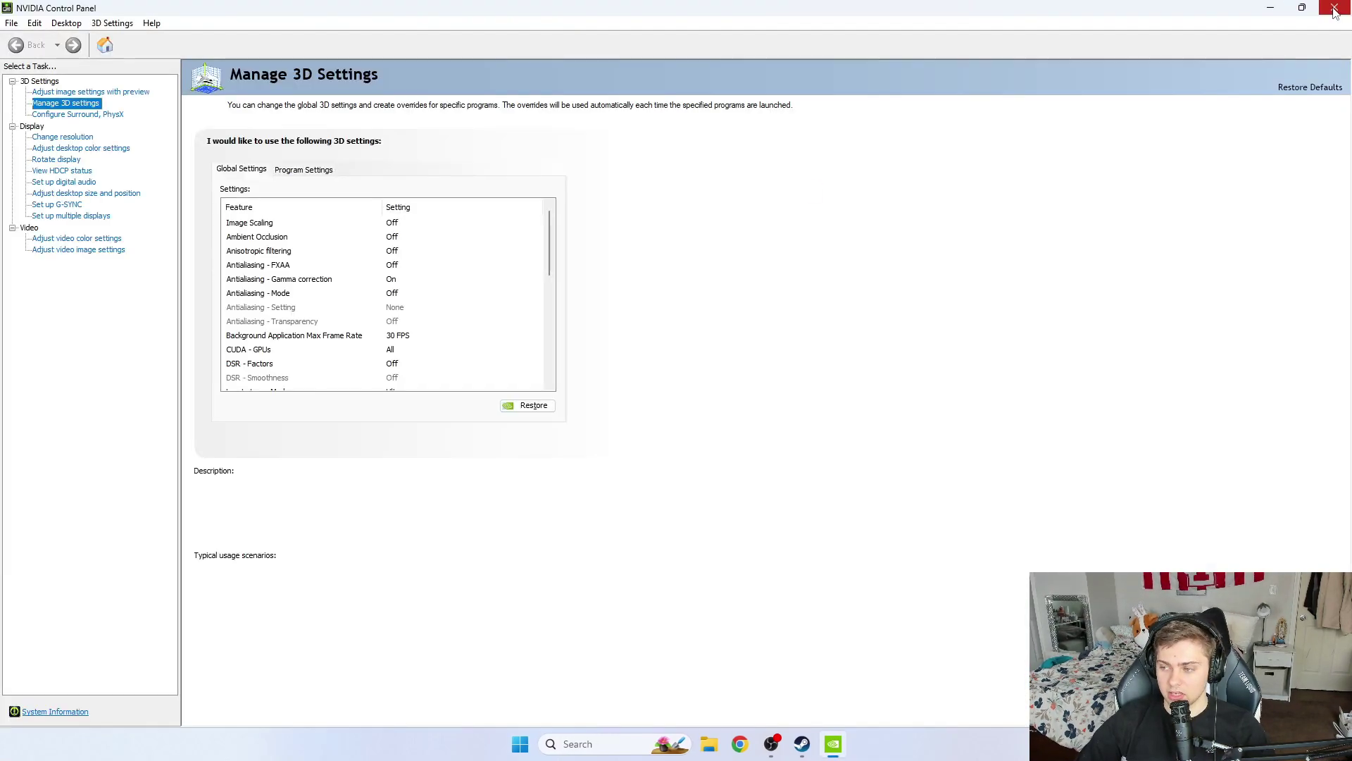
left_click(1336, 7)
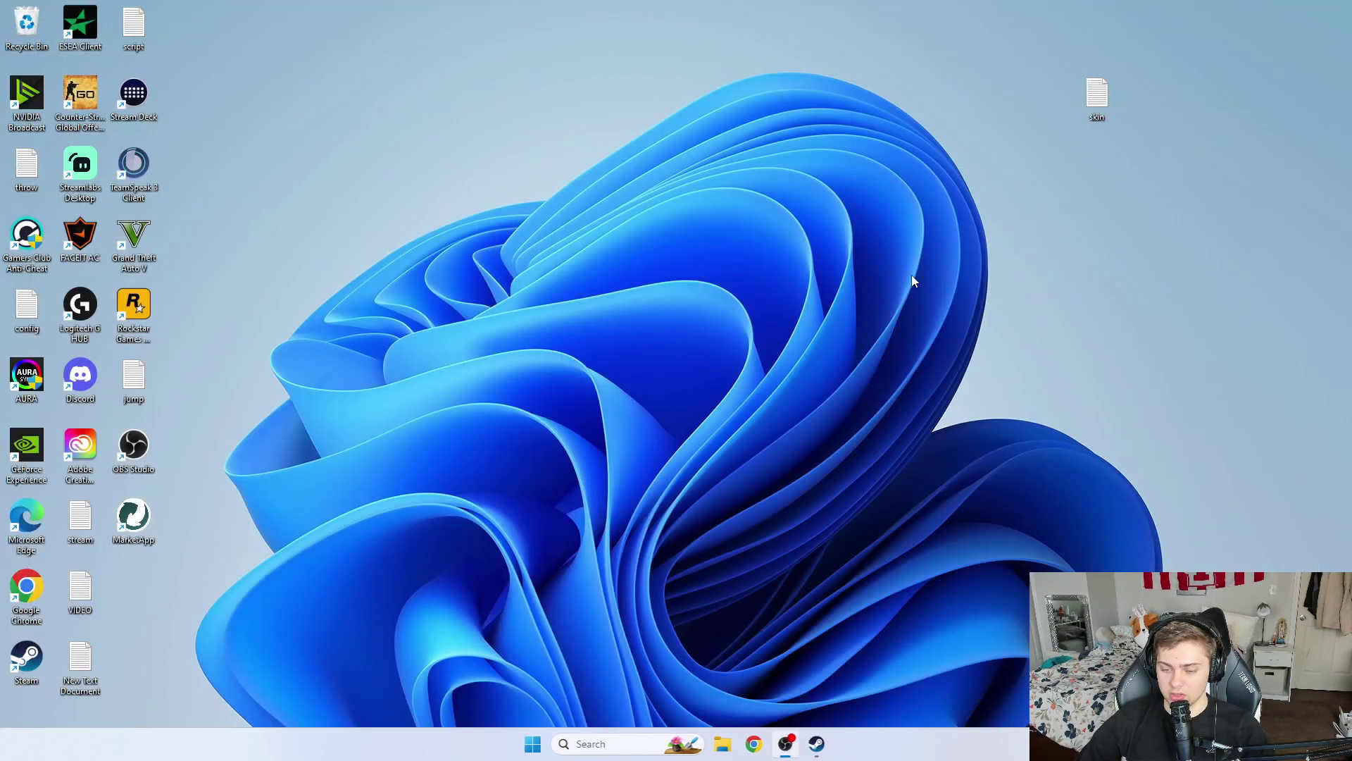
Relaunch NVIDIA Control Panel from the desktop context menu's Show more options.
right_click(780, 347)
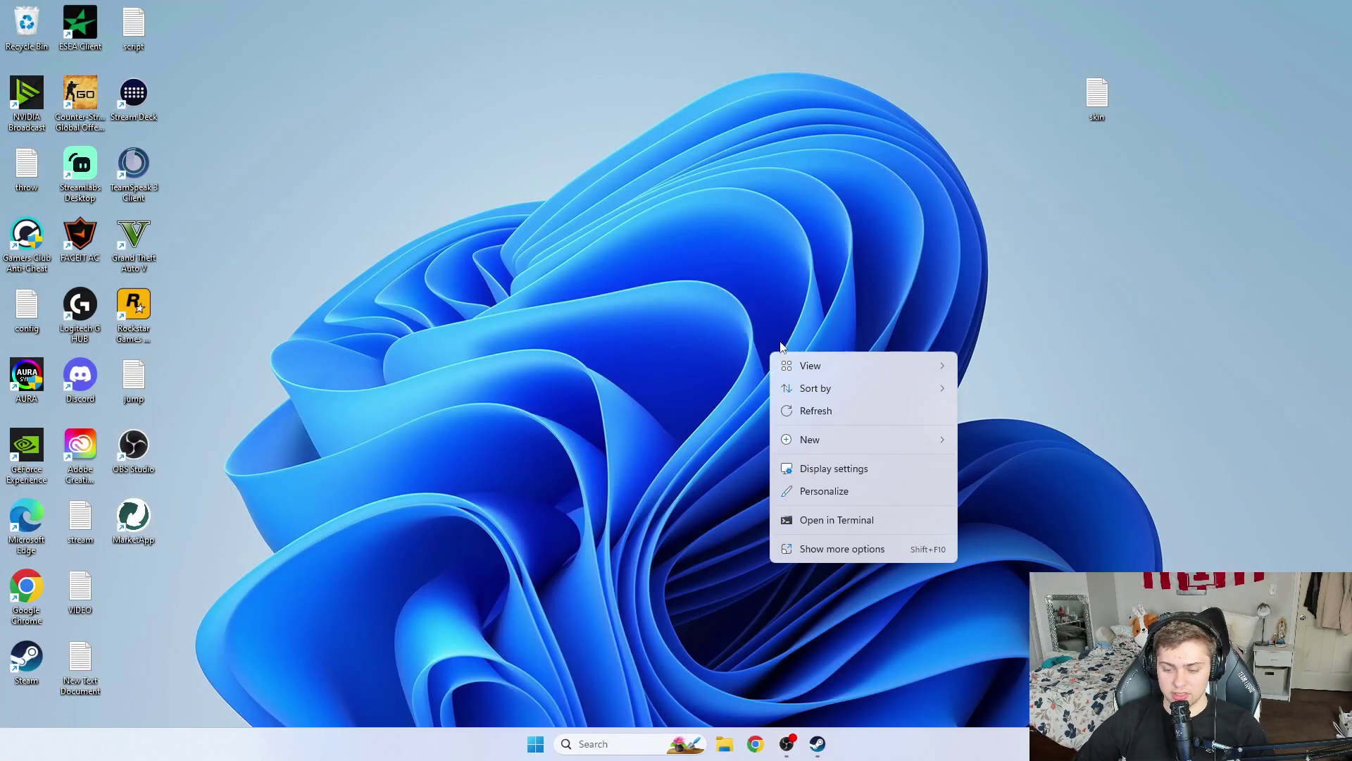
left_click(840, 550)
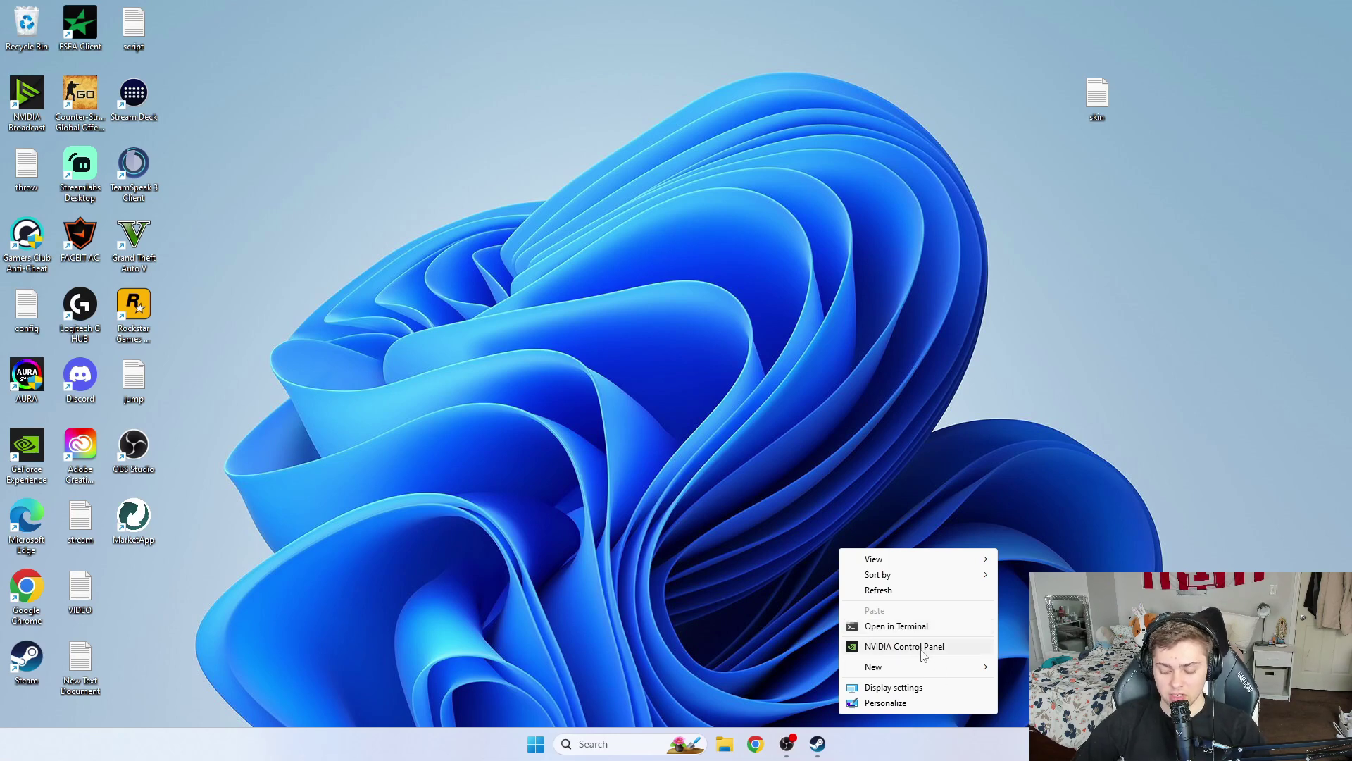
left_click(922, 648)
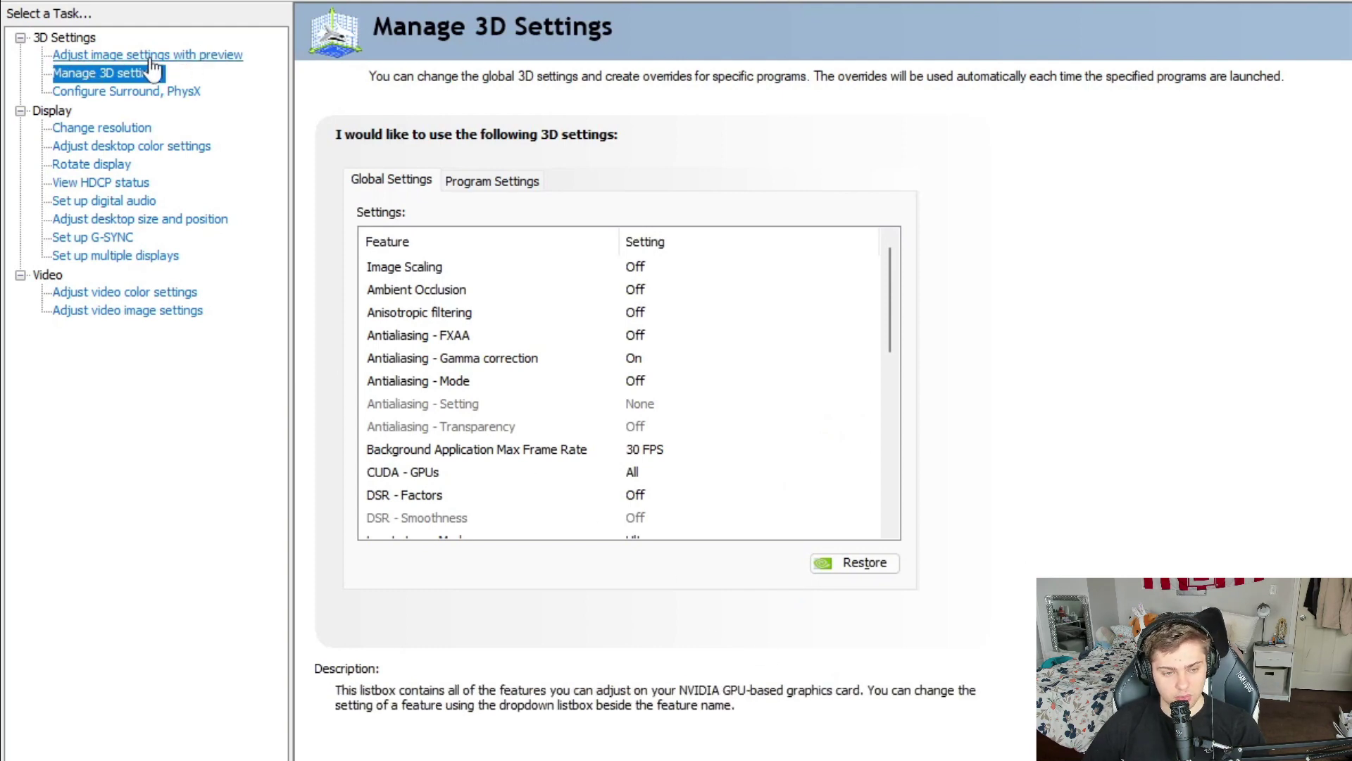
In Adjust image settings with preview, choose 'Use my preference emphasizing' and slide fully to Performance.
left_click(150, 59)
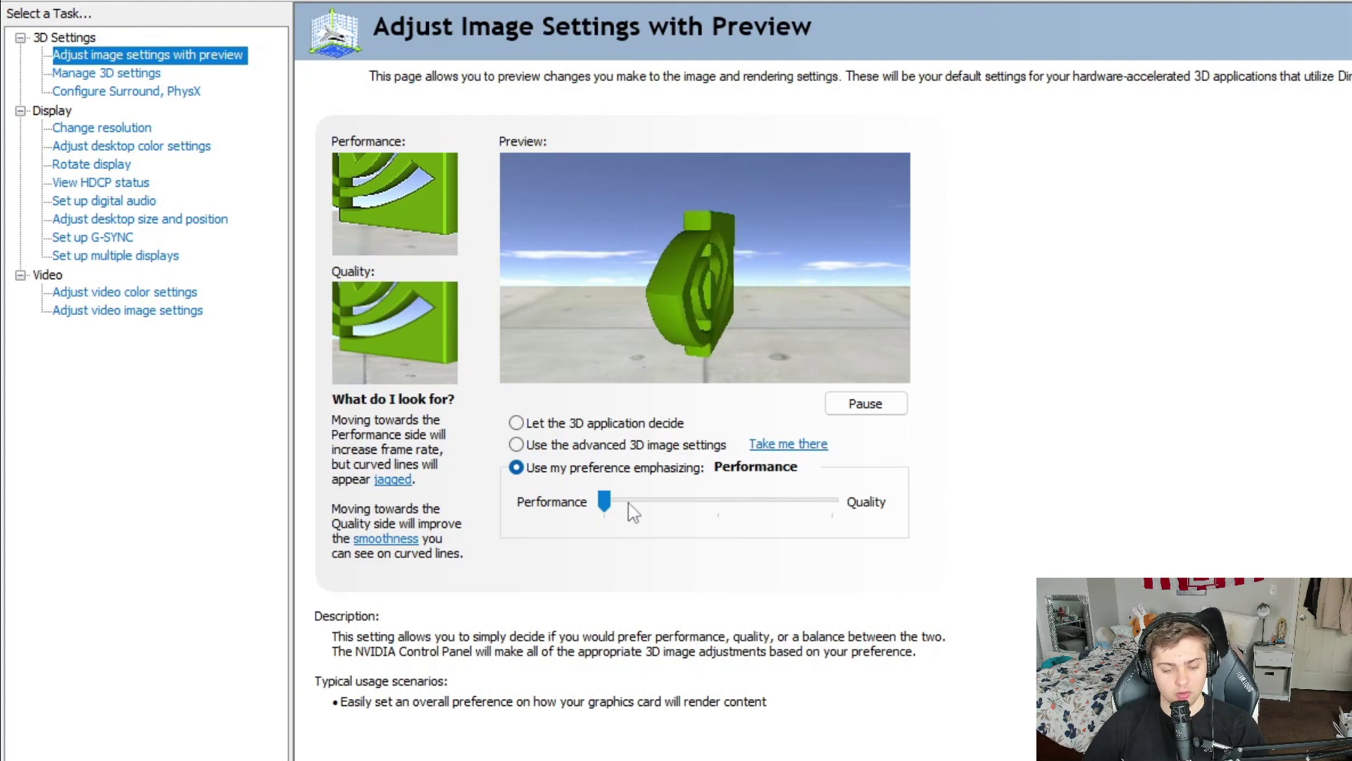
left_click_drag(628, 501, 833, 502)
left_click(556, 445)
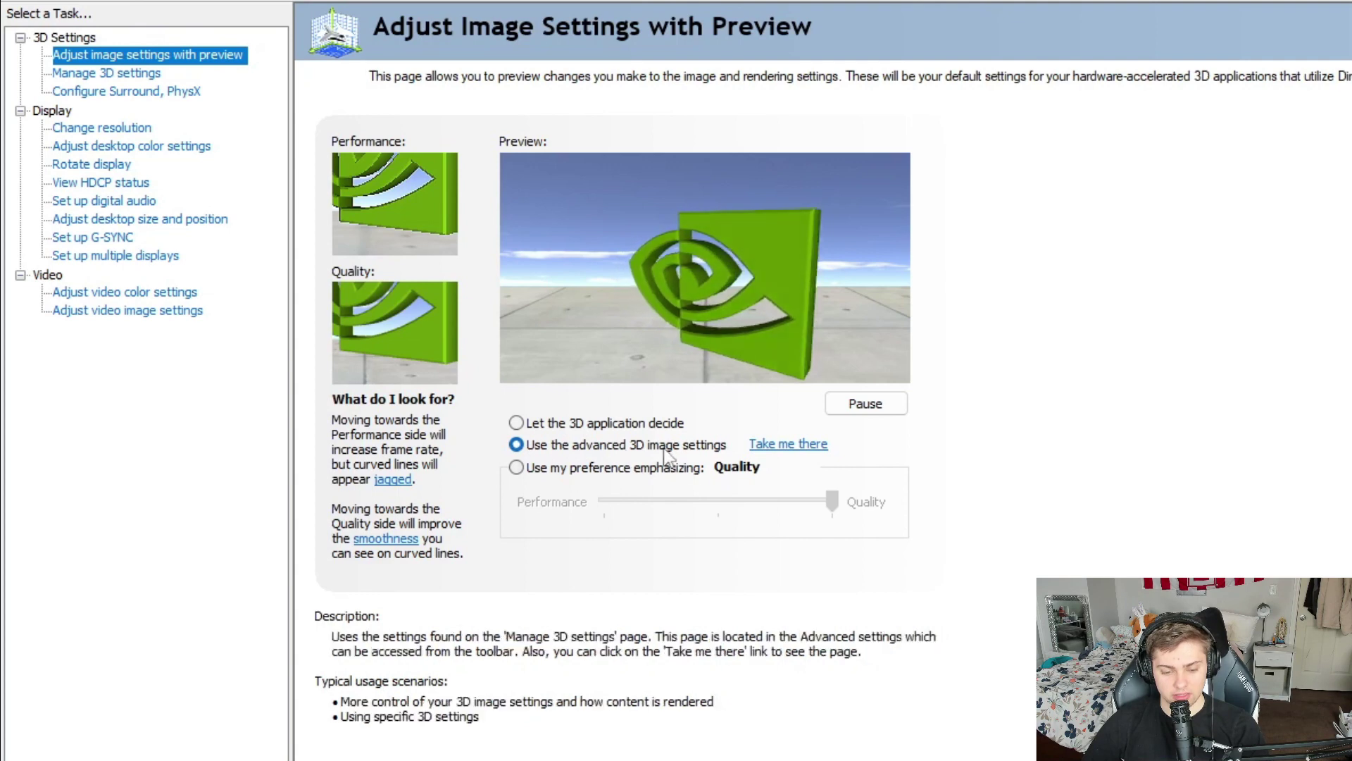
left_click(517, 468)
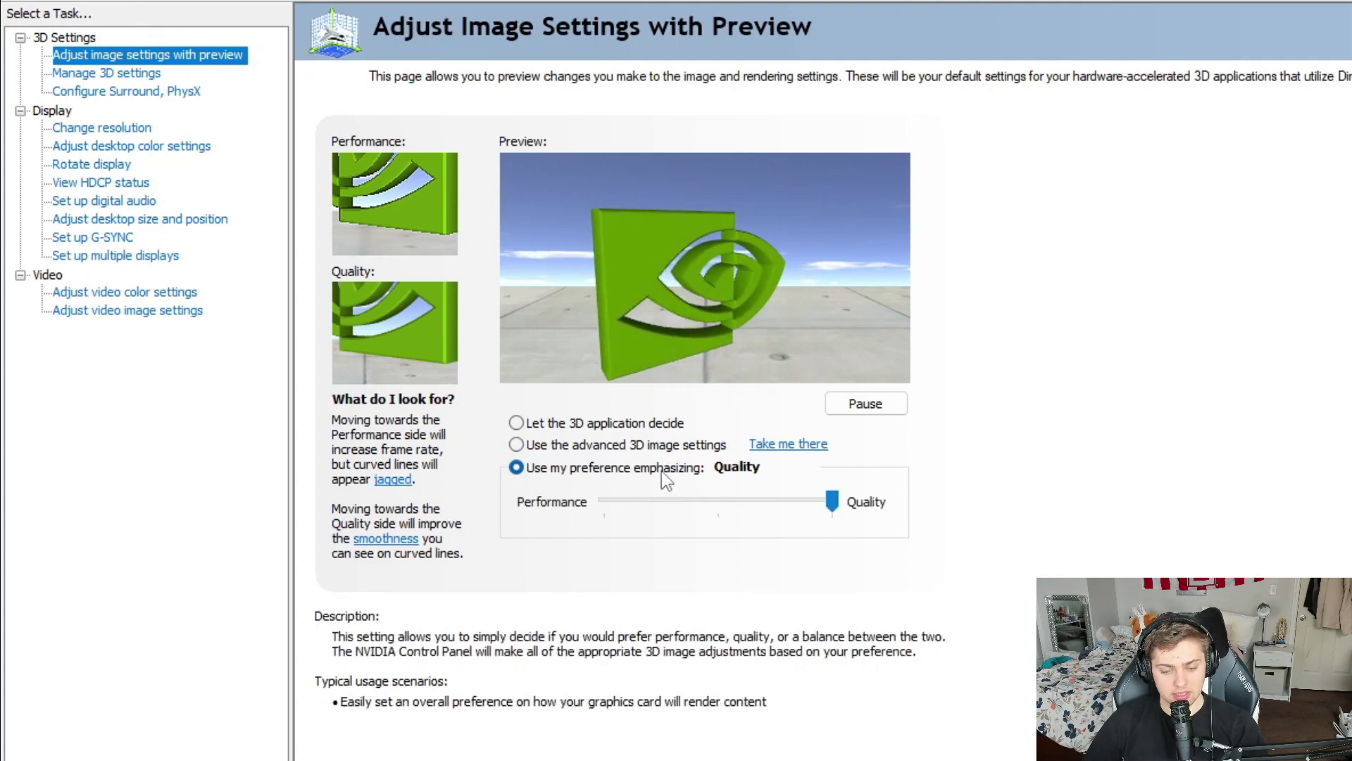
left_click_drag(833, 501, 604, 501)
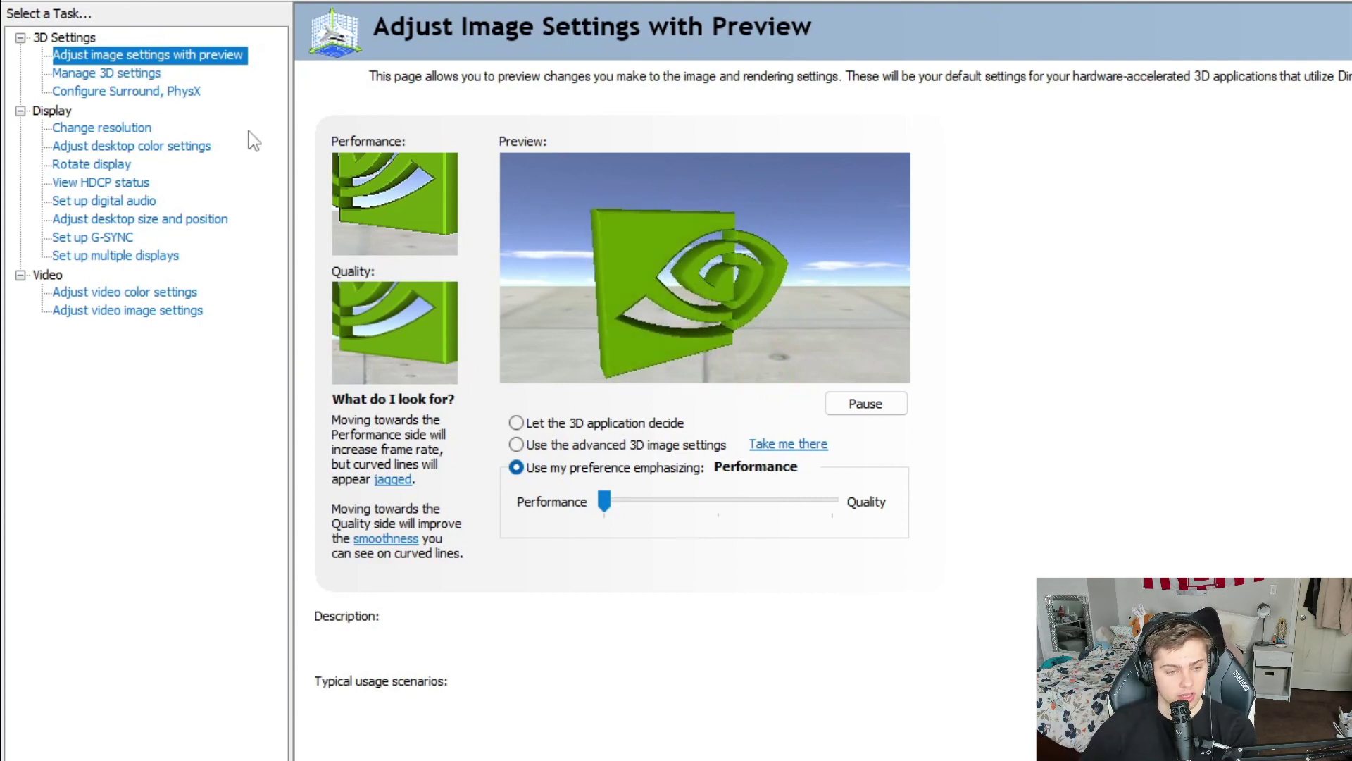
Open Manage 3D settings and review Image Scaling, Ambient Occlusion and Anisotropic filtering.
left_click(106, 76)
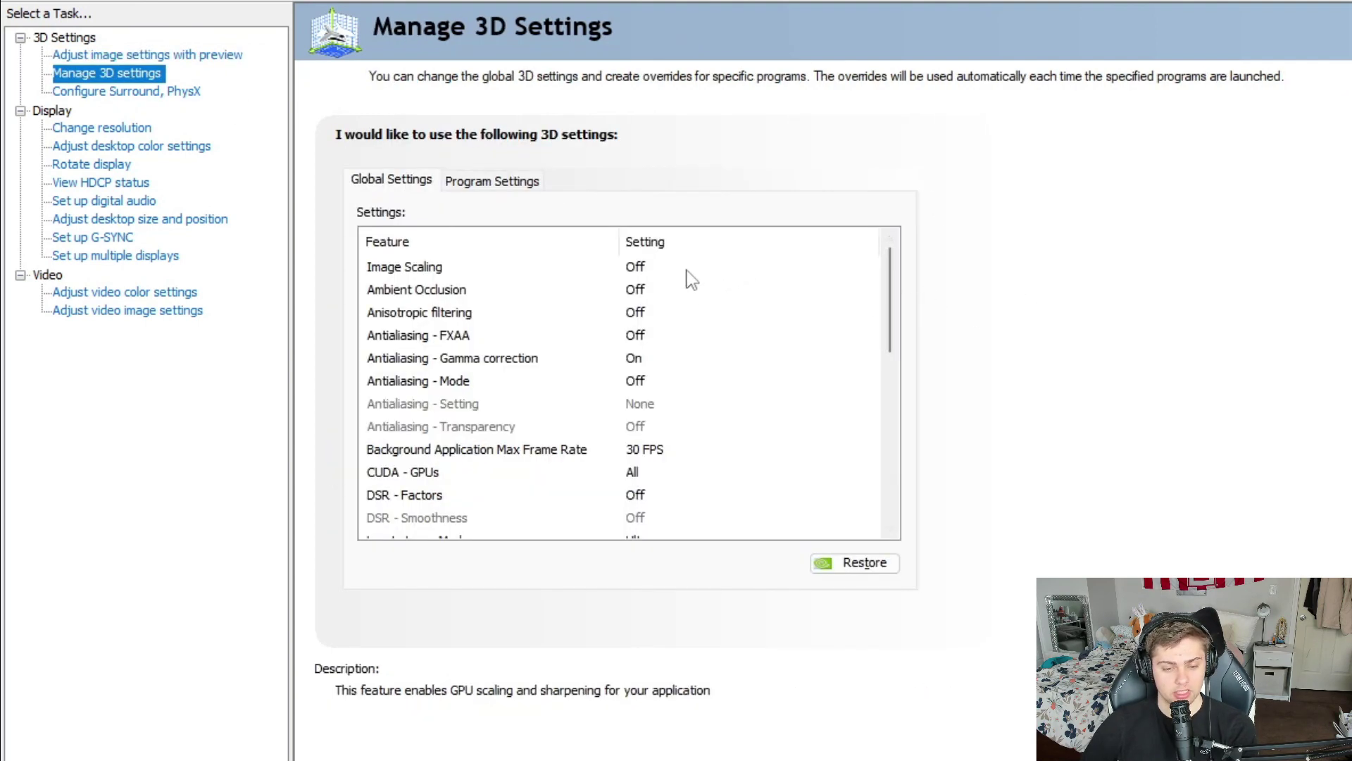
left_click_drag(890, 299, 898, 193)
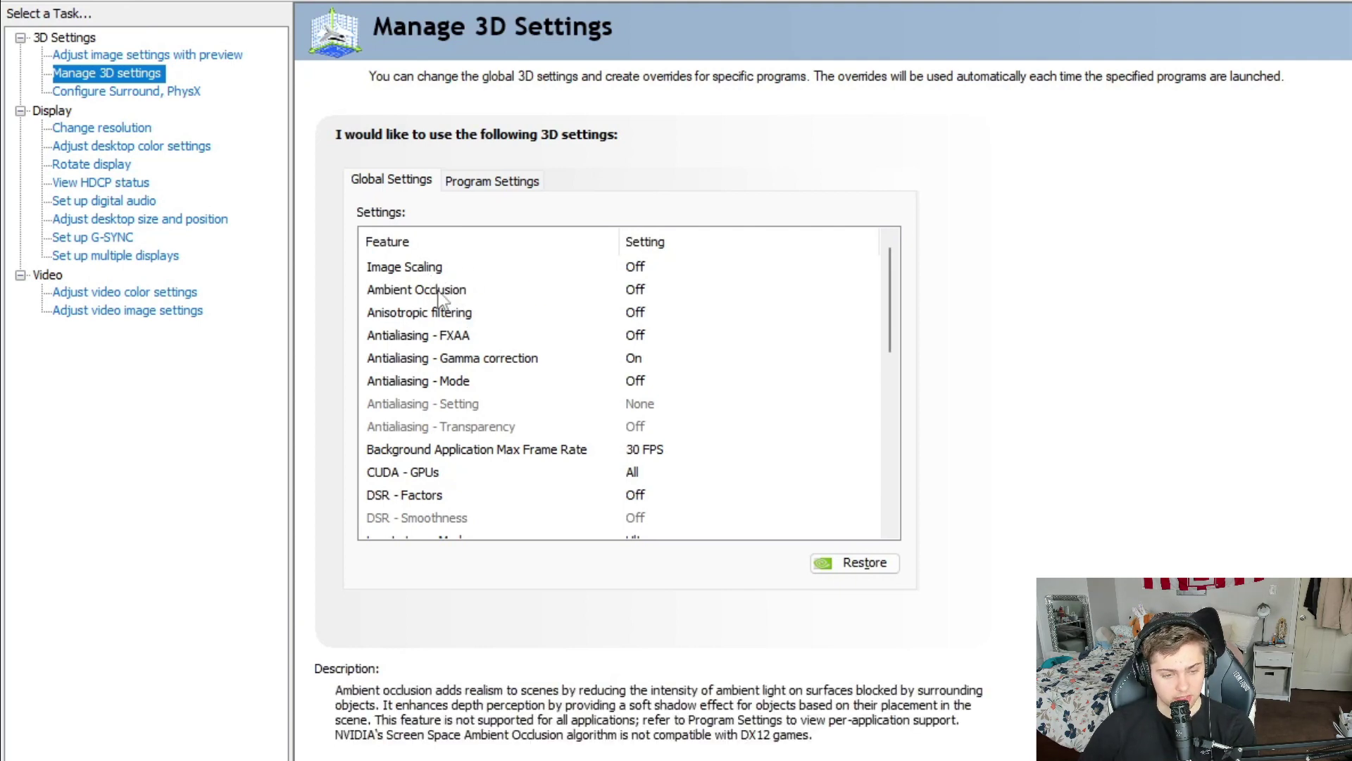
left_click(611, 271)
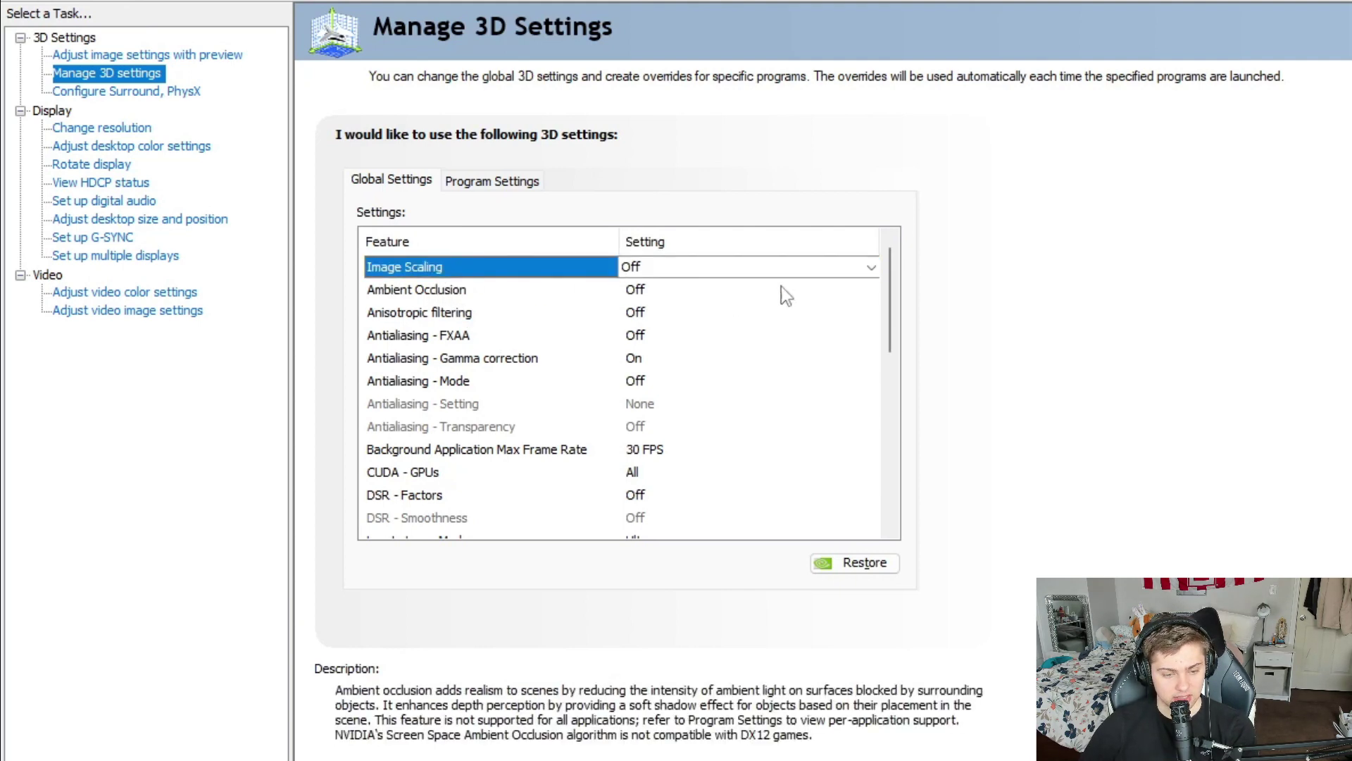
left_click(431, 294)
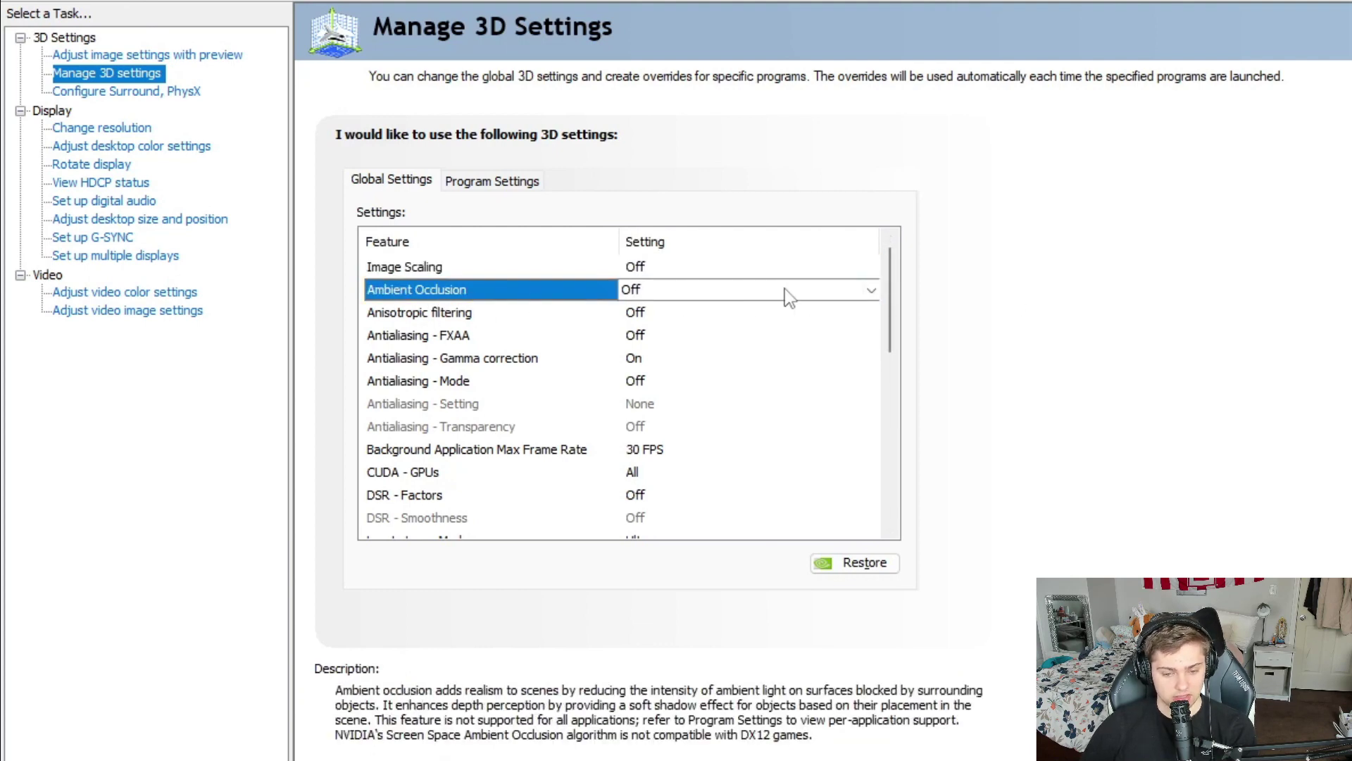
left_click(377, 317)
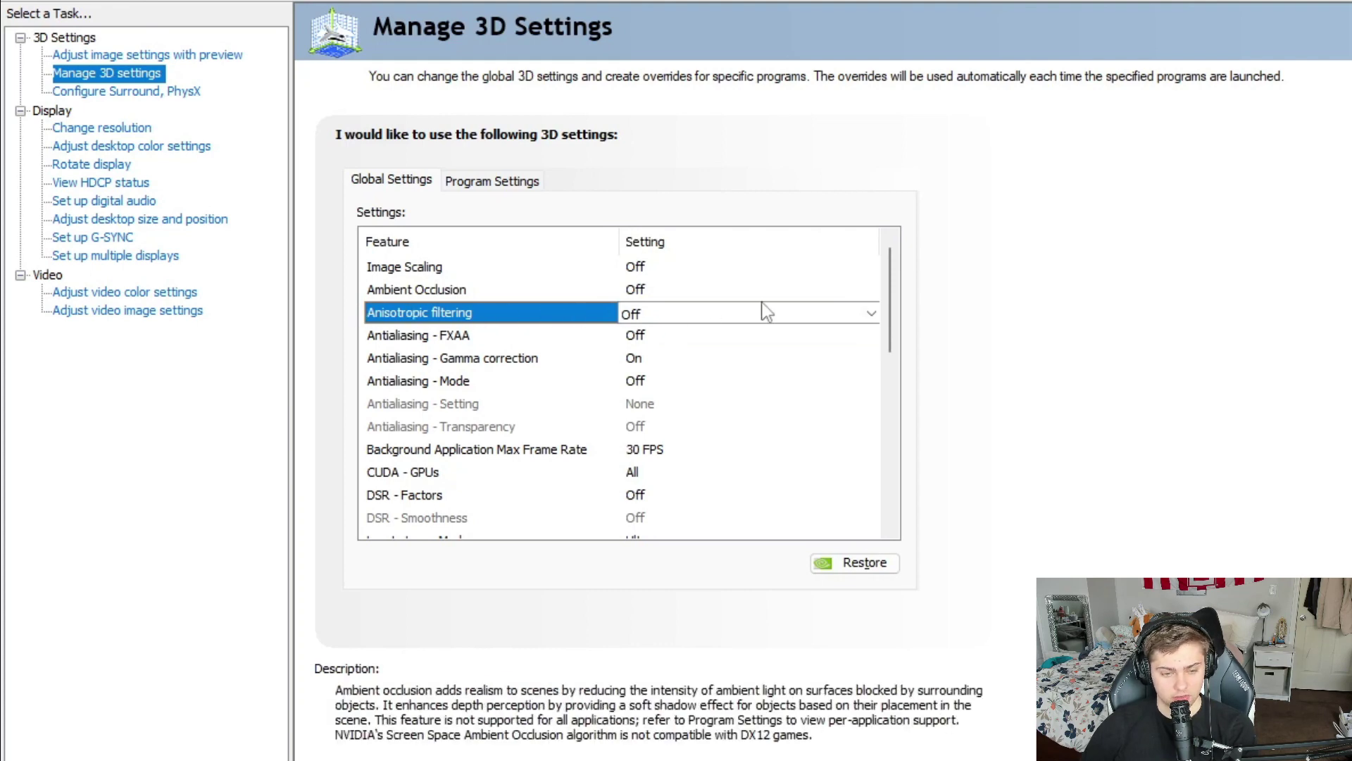
Keep Antialiasing - FXAA Off and Antialiasing - Gamma correction On.
left_click(582, 339)
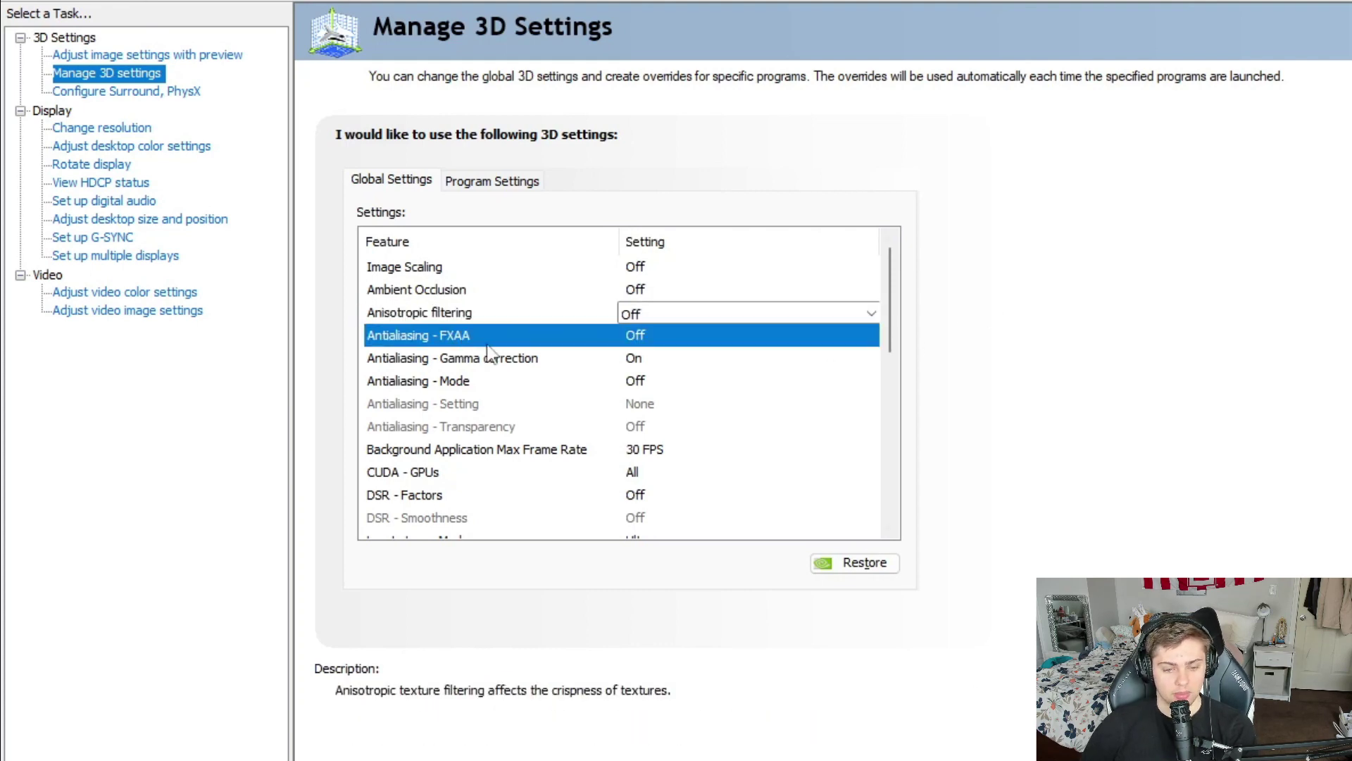
left_click(680, 337)
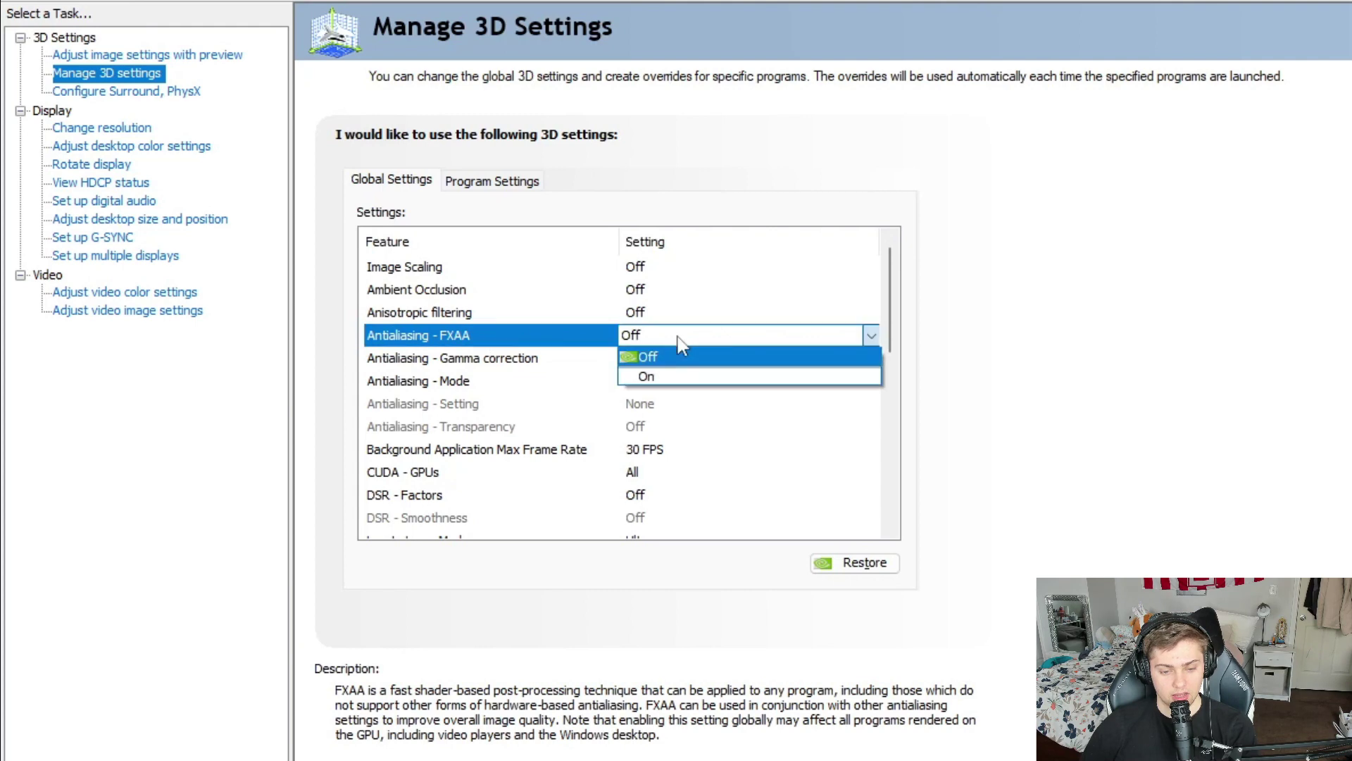
left_click(713, 348)
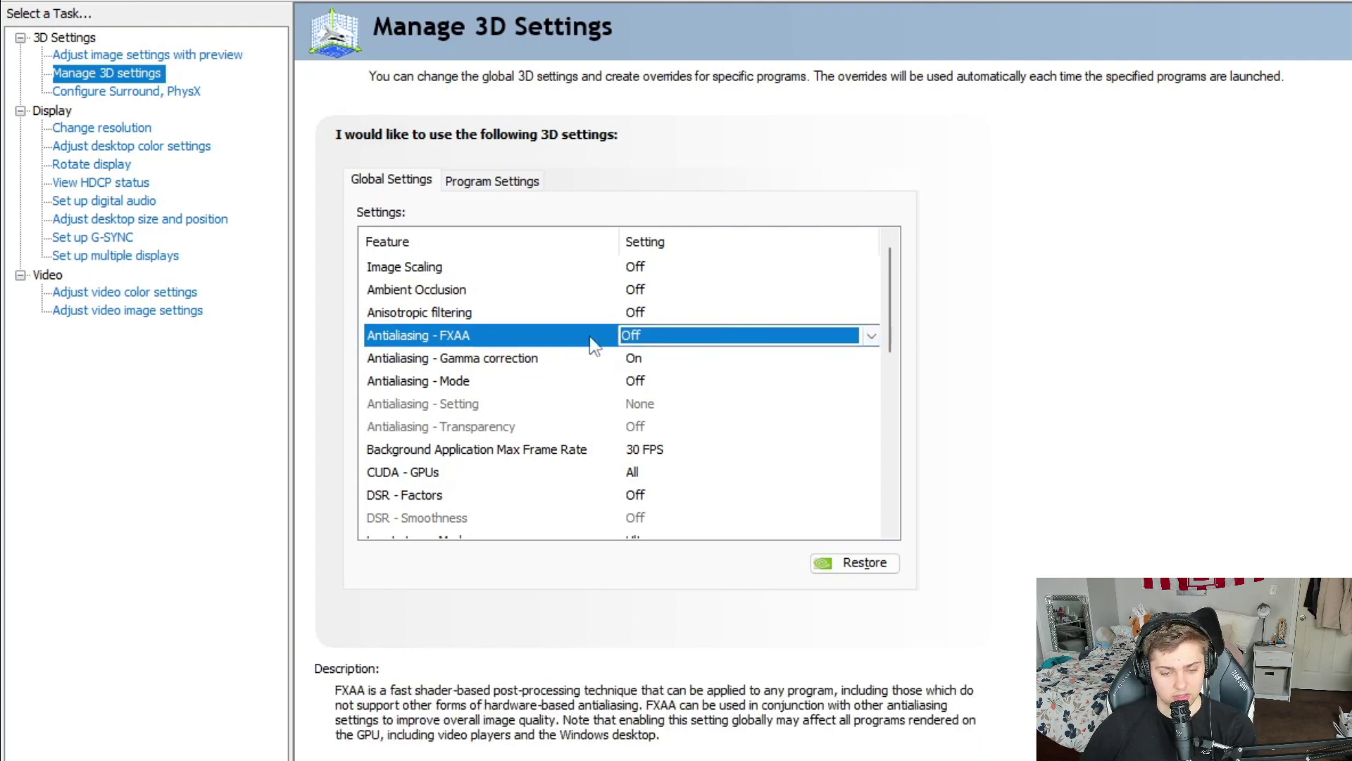
left_click(563, 360)
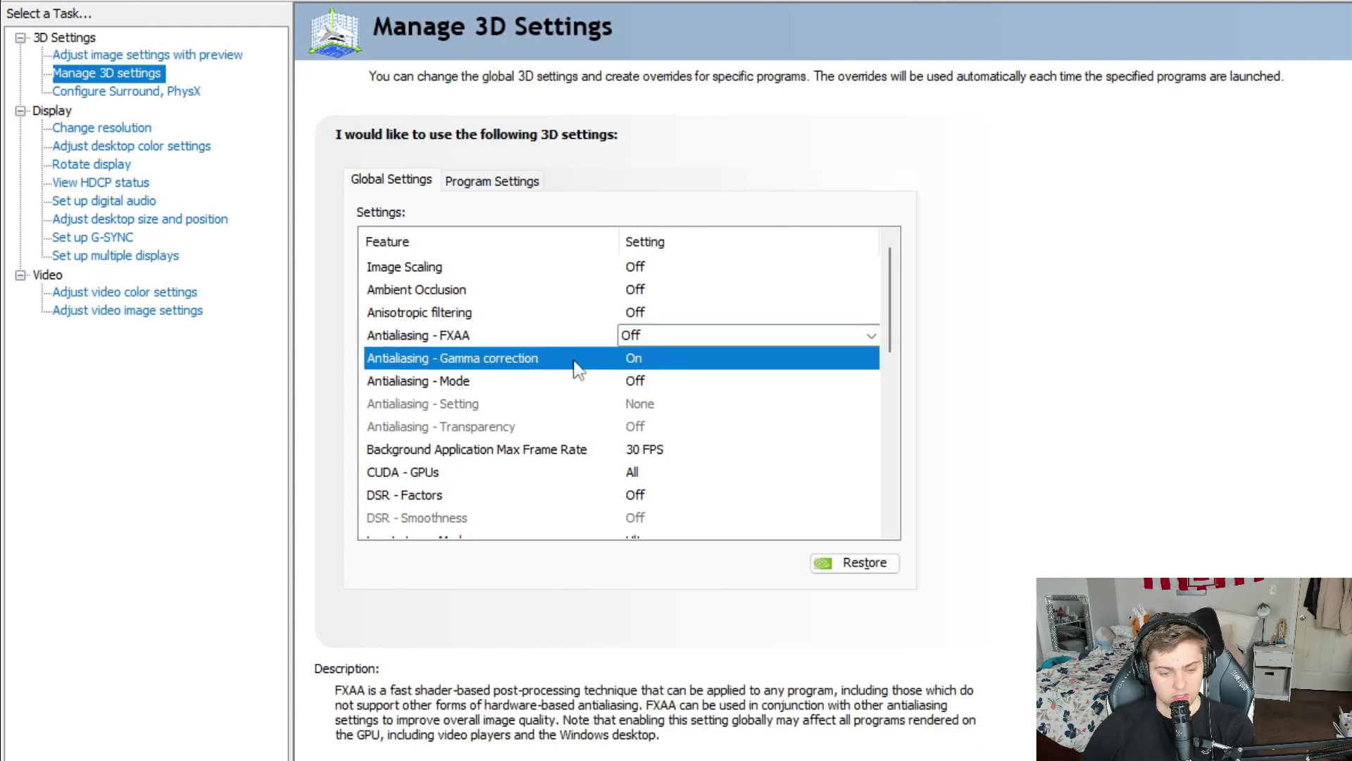
left_click(661, 353)
left_click(668, 360)
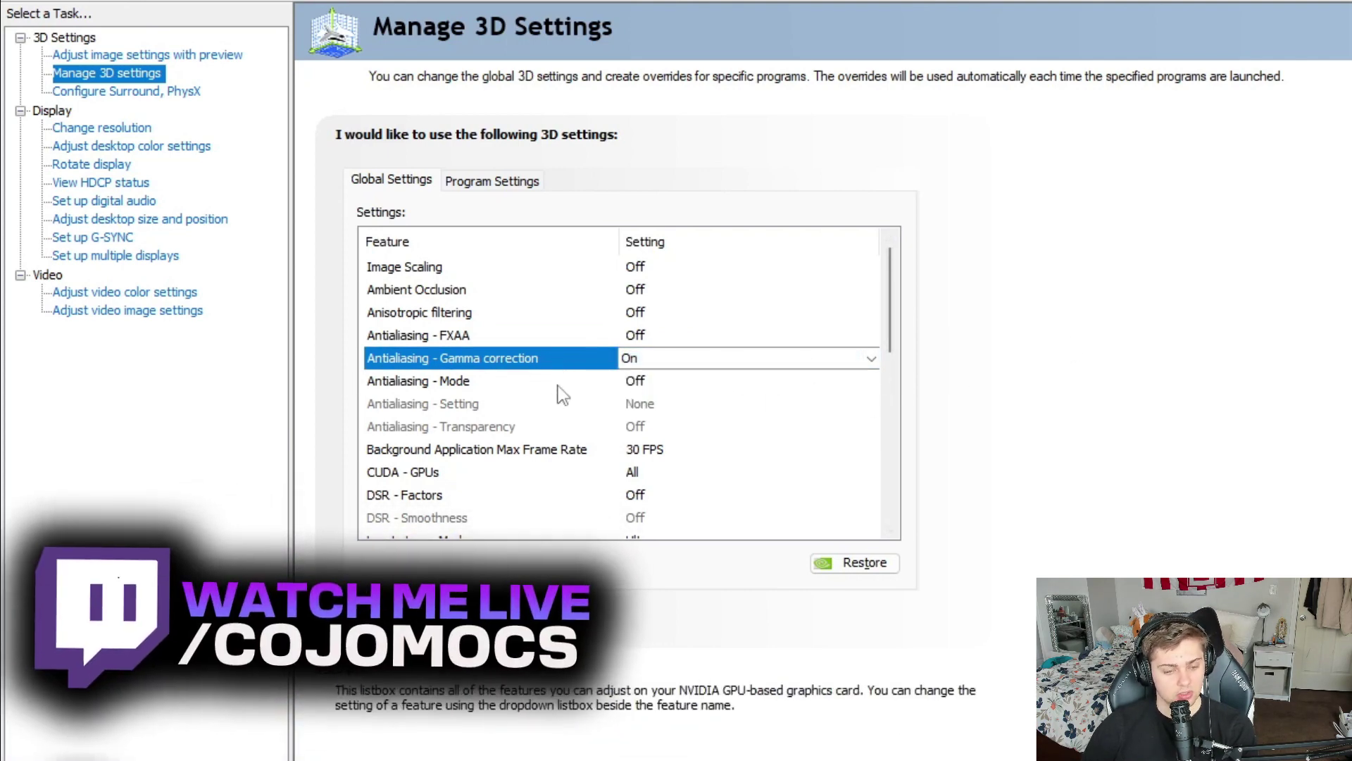
Set Antialiasing - Mode to Off.
left_click(657, 383)
left_click(656, 383)
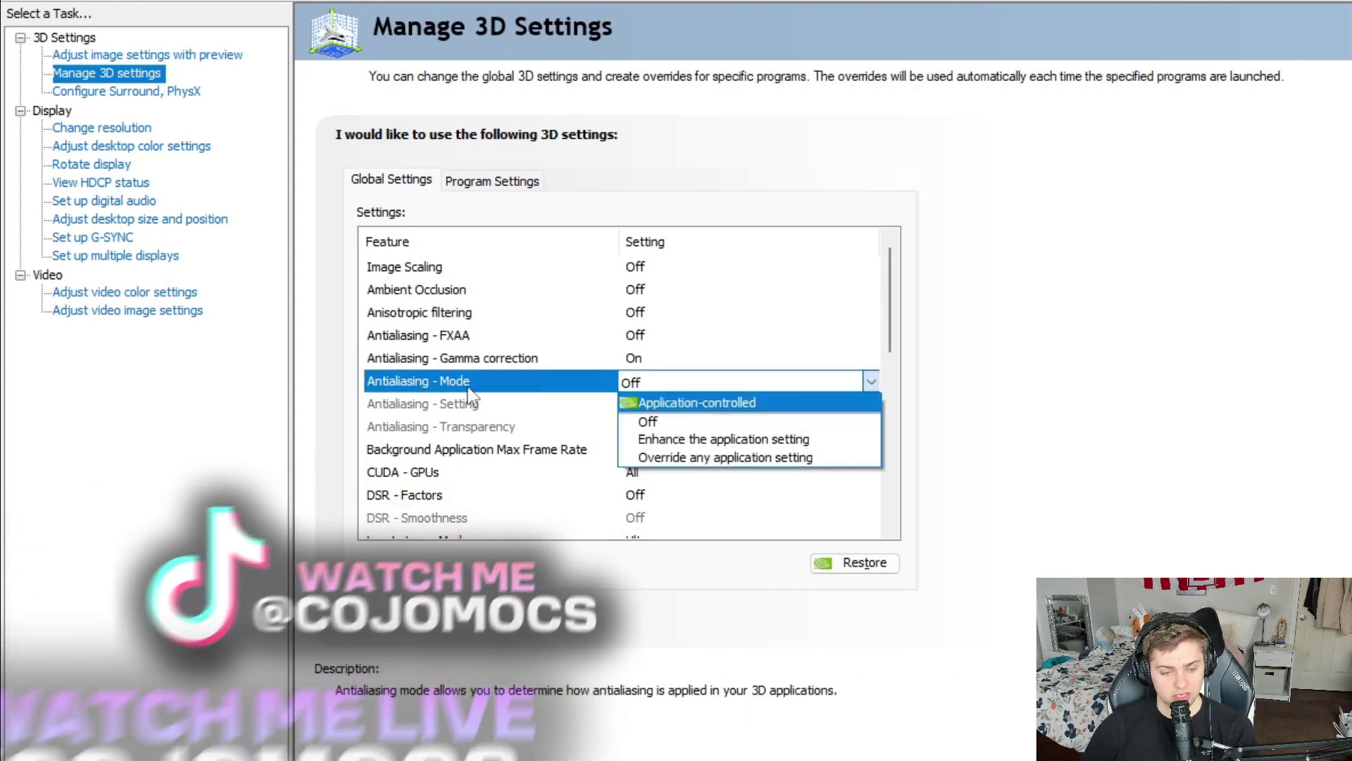
left_click(747, 421)
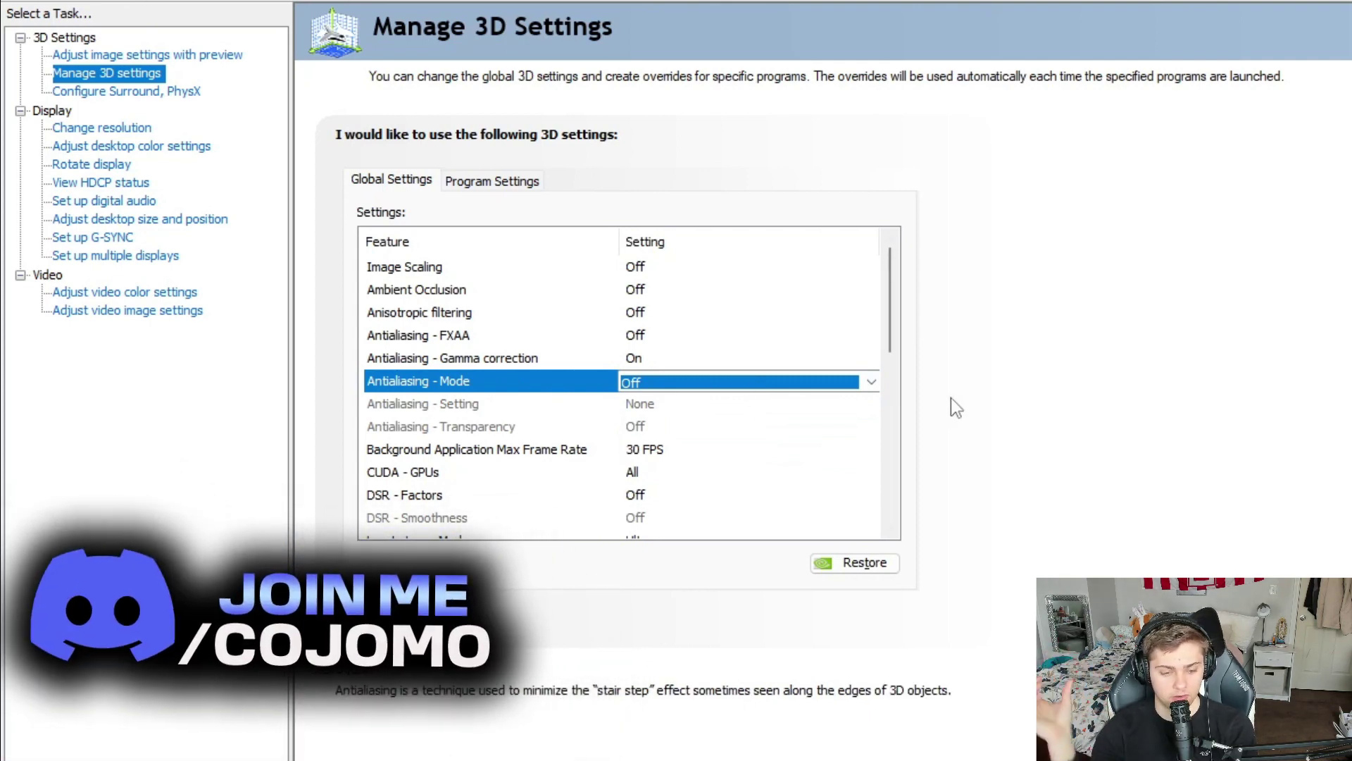
left_click_drag(890, 267, 893, 343)
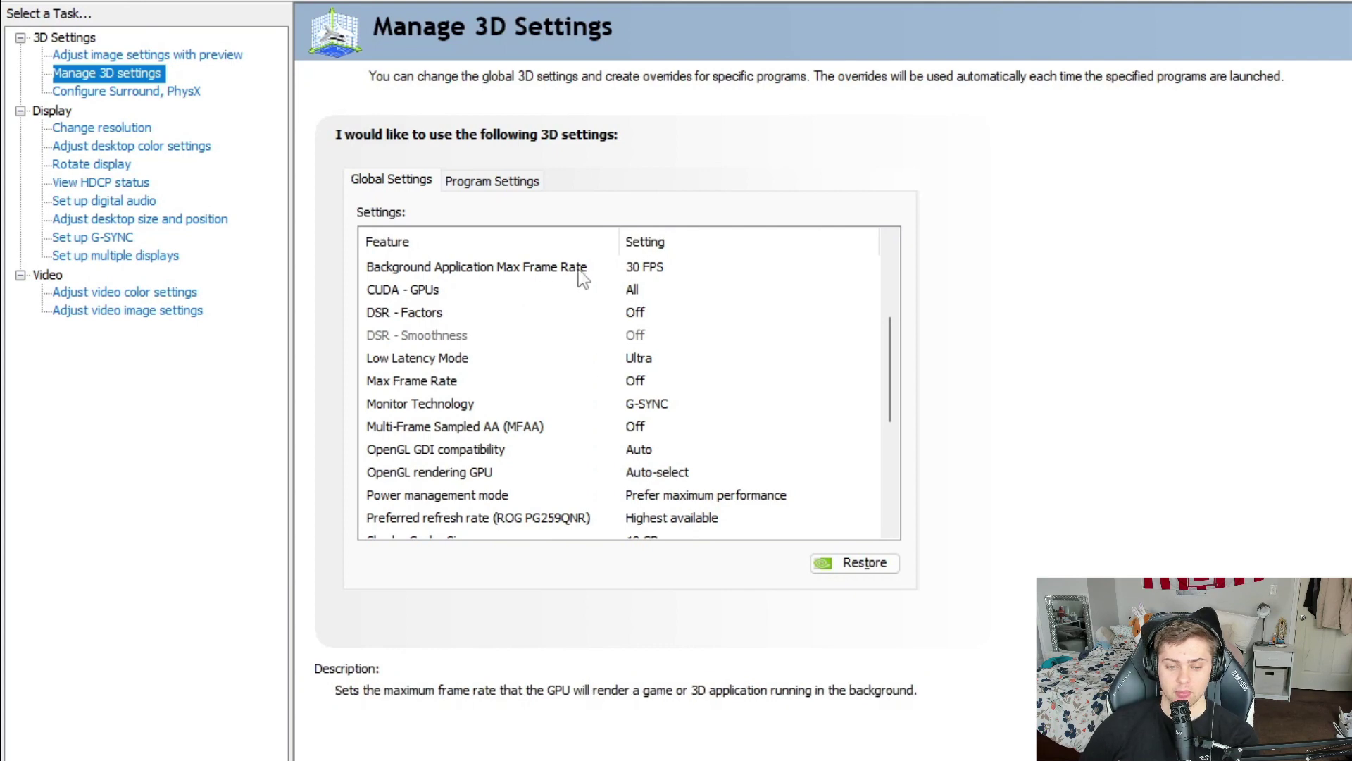
left_click(662, 272)
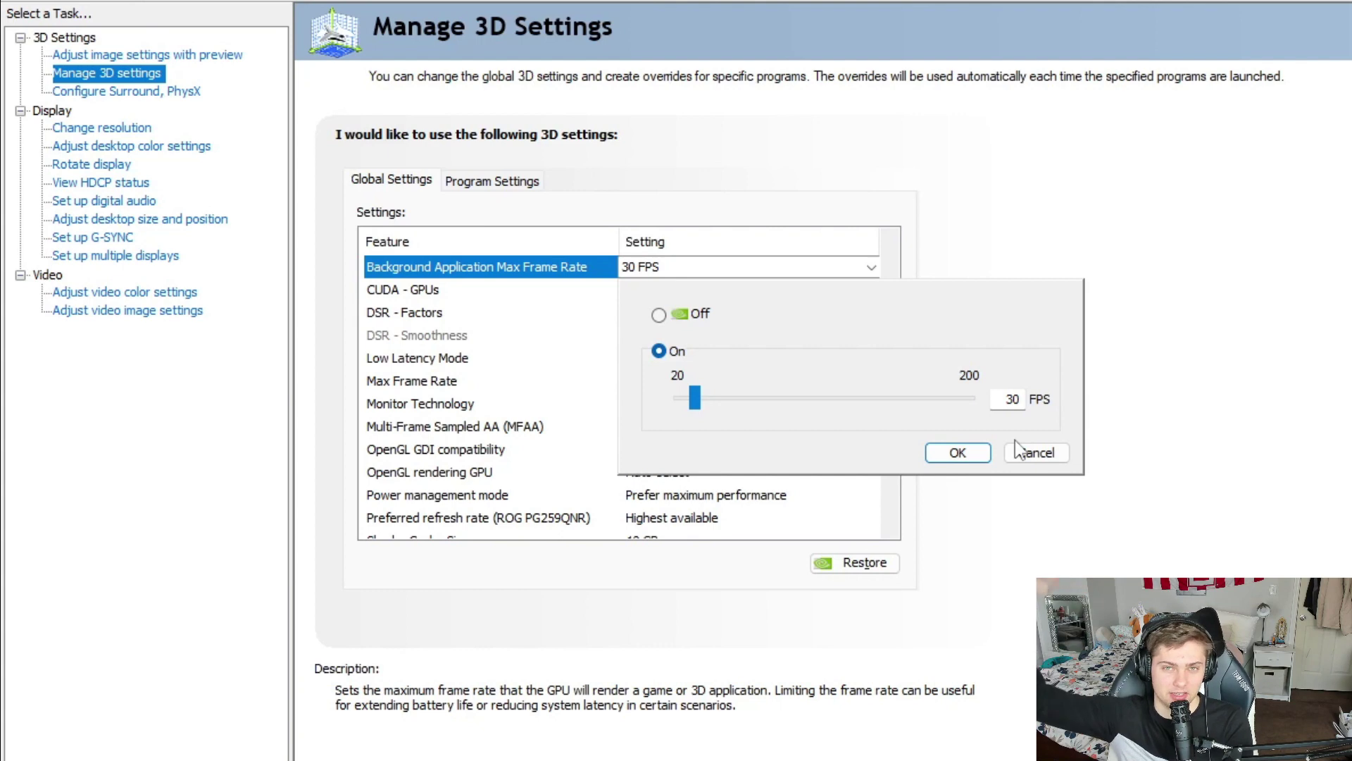
left_click(956, 453)
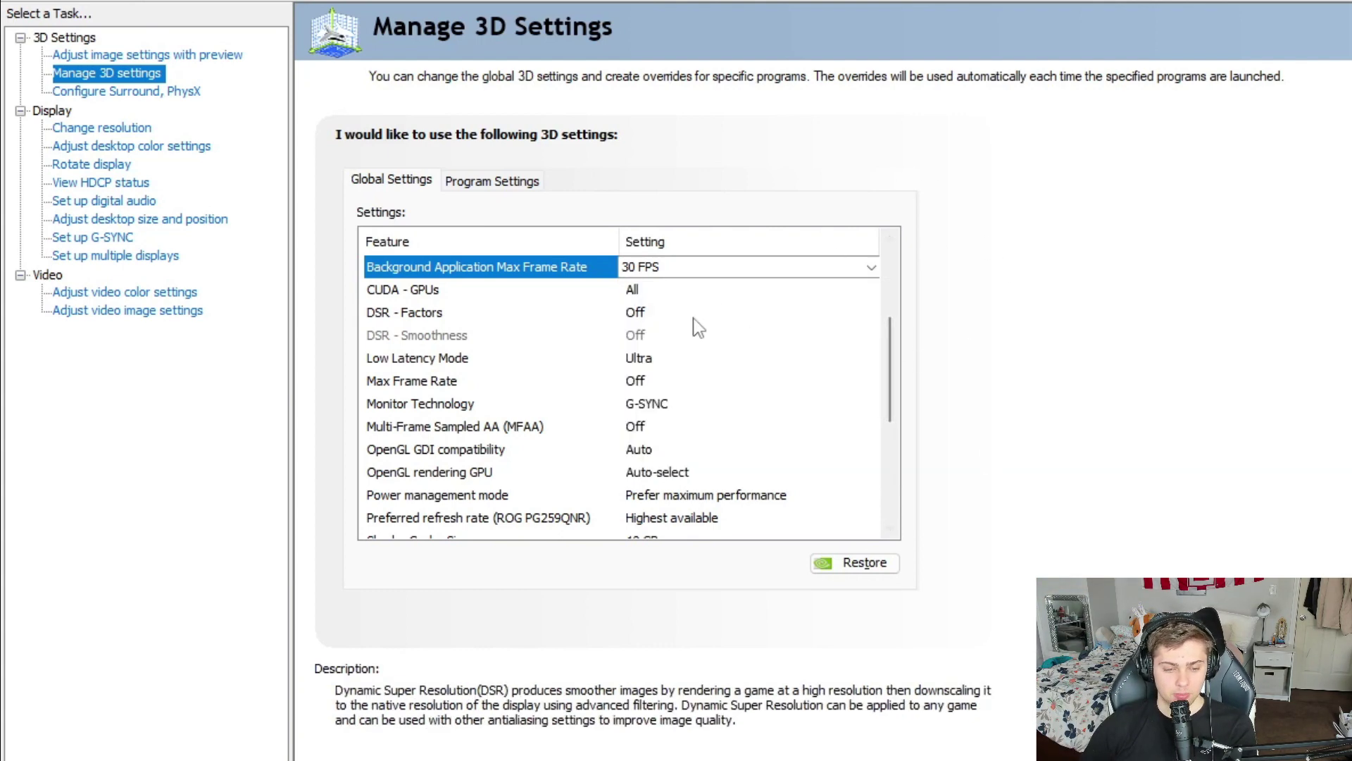
Review the CUDA - GPUs and DSR factors settings, leaving them unchanged.
left_click(481, 287)
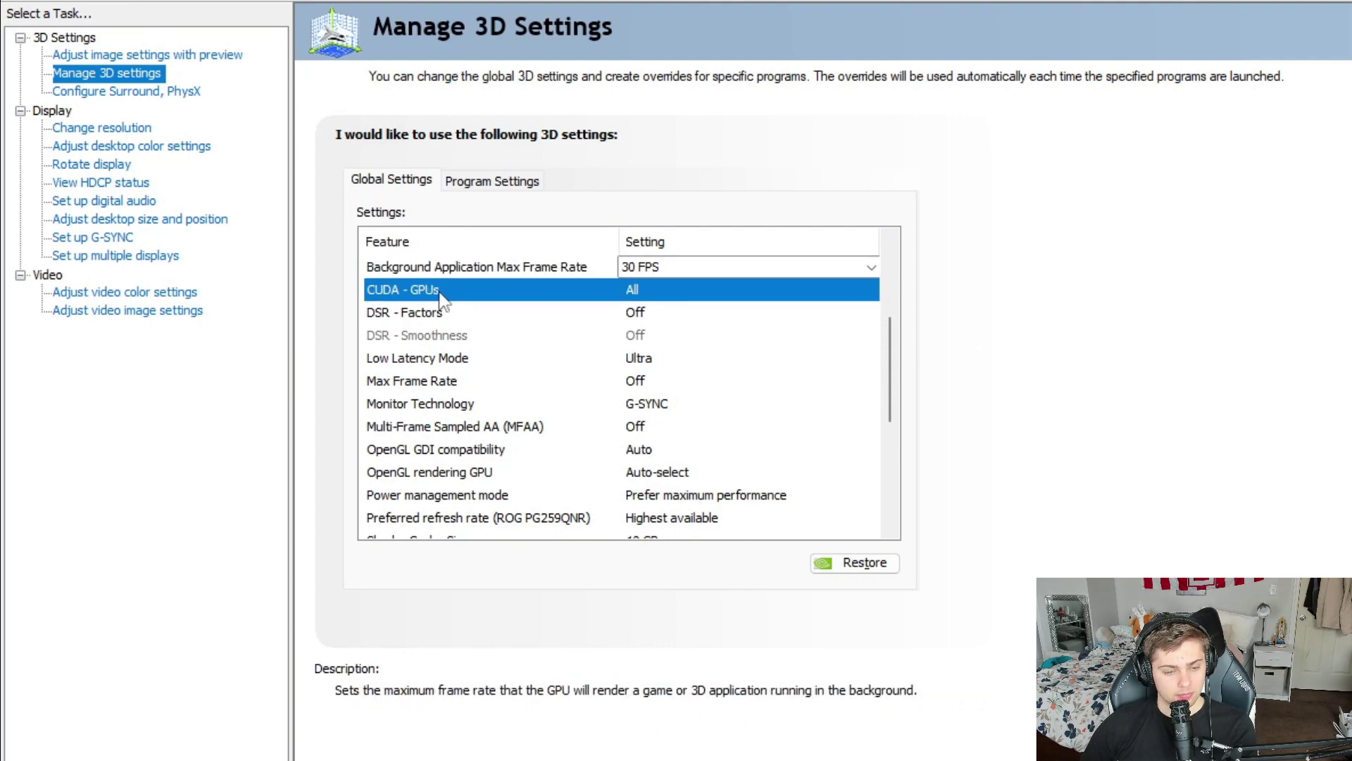
left_click(660, 292)
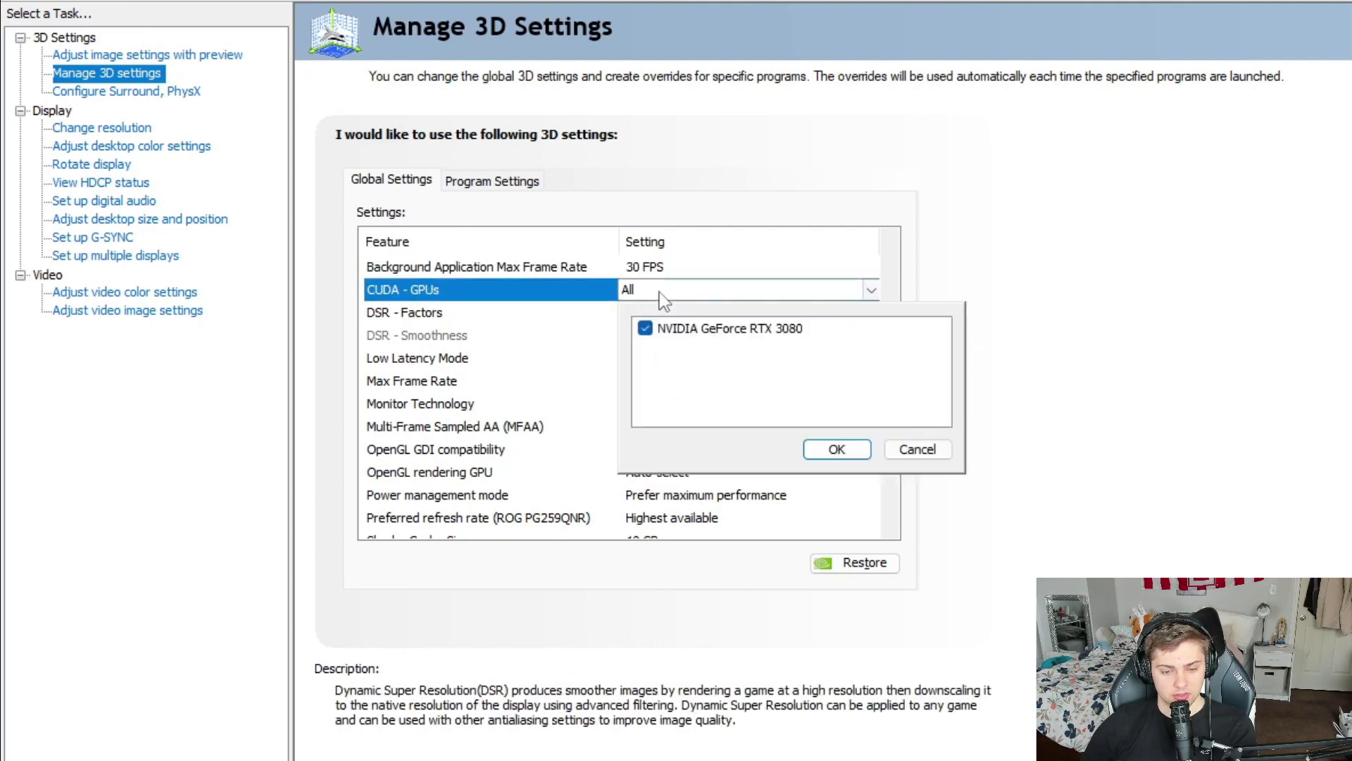
left_click(916, 449)
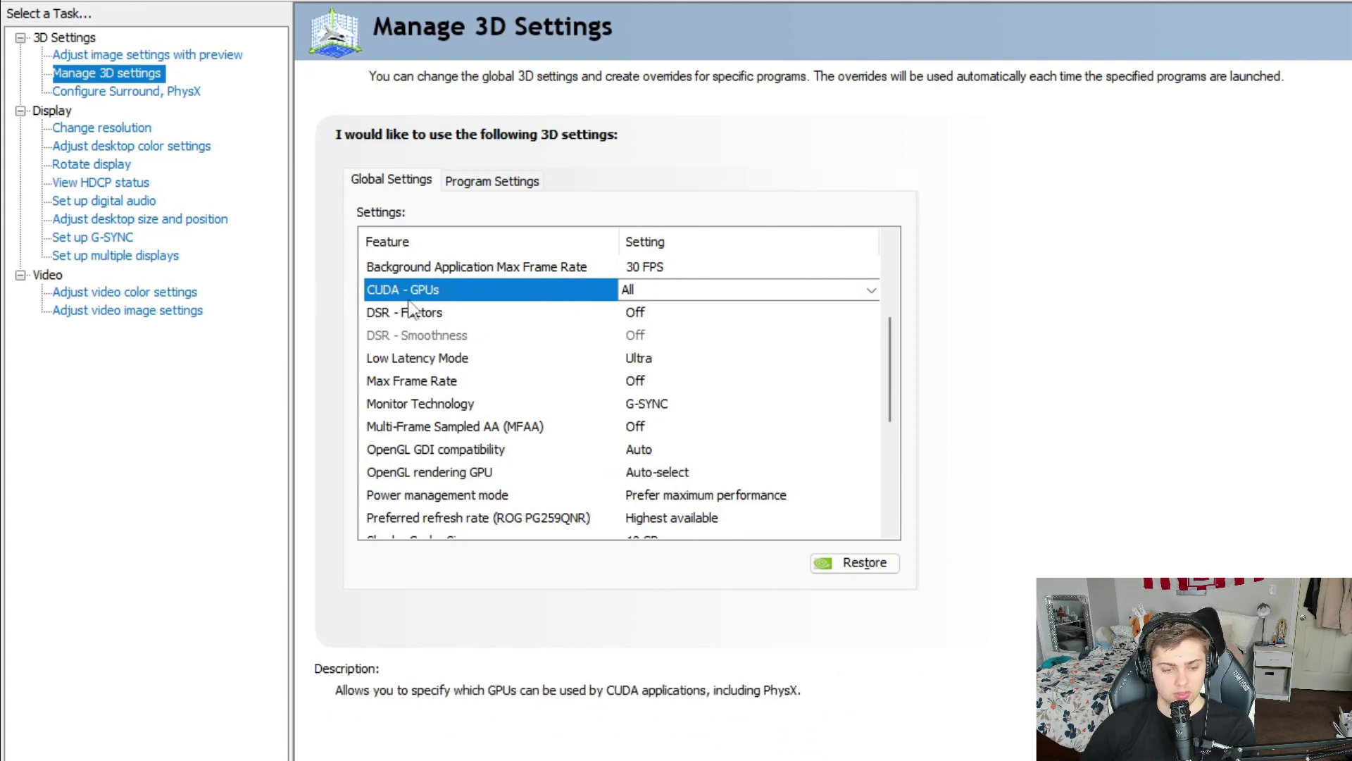
left_click(634, 316)
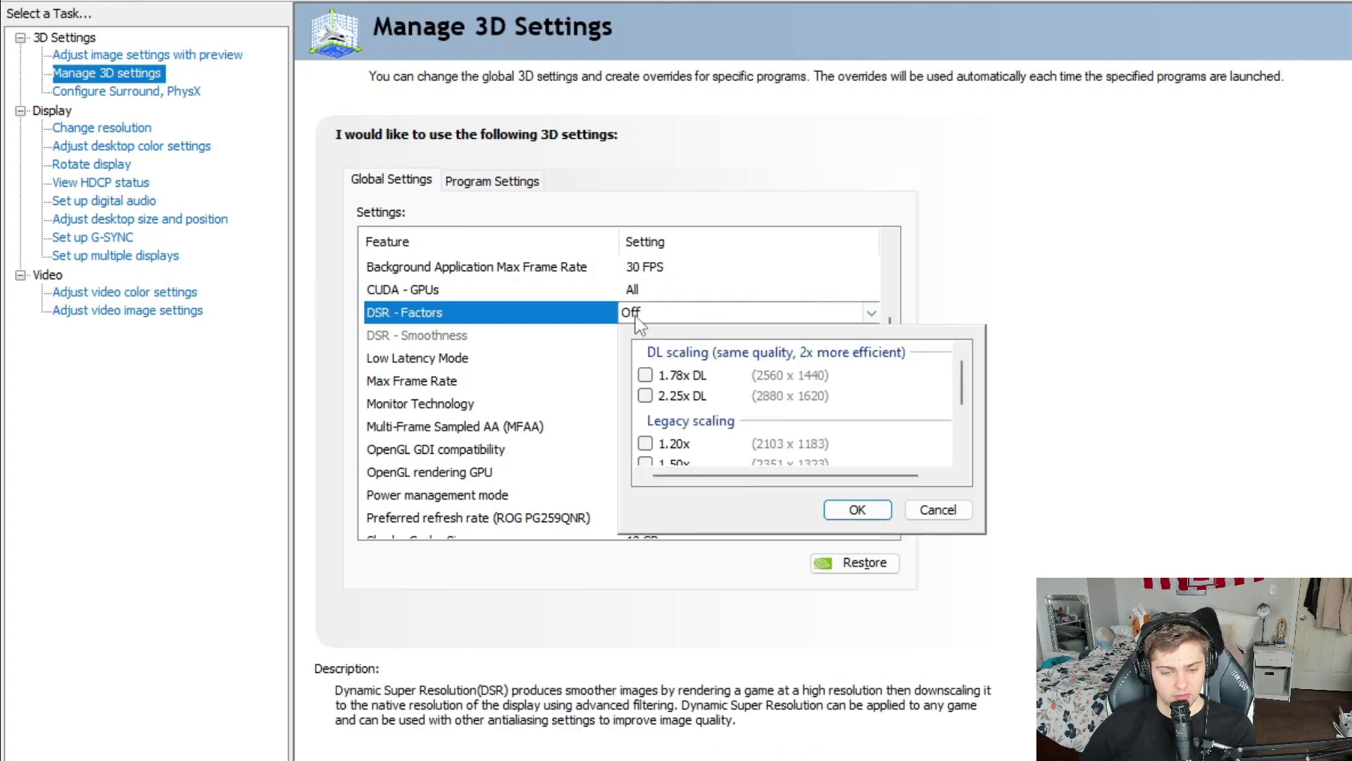
left_click(939, 510)
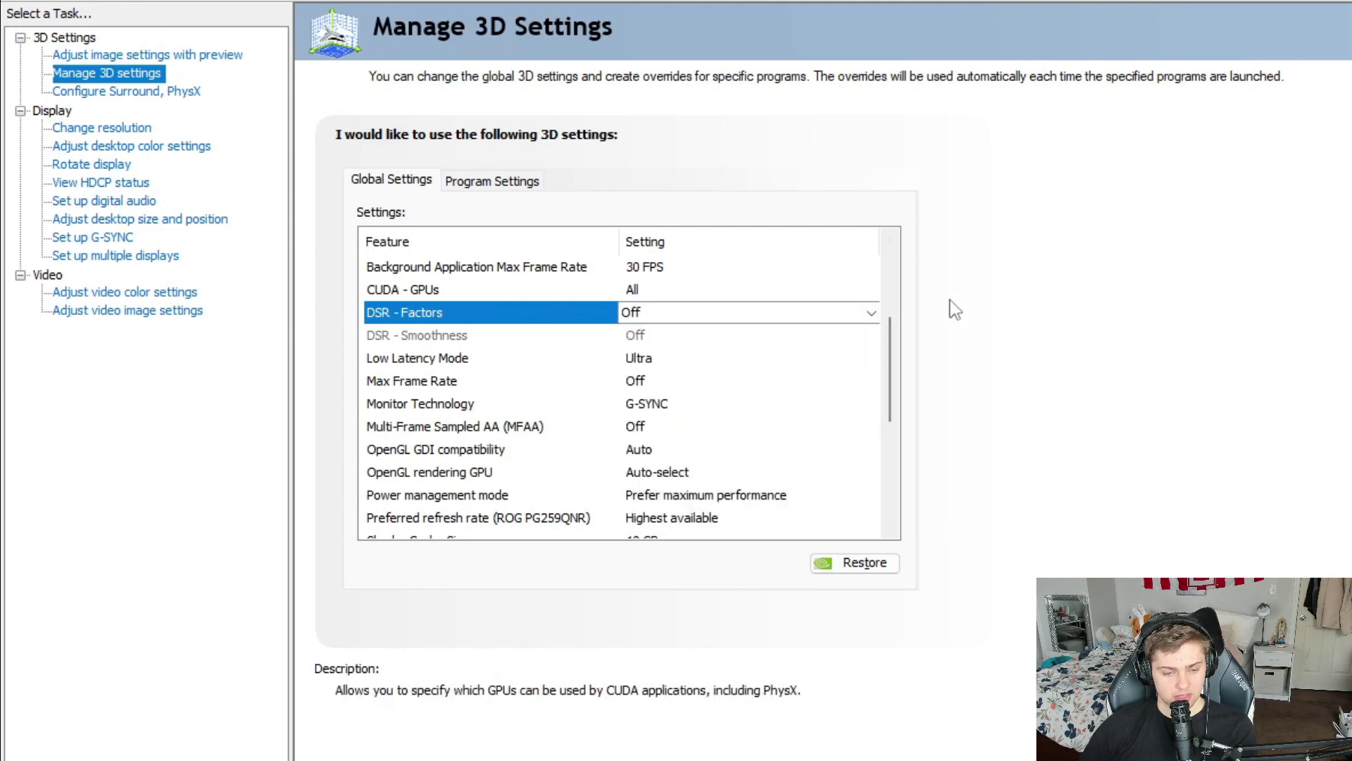
Set Low Latency Mode to Ultra and bring up the Max Frame Rate options.
left_click(551, 364)
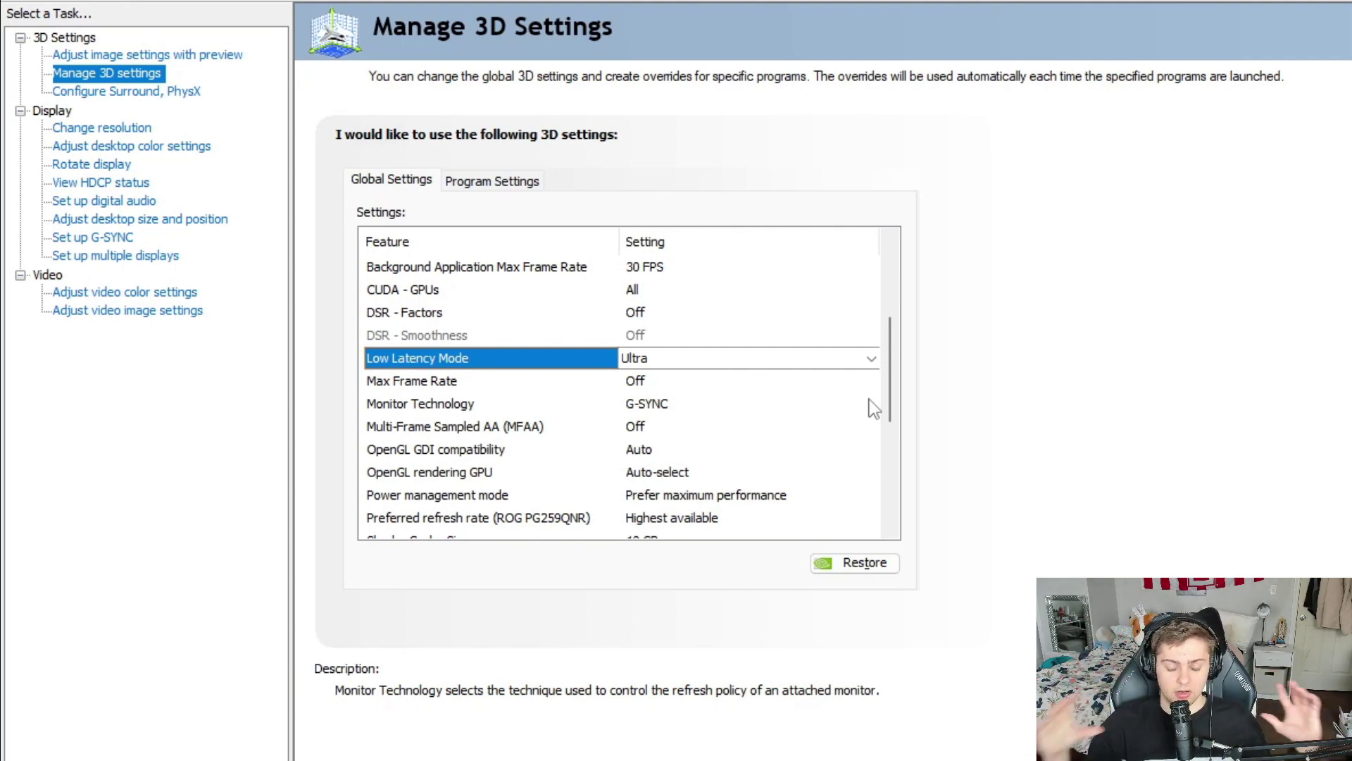
left_click(870, 359)
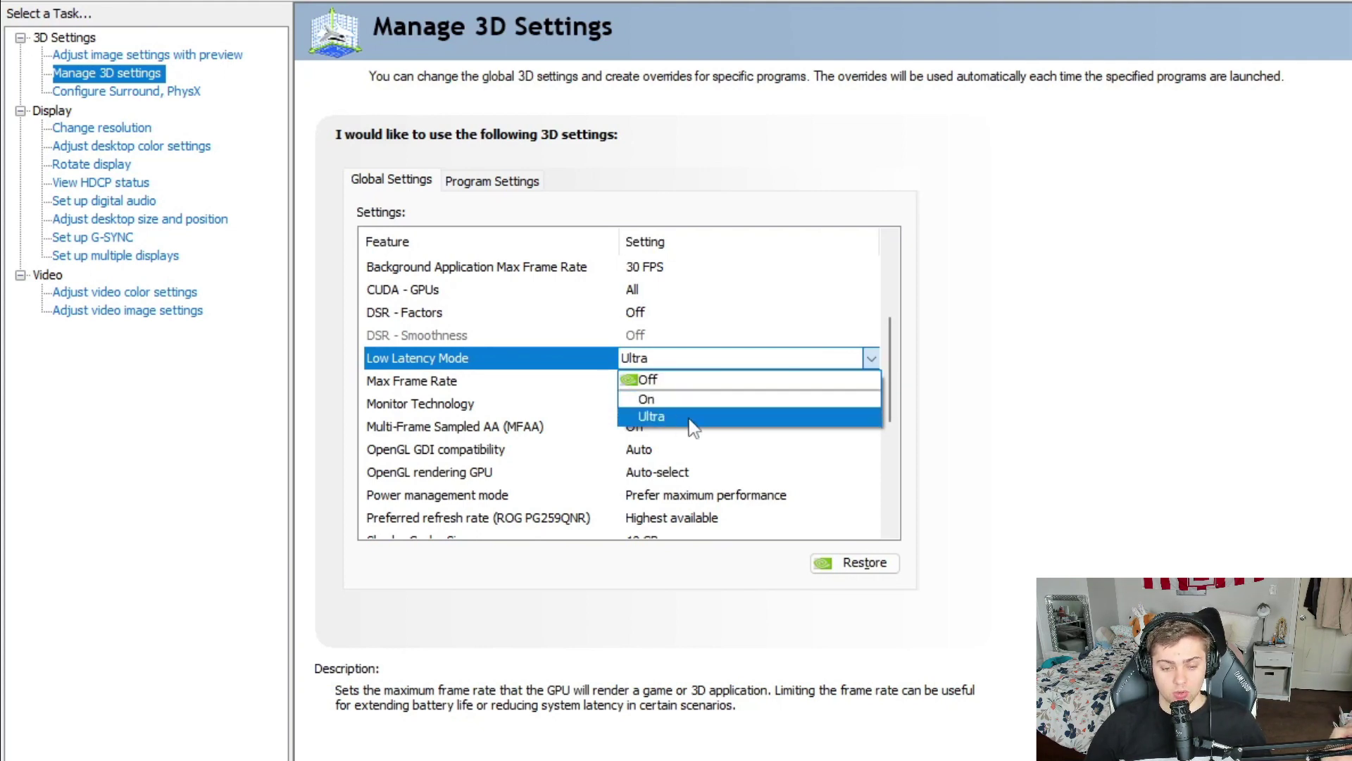
left_click(831, 416)
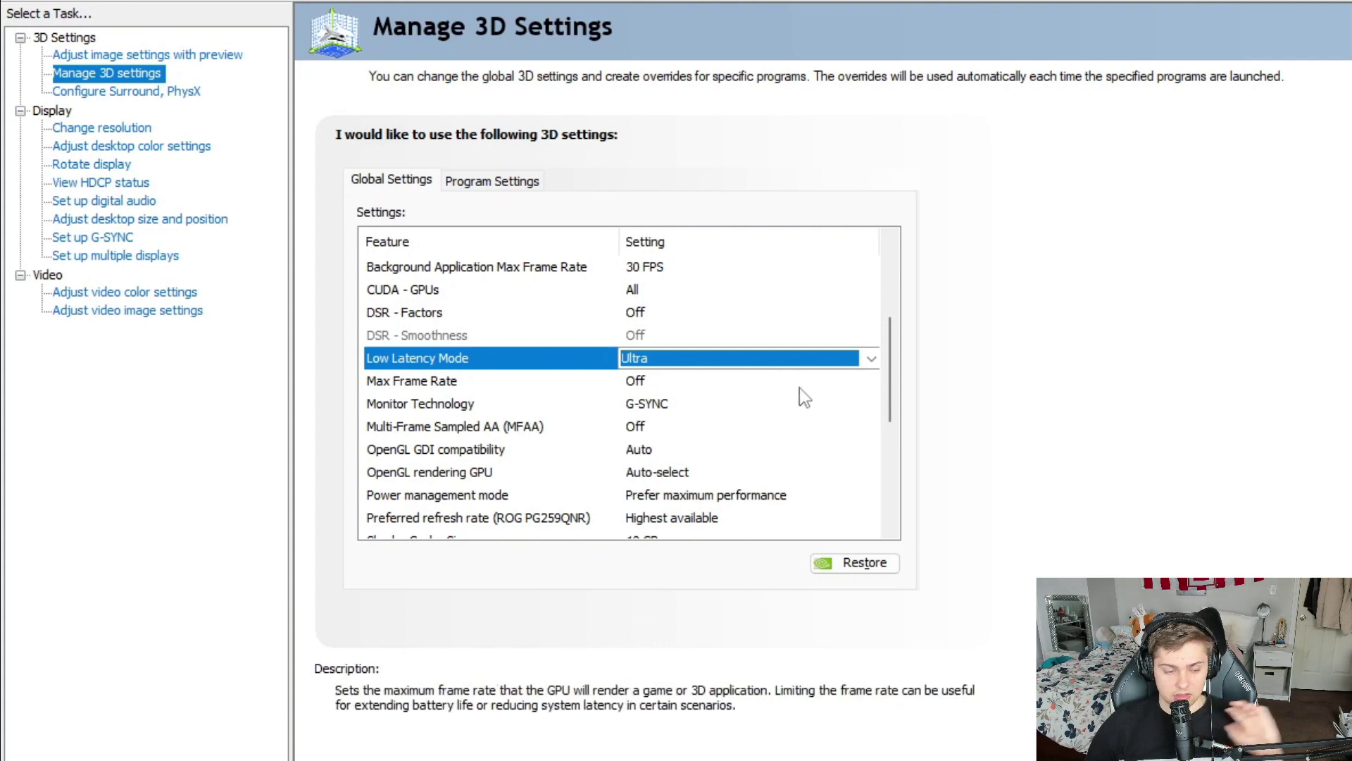
left_click(708, 358)
left_click(690, 417)
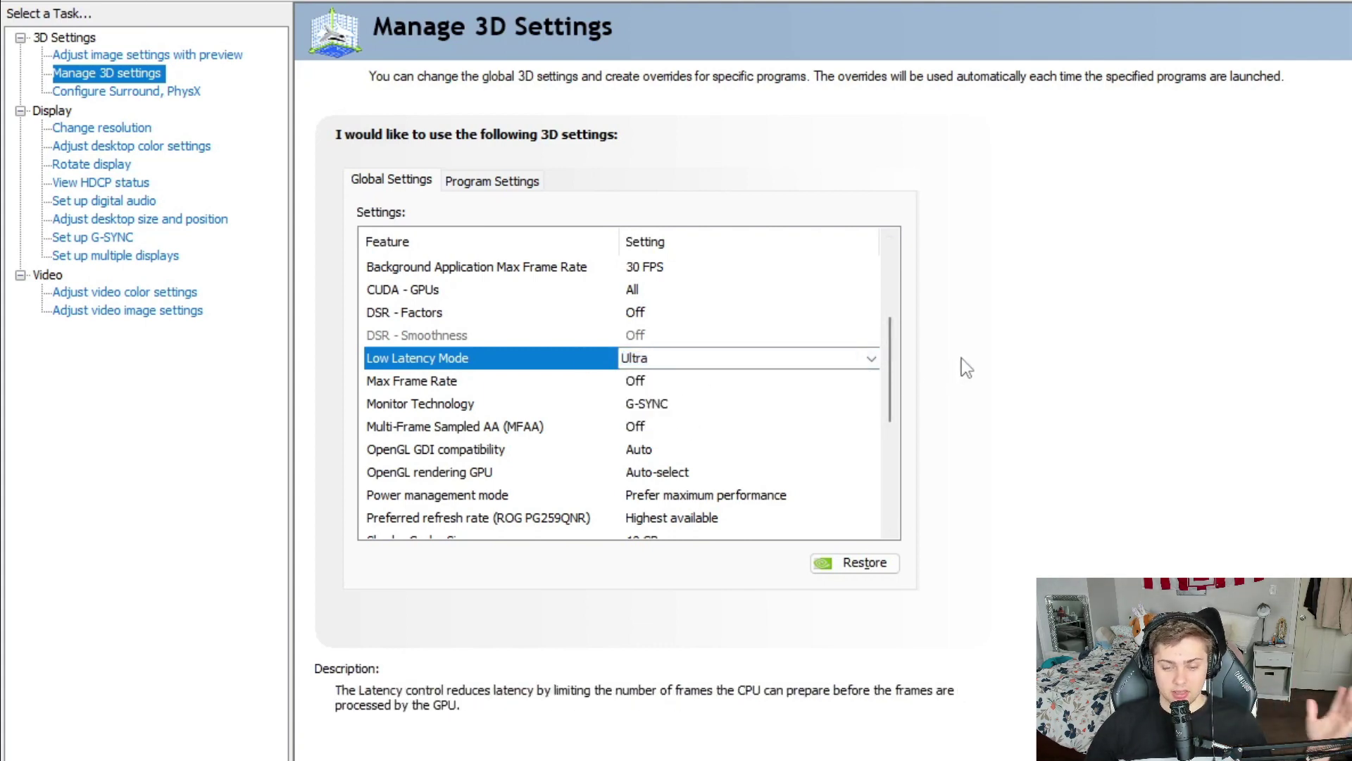
left_click(656, 359)
left_click(705, 416)
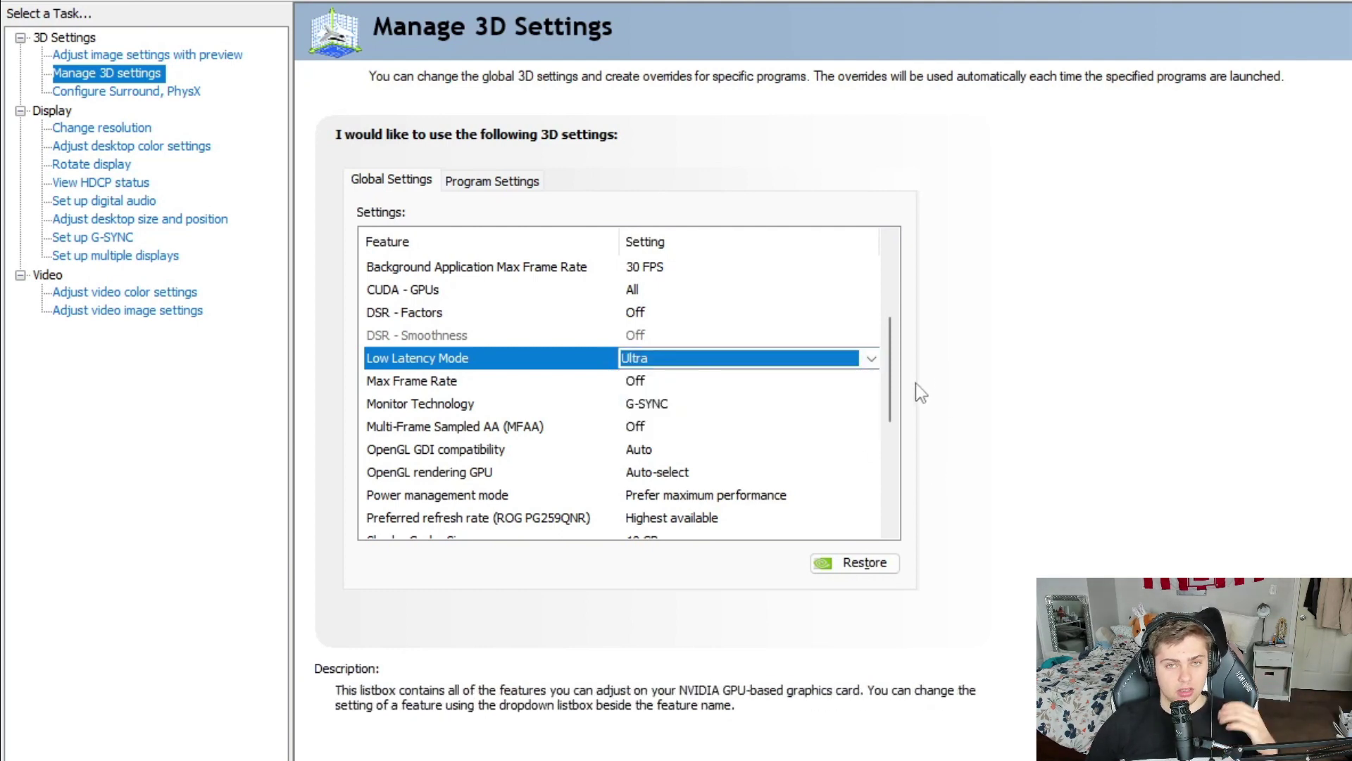
left_click(782, 359)
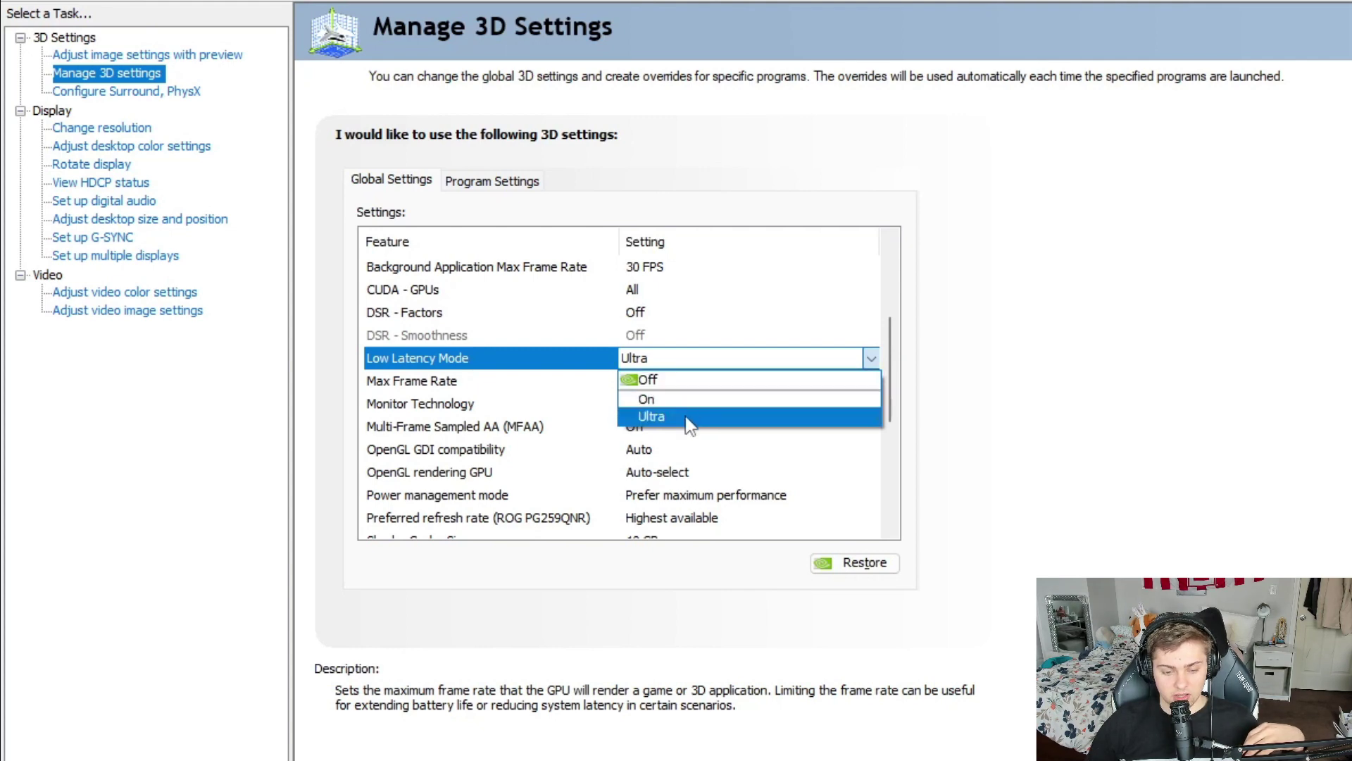
left_click(1036, 385)
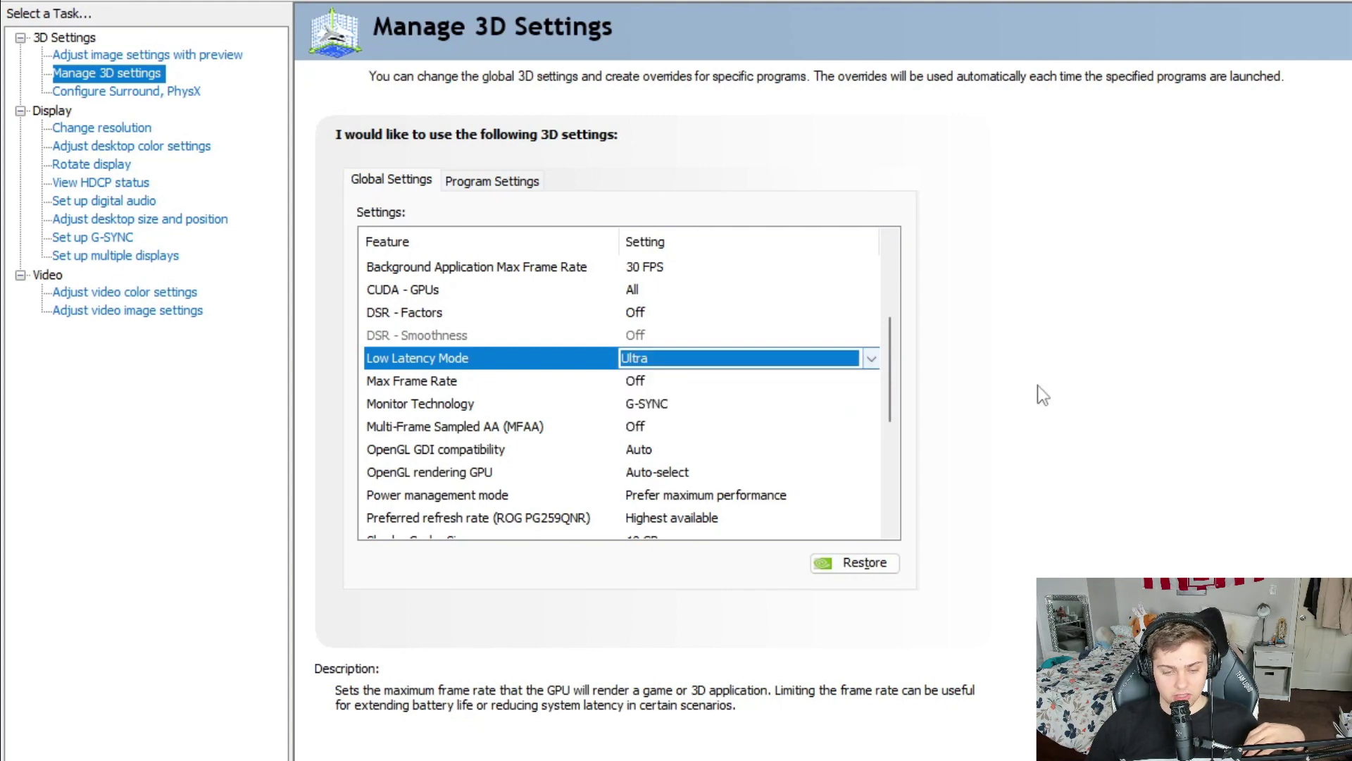
left_click(738, 382)
left_click(739, 381)
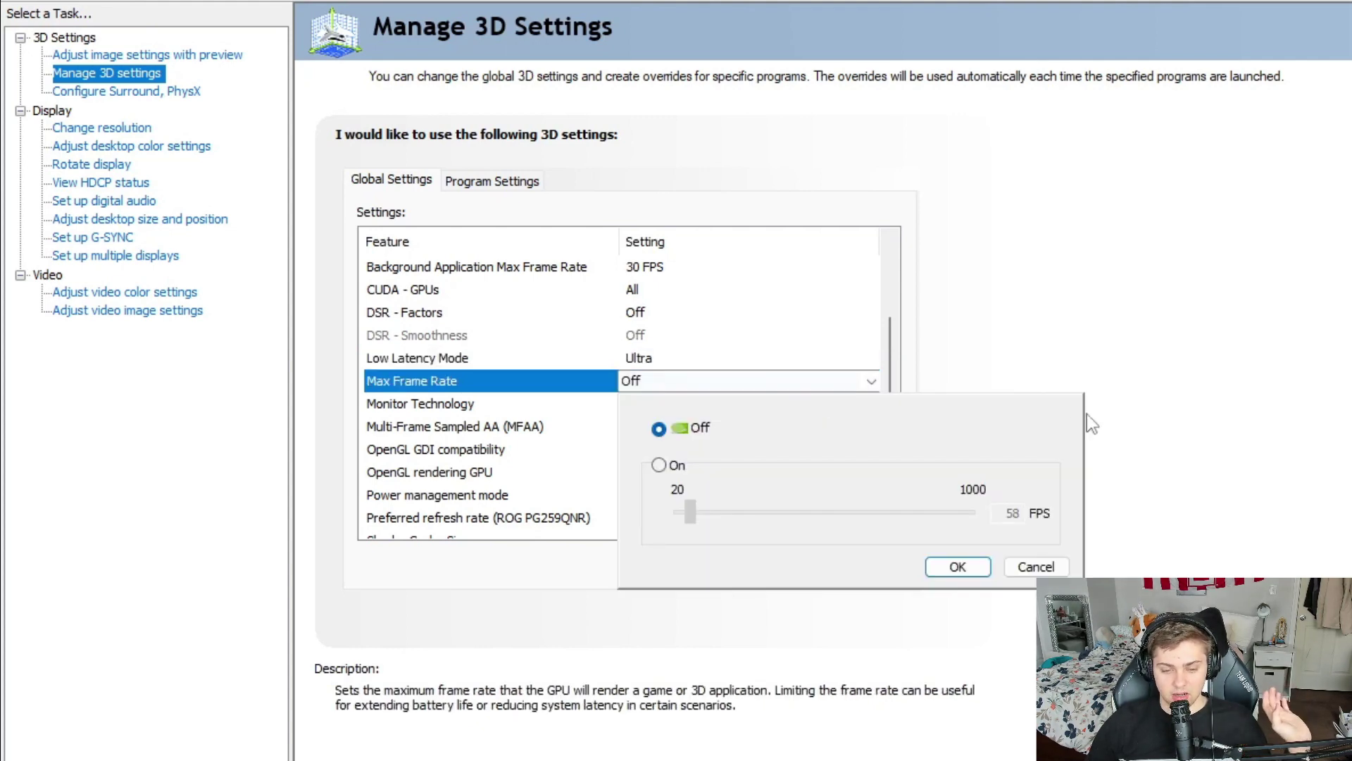
Leave Max Frame Rate Off and OpenGL GDI compatibility on Auto.
left_click(1030, 568)
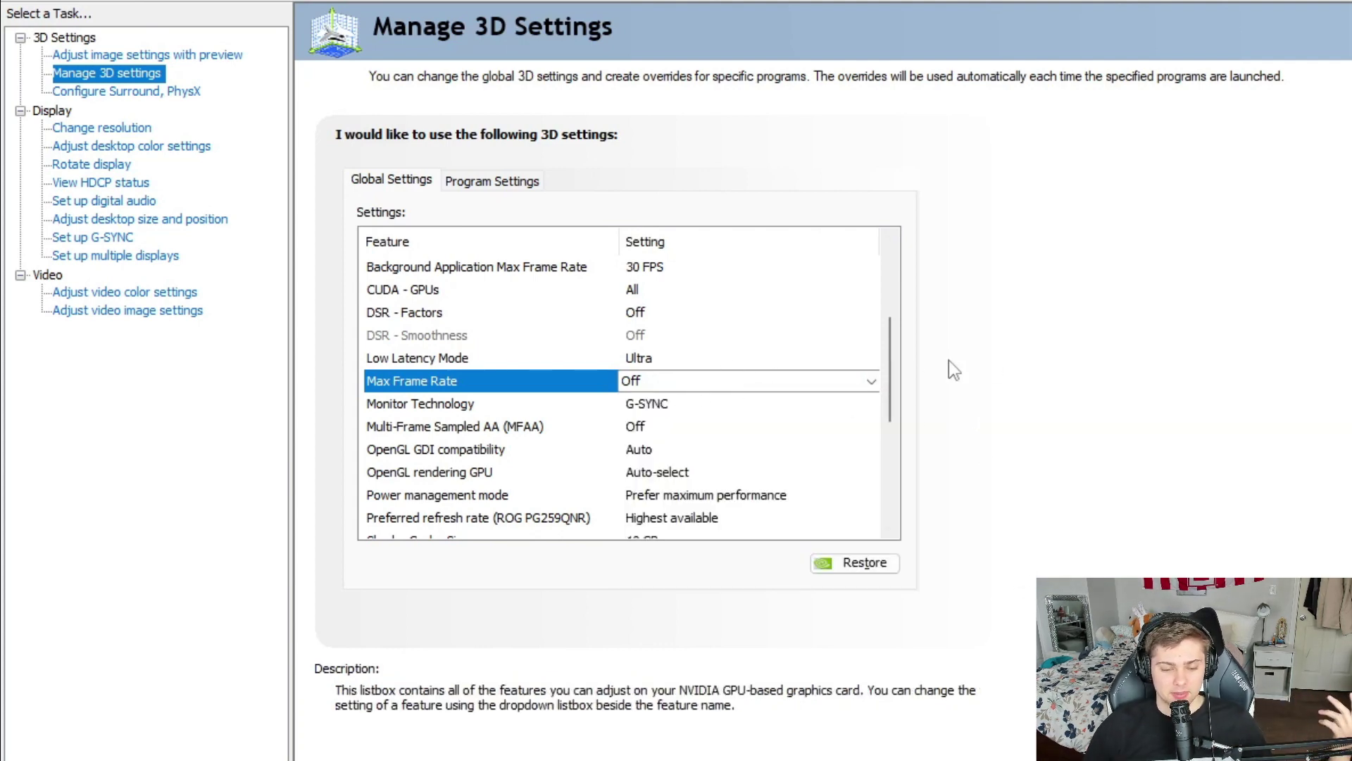
left_click_drag(889, 375, 892, 426)
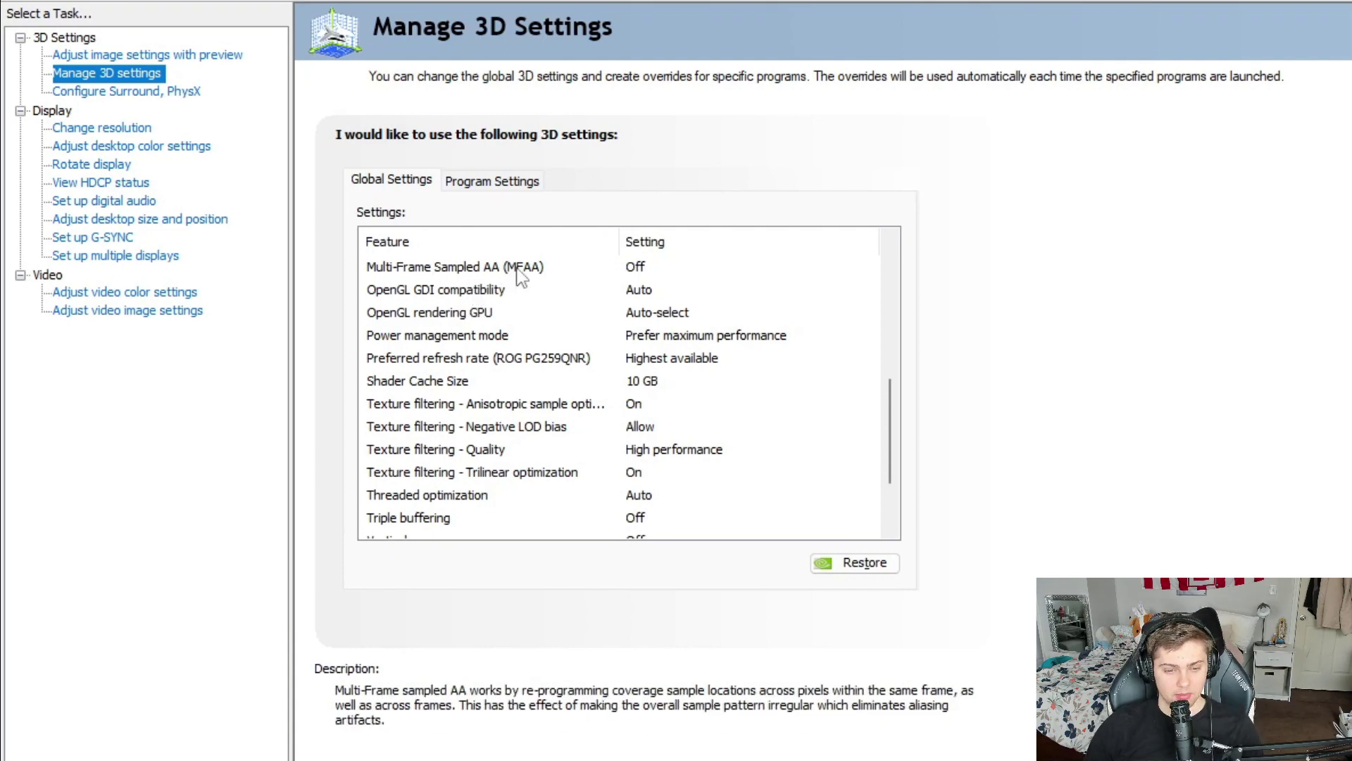
left_click(657, 290)
left_click(663, 291)
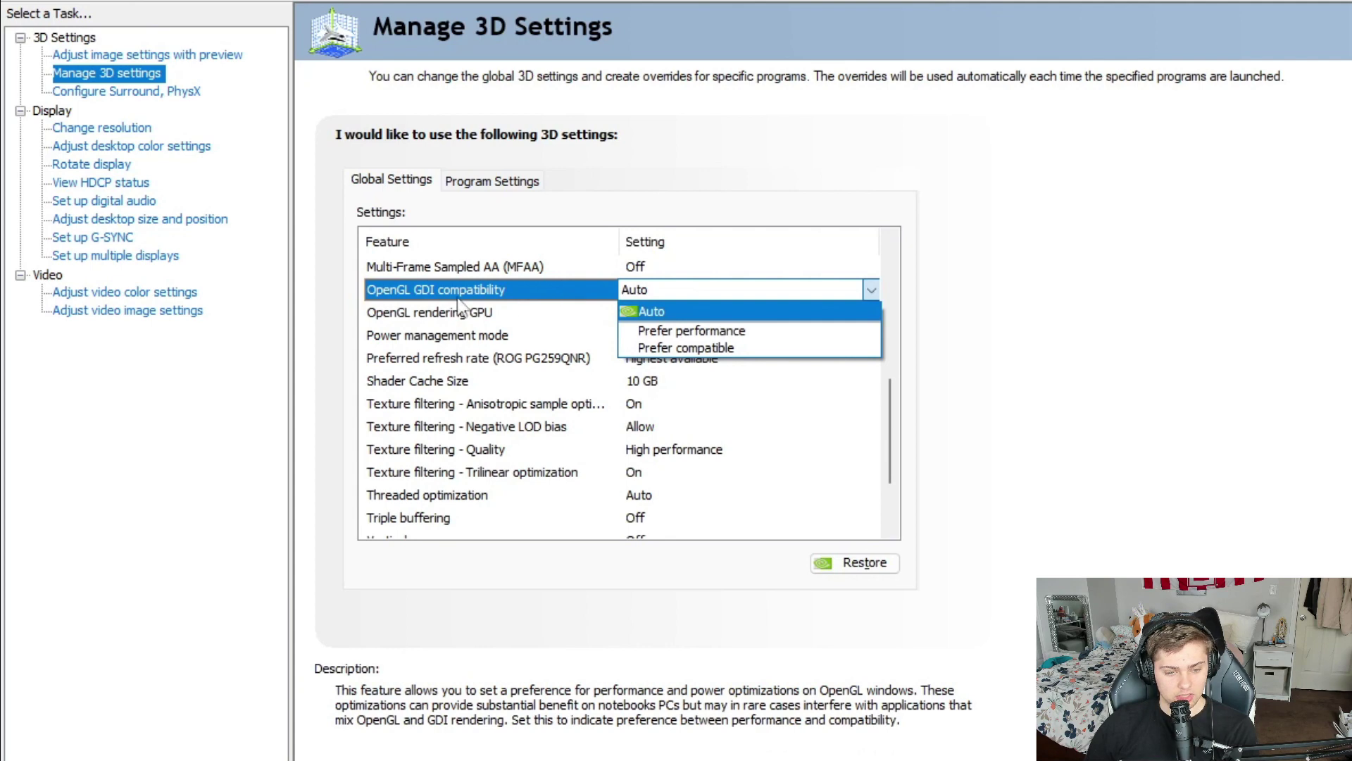
left_click(1011, 279)
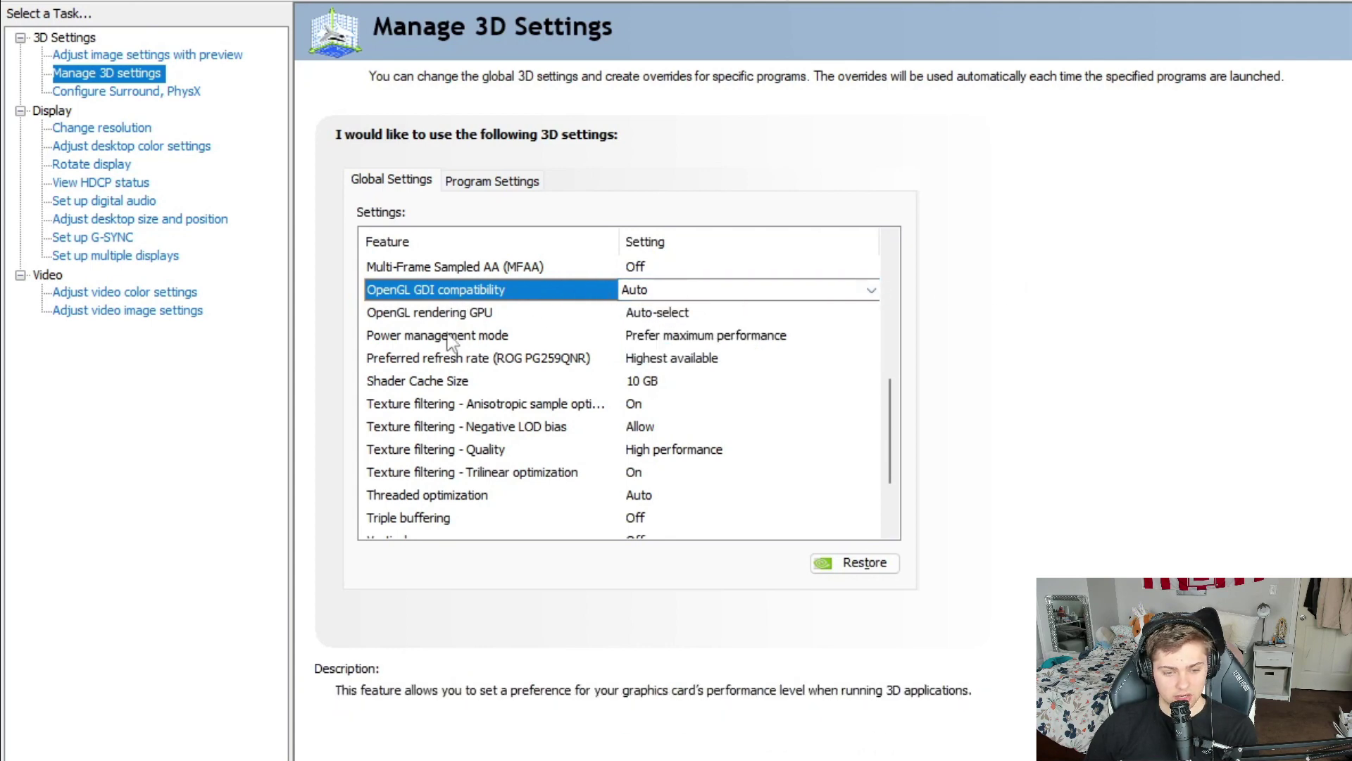
Keep OpenGL rendering GPU on Auto-select and Power management mode at Prefer maximum performance.
left_click(696, 313)
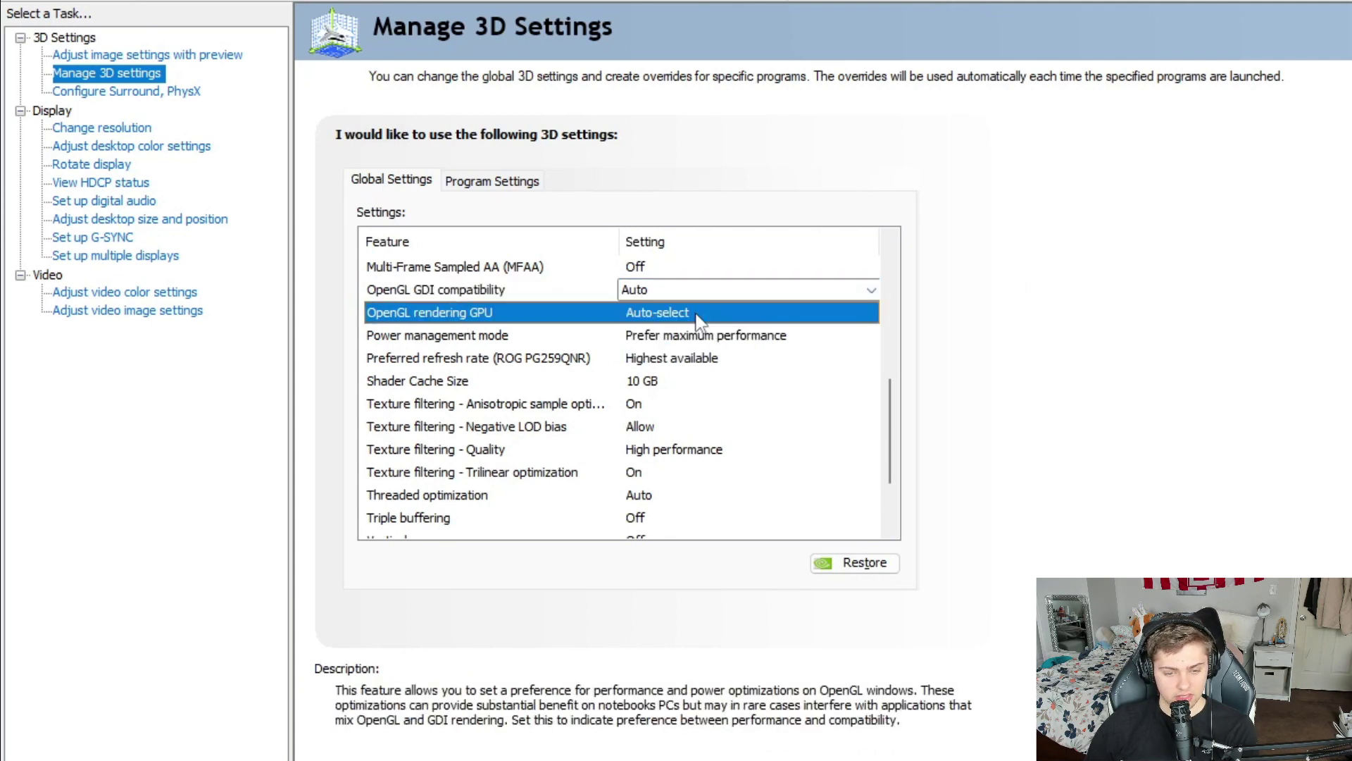
left_click(697, 313)
left_click(1040, 310)
left_click(531, 332)
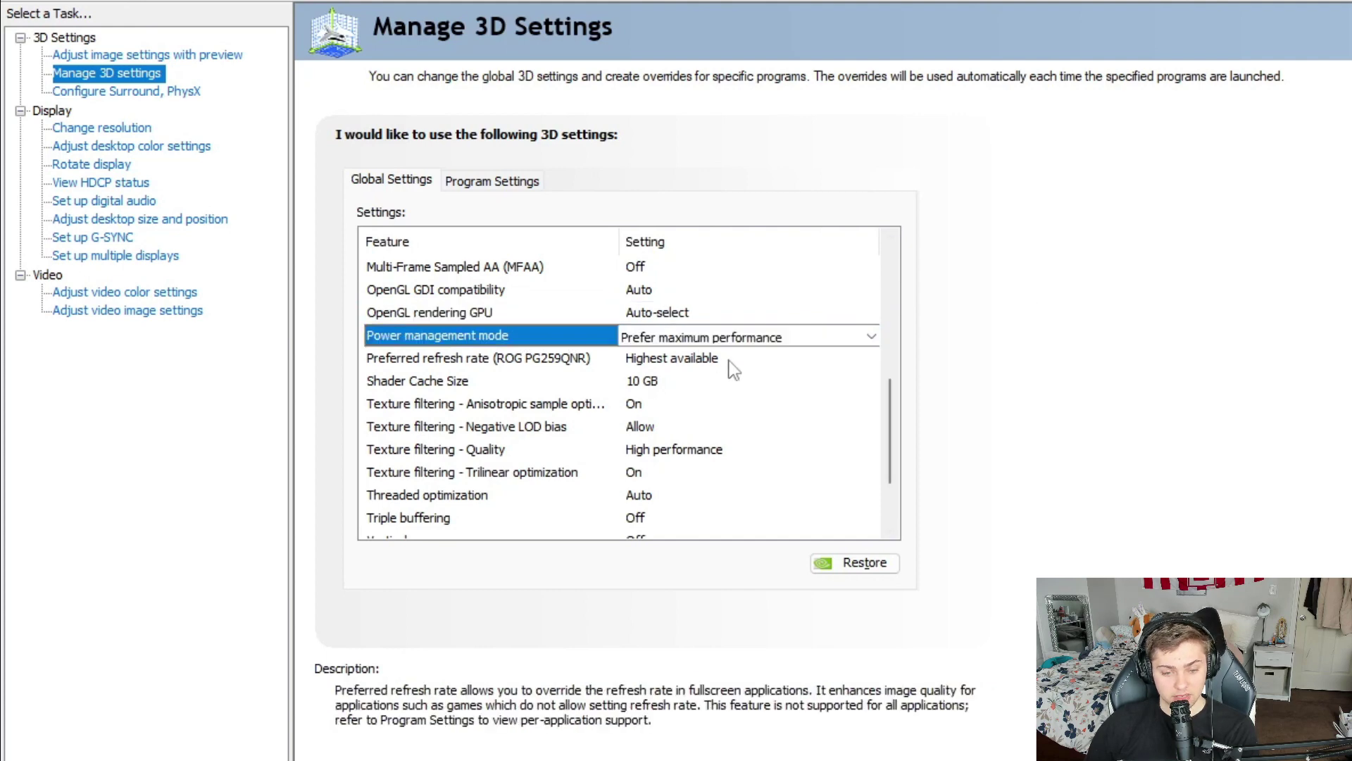
left_click(739, 343)
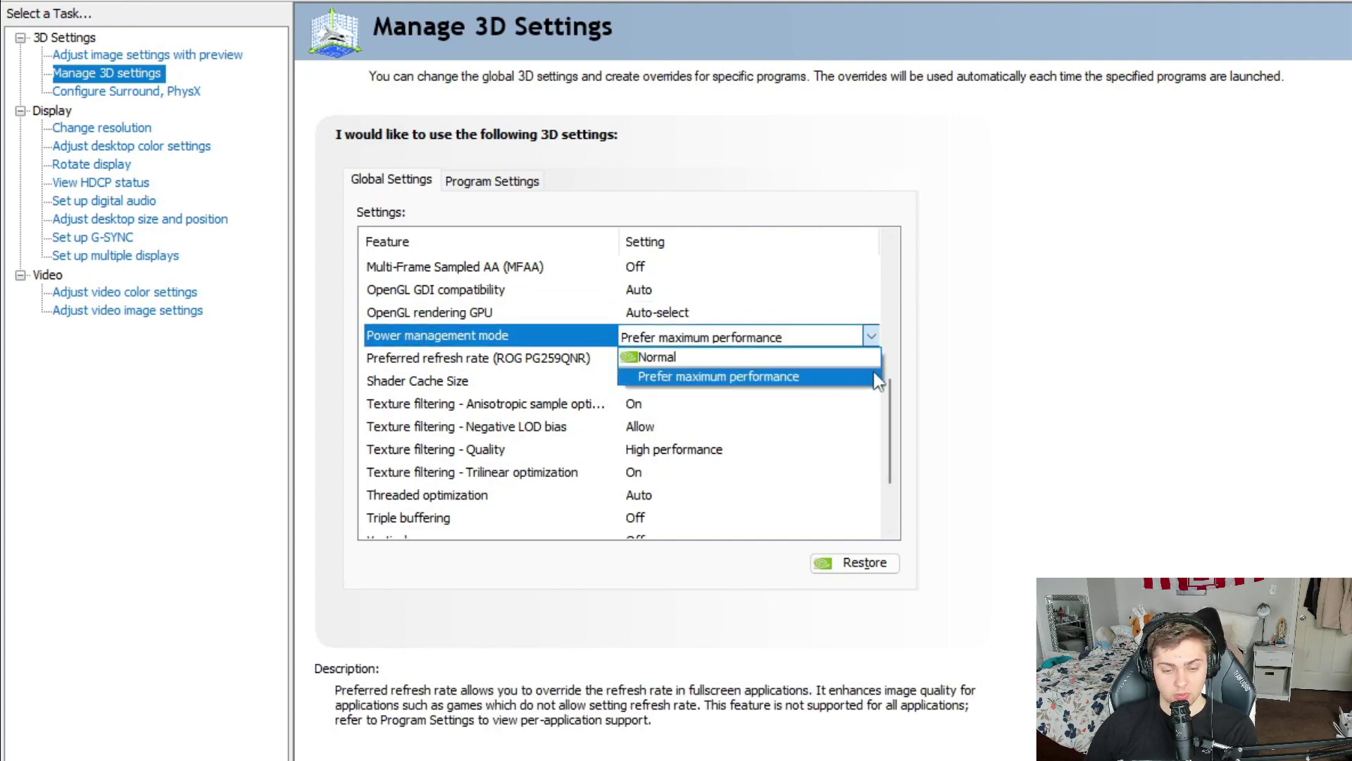
left_click(746, 376)
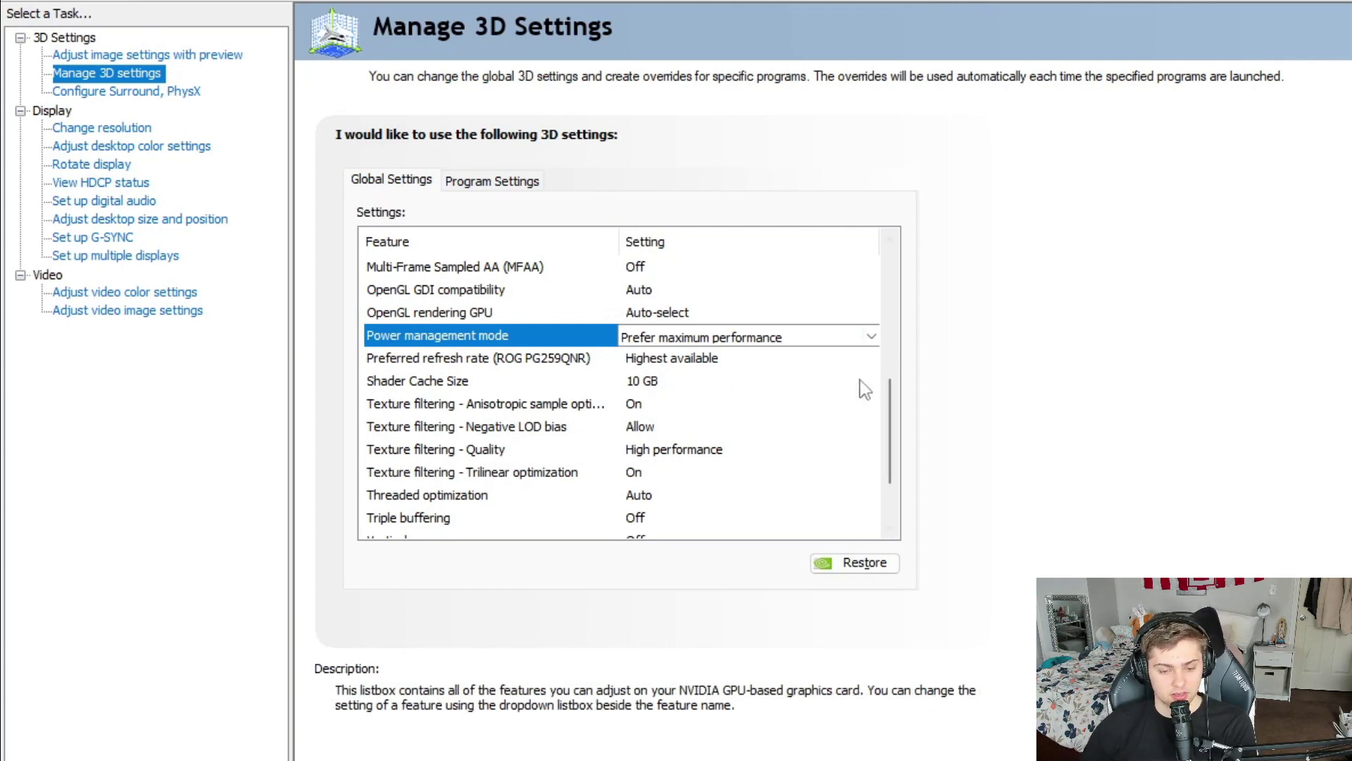
Check Preferred refresh rate and keep Shader Cache Size at 10 GB.
scroll(845, 381, "down", 1)
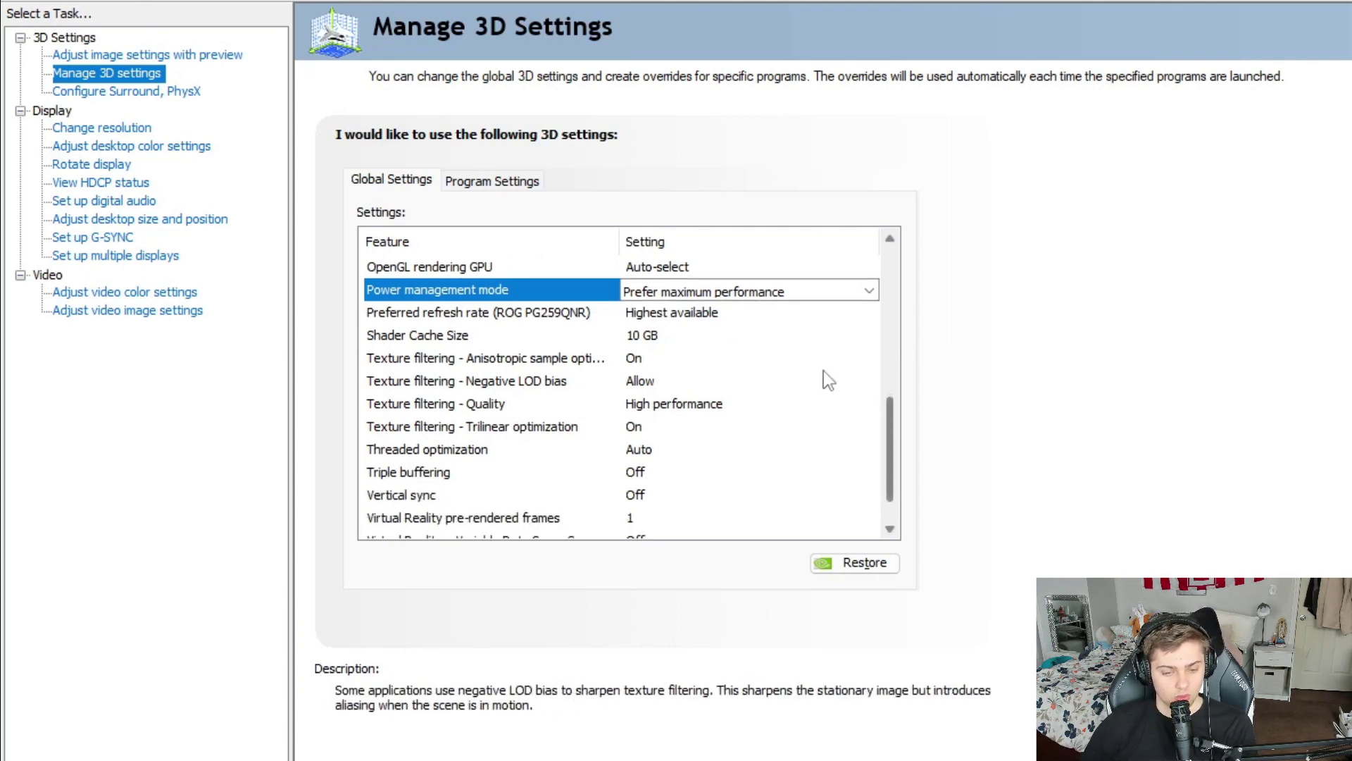
left_click(714, 319)
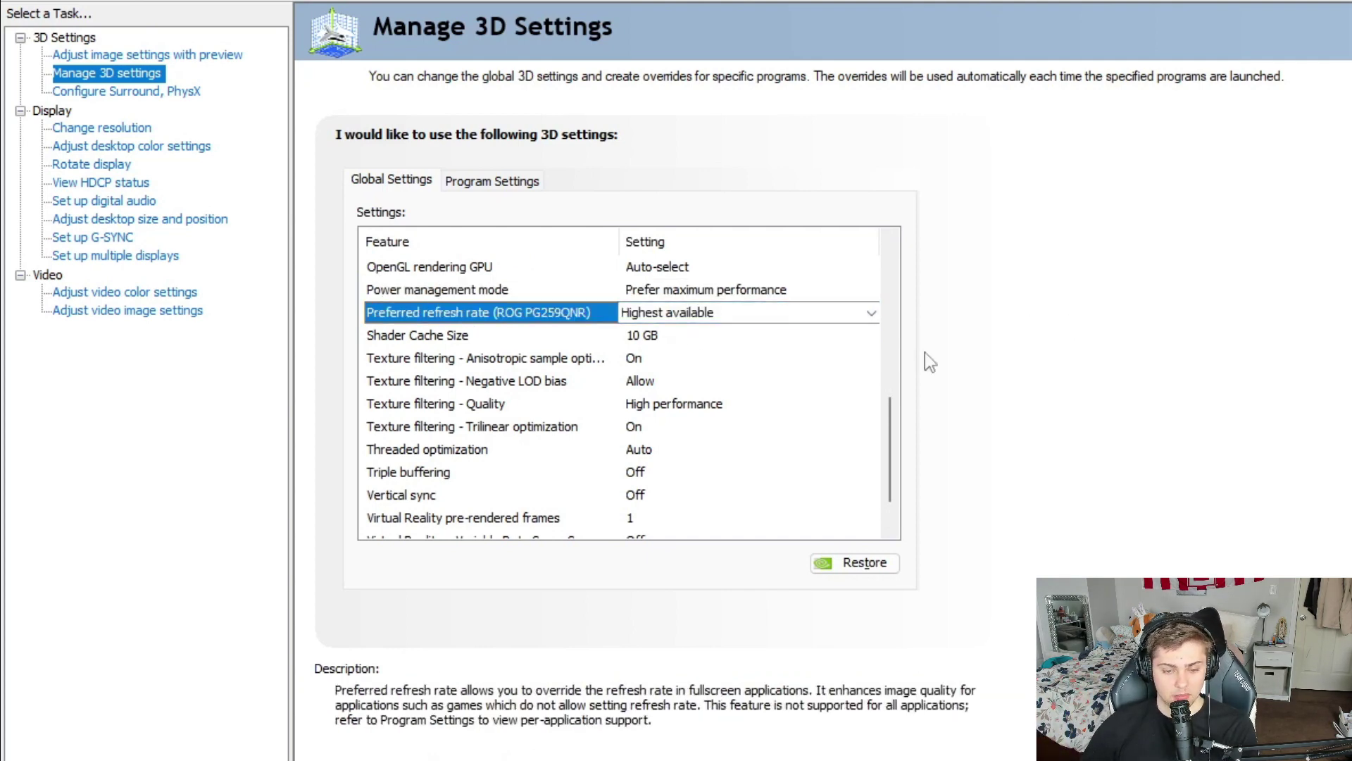
left_click(689, 341)
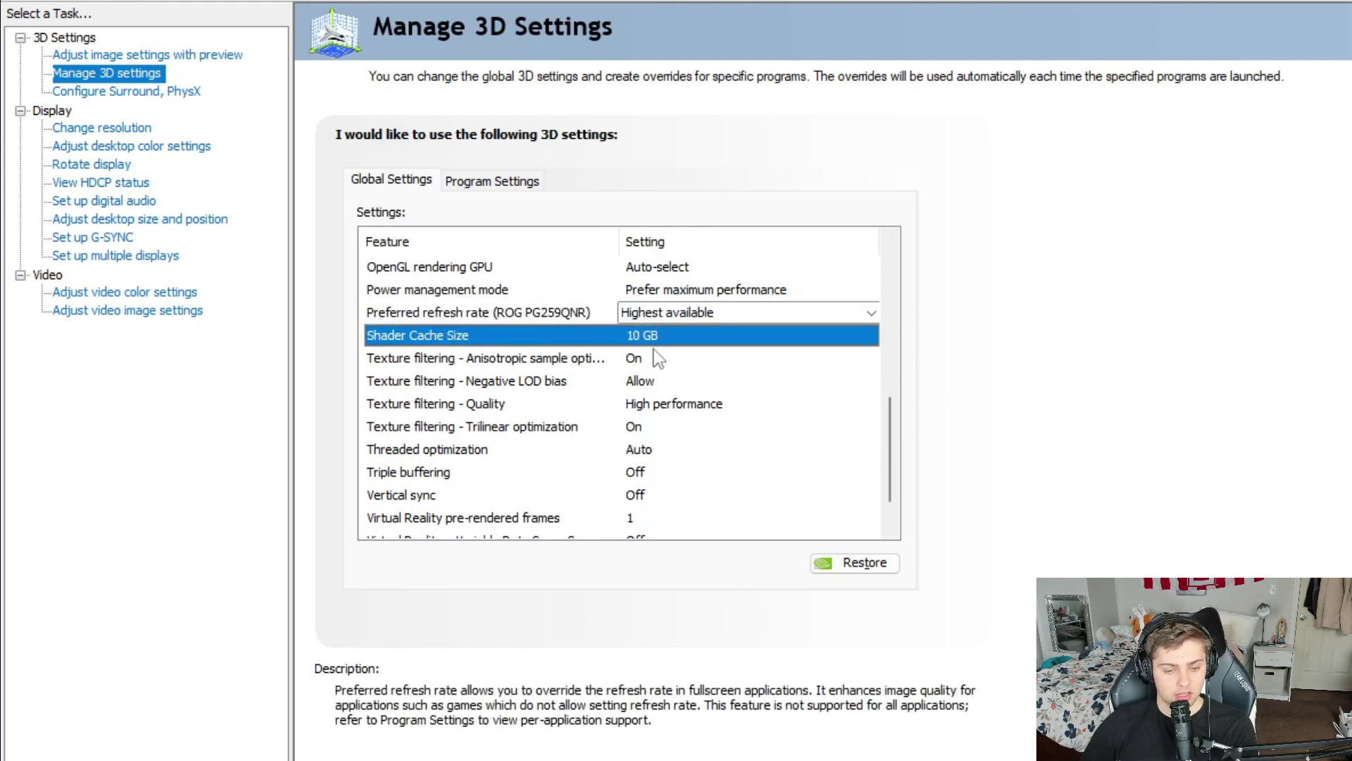
left_click(676, 341)
left_click(729, 493)
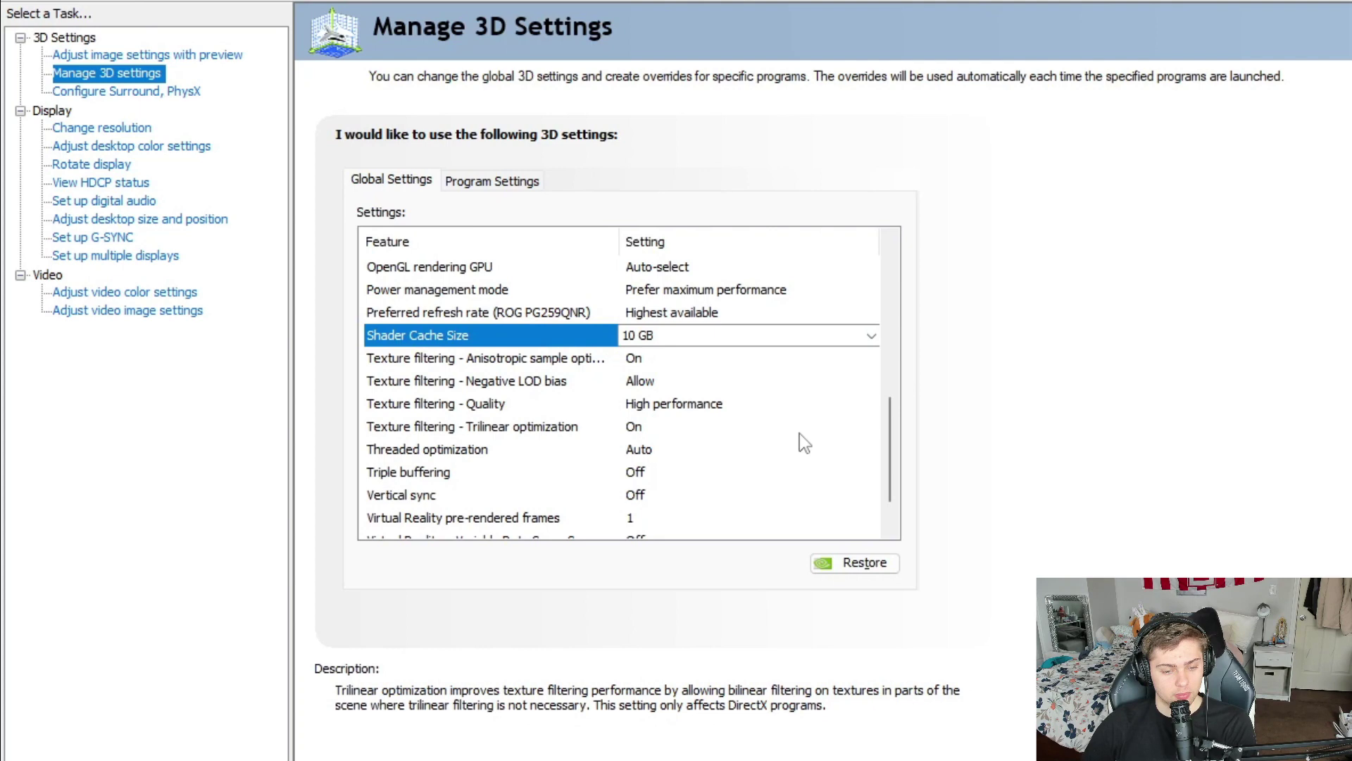
Keep Texture filtering anisotropic sample optimization On and Negative LOD bias at Allow.
scroll(896, 493, "down", 1)
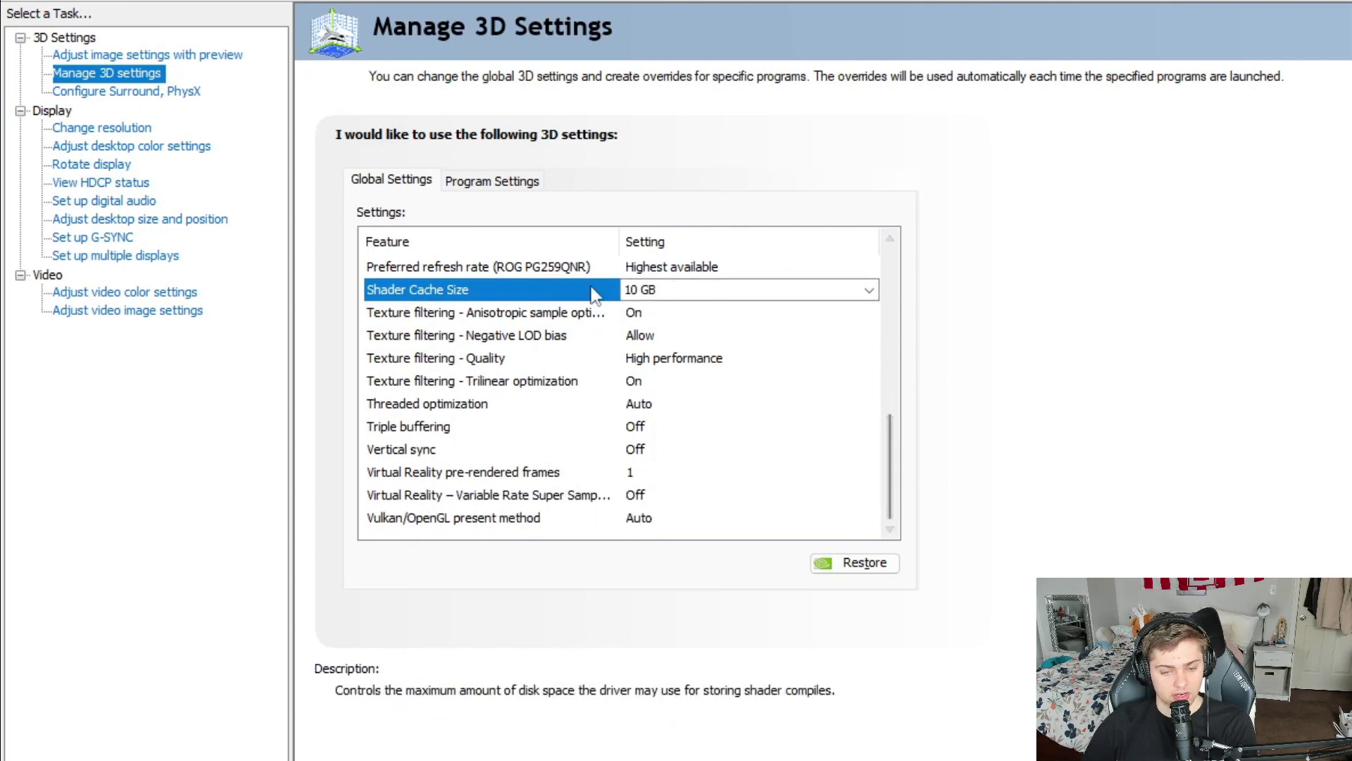
left_click(556, 314)
left_click(677, 314)
left_click(696, 317)
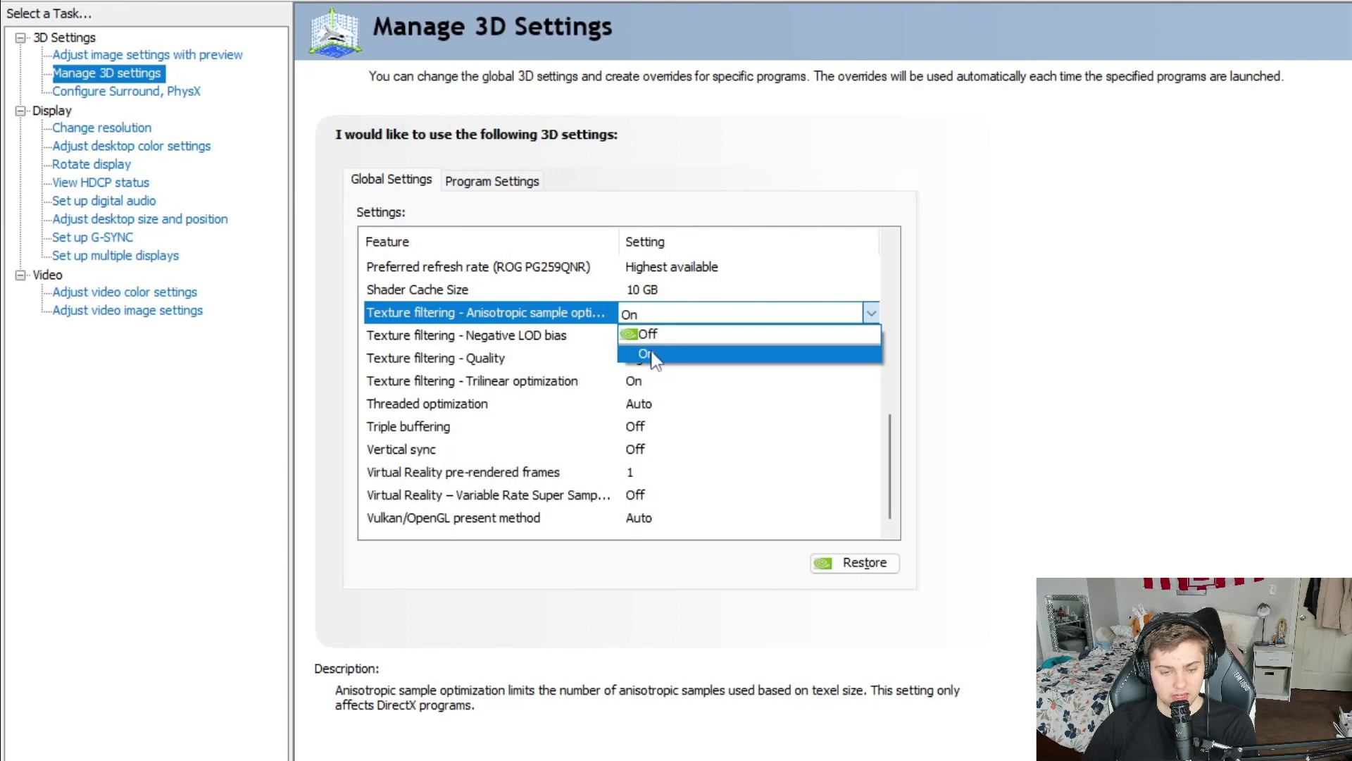
left_click(652, 356)
left_click(653, 312)
left_click(665, 352)
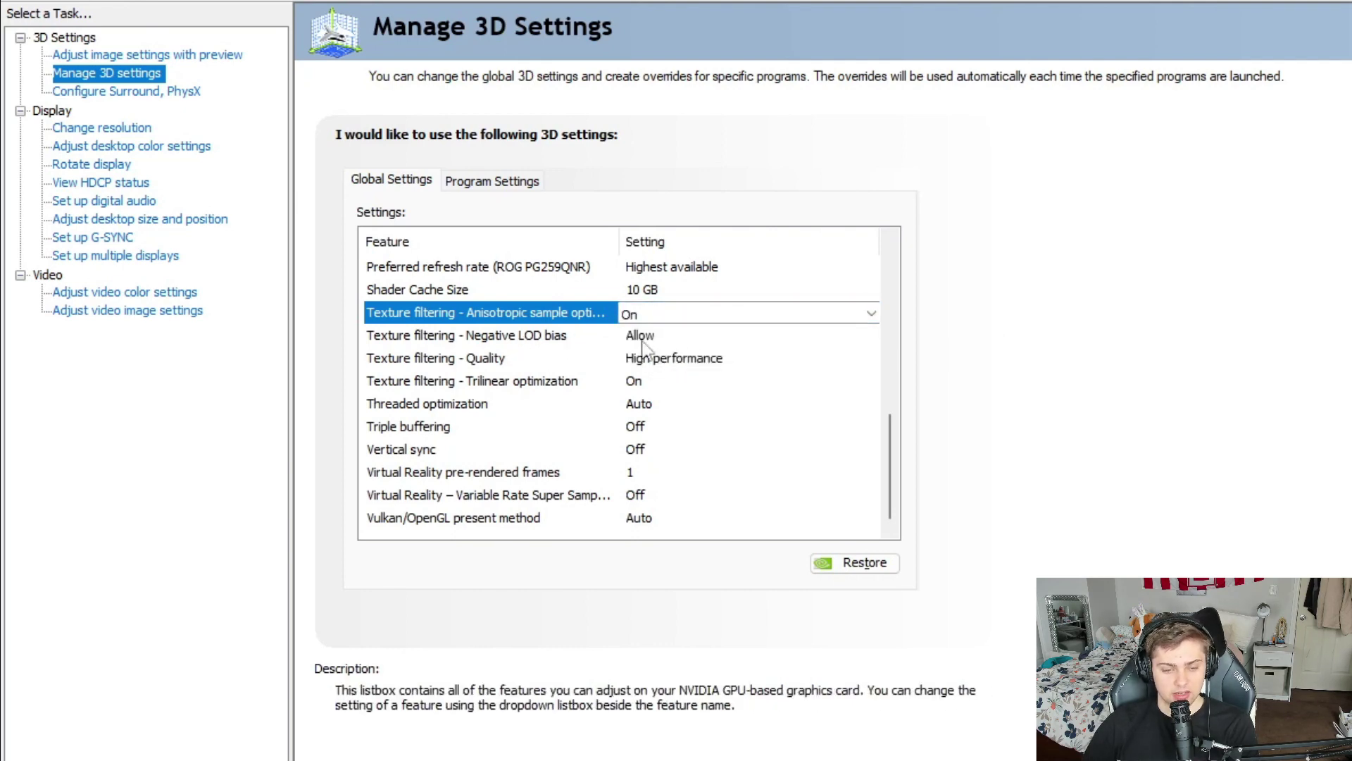
left_click(694, 336)
left_click(683, 336)
left_click(678, 336)
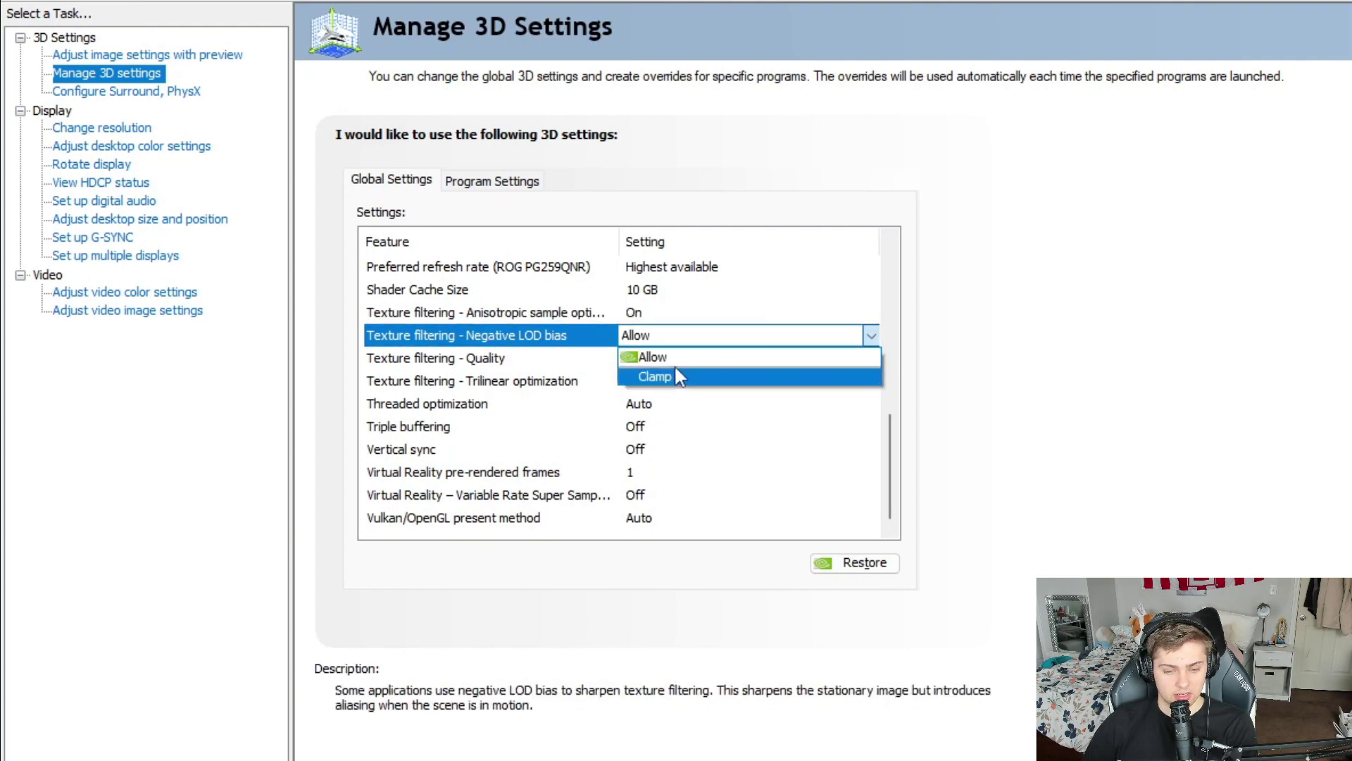
left_click(669, 361)
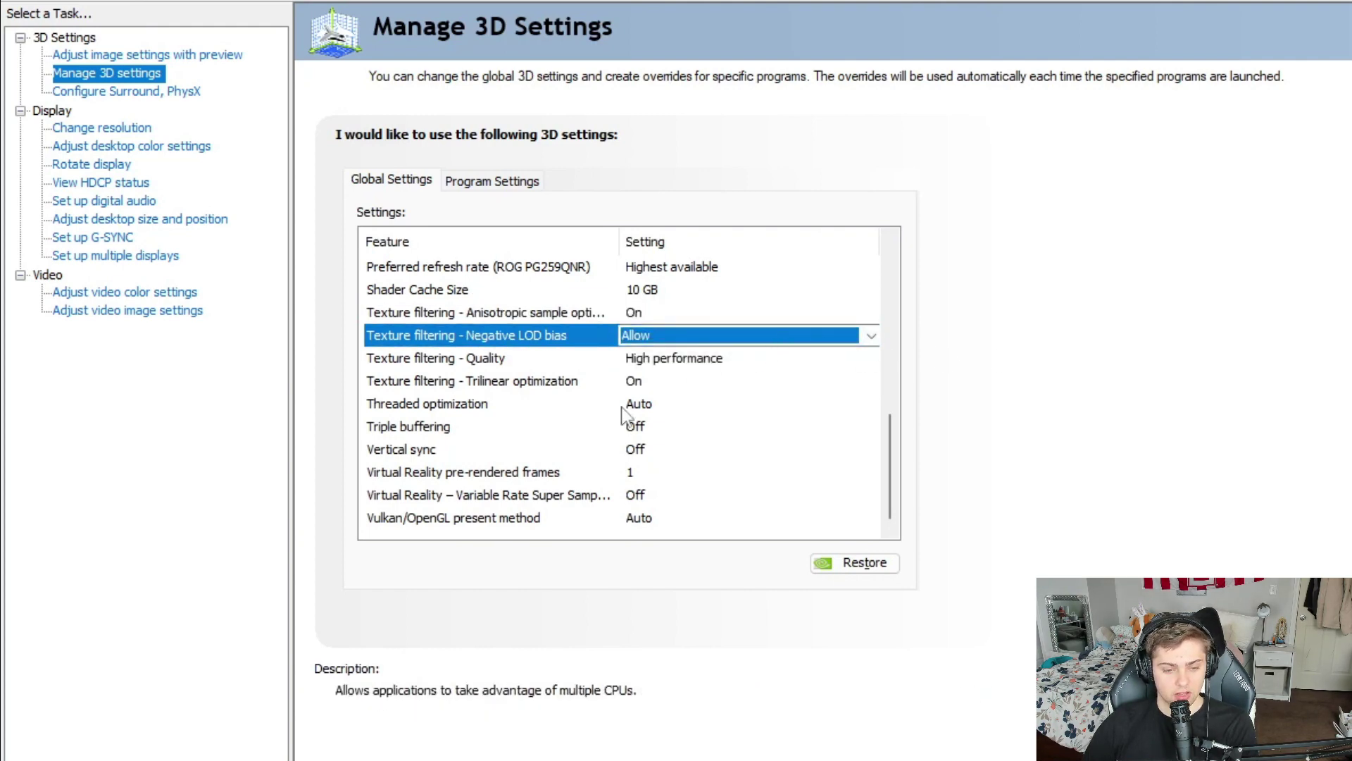
Keep texture filtering Quality at High performance and Trilinear optimization On.
left_click(637, 358)
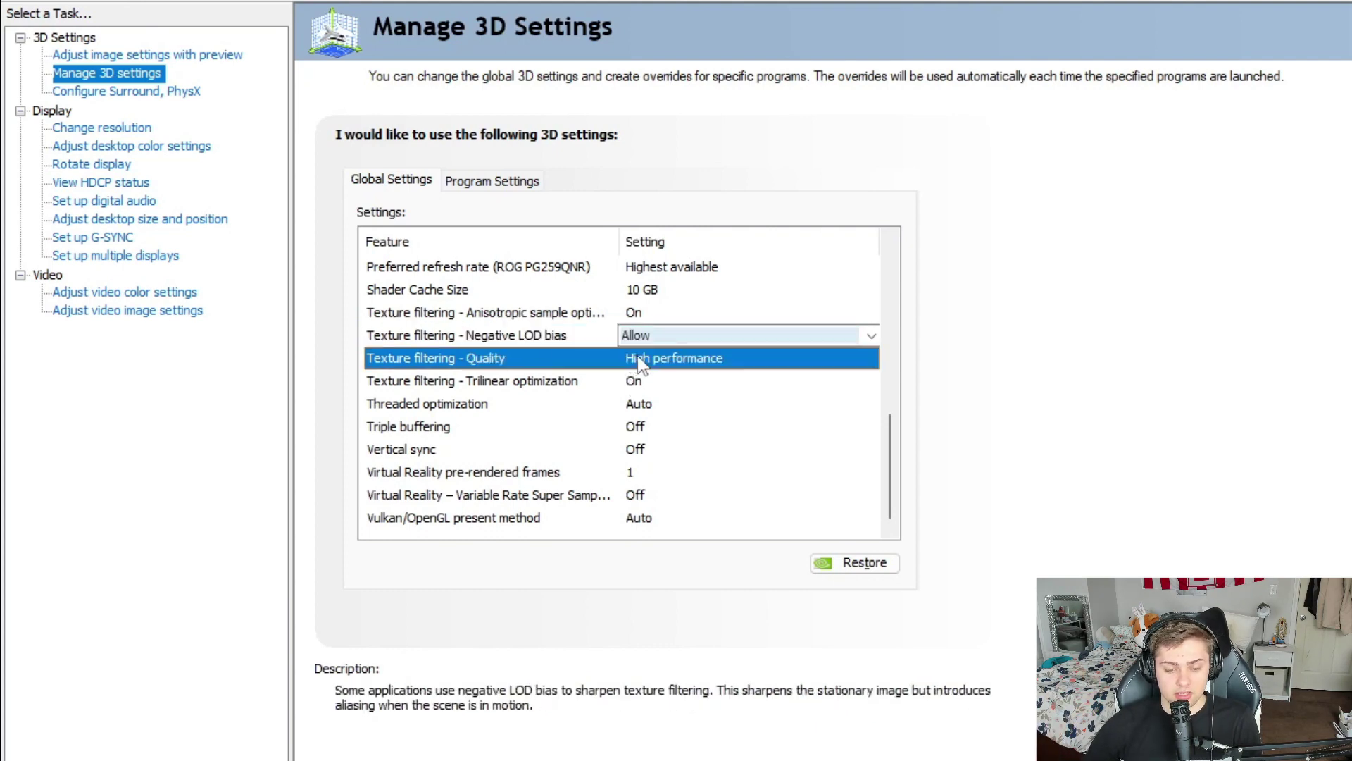
left_click(656, 359)
left_click(656, 360)
left_click(704, 359)
left_click(719, 432)
left_click(730, 359)
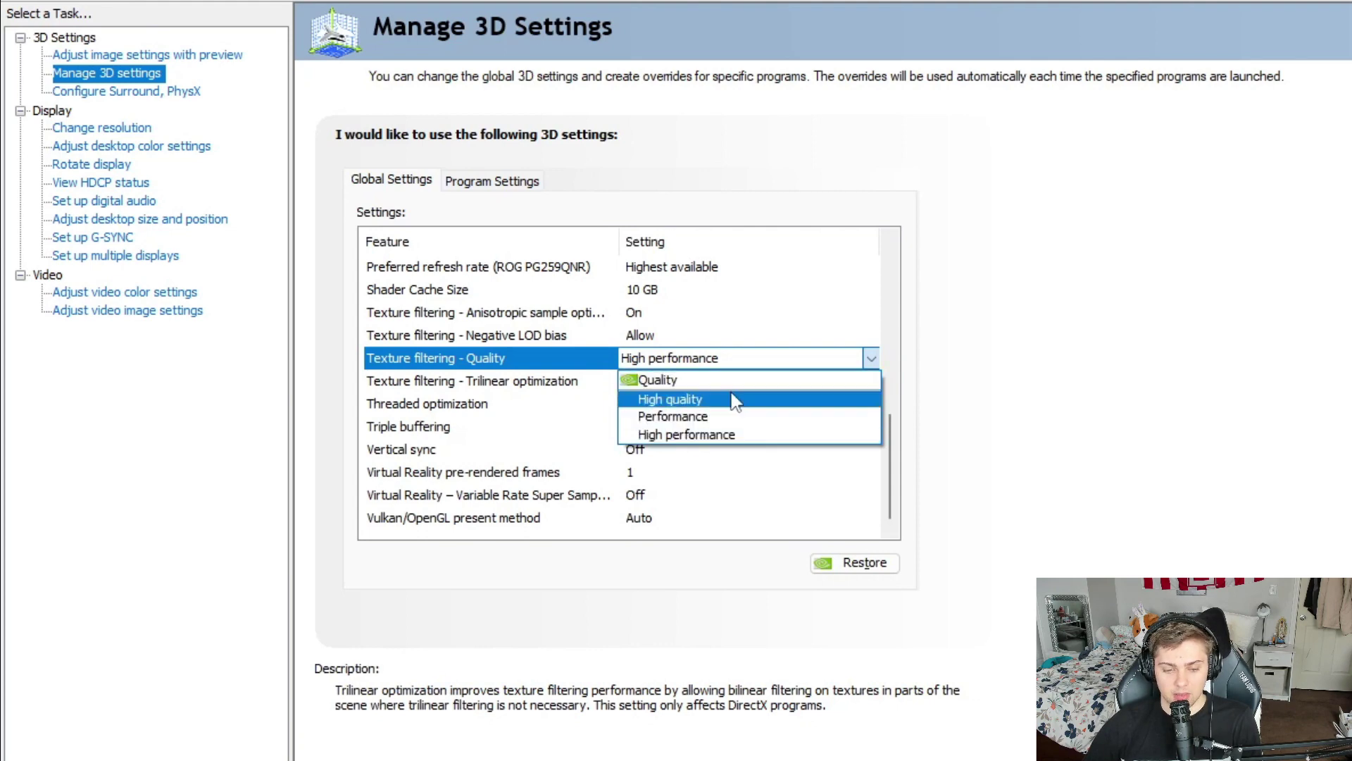
left_click(701, 434)
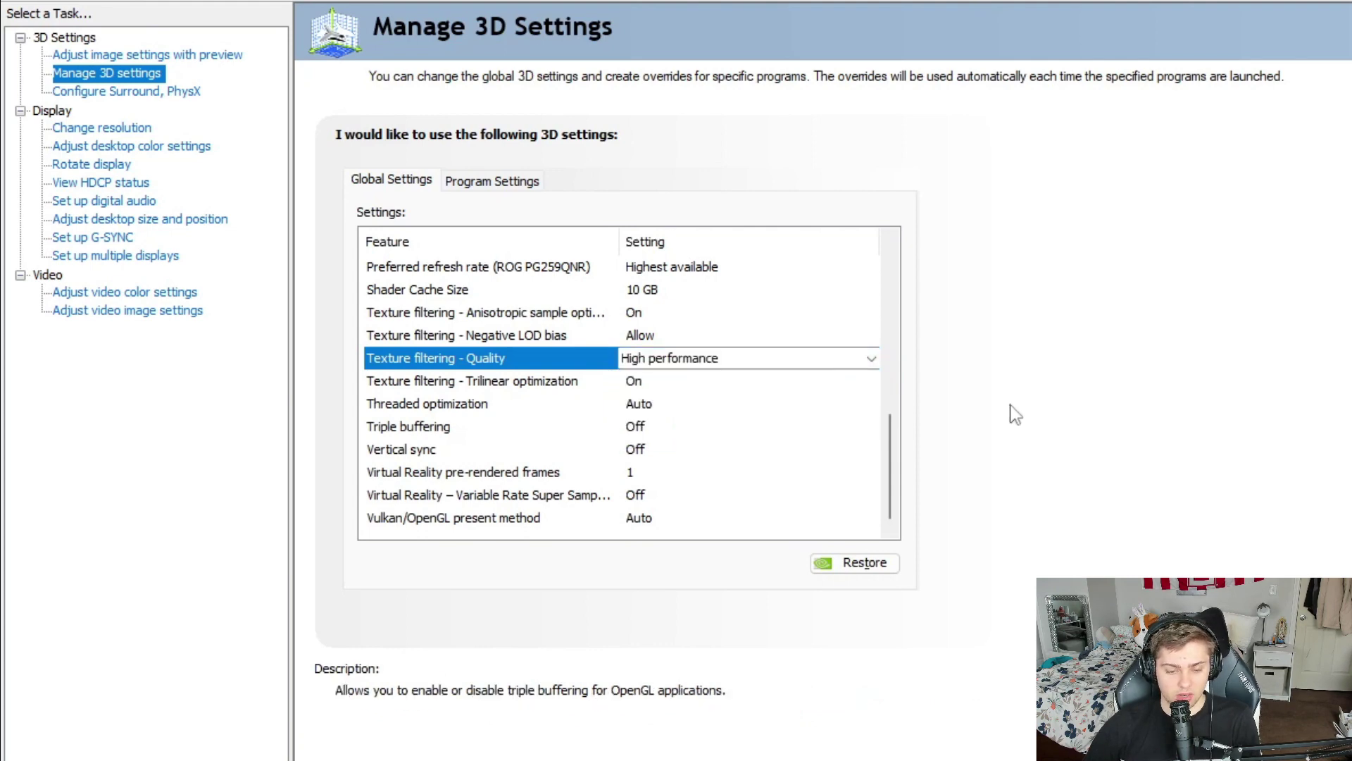
left_click(667, 381)
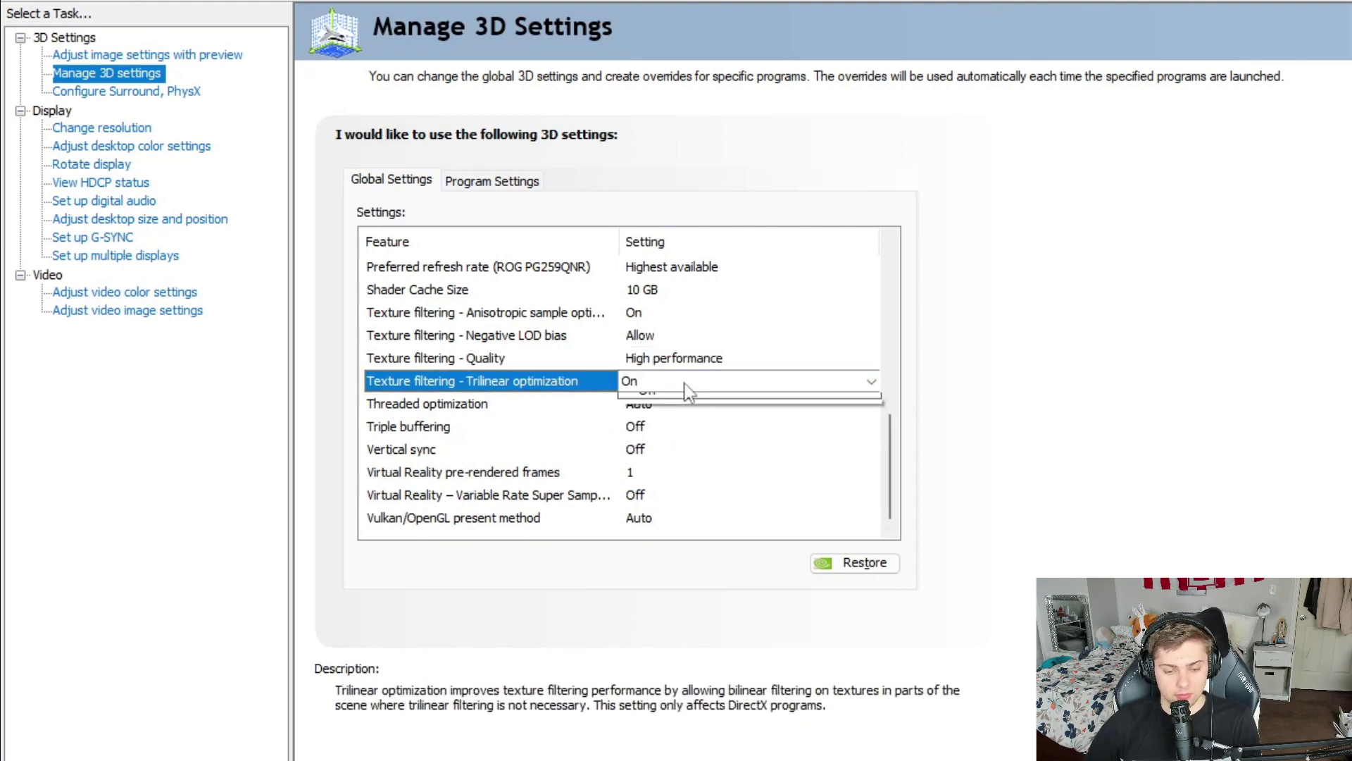
left_click(679, 381)
left_click(700, 403)
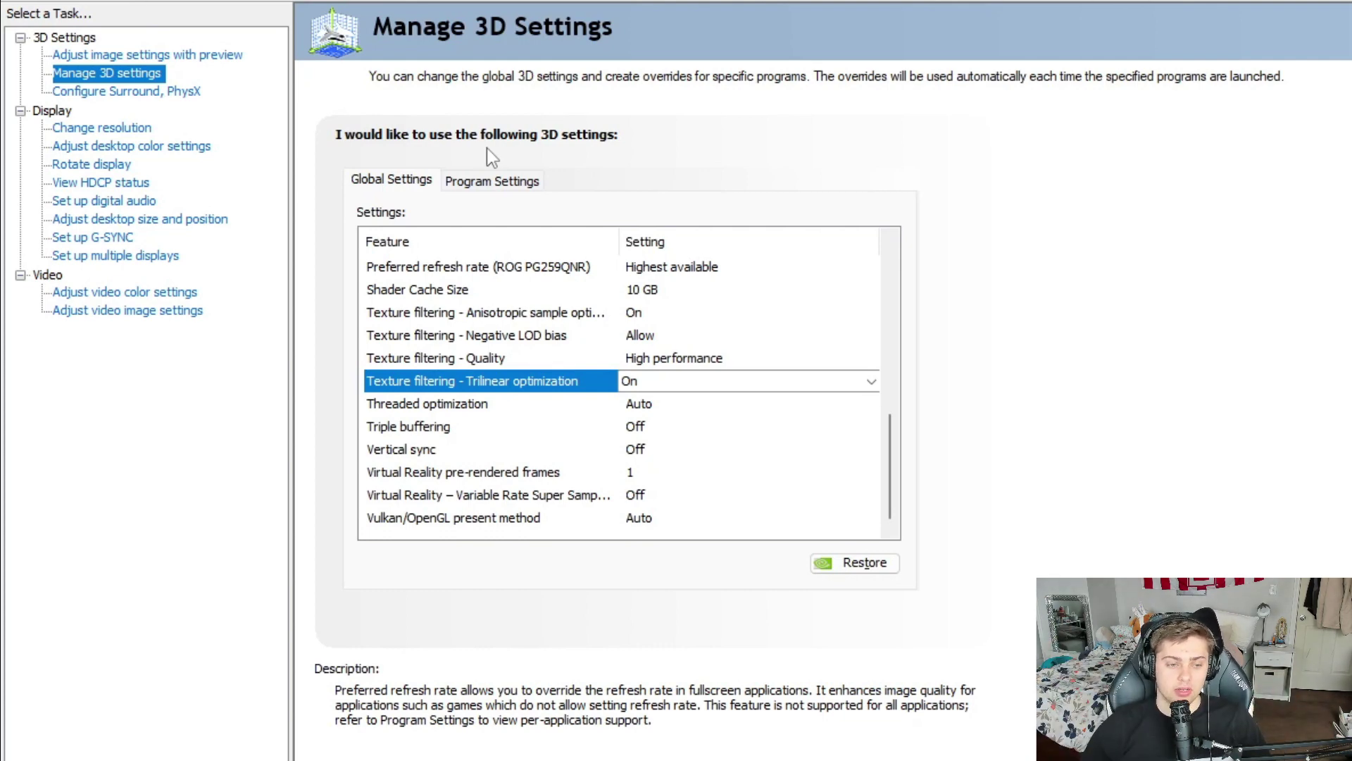
left_click(152, 134)
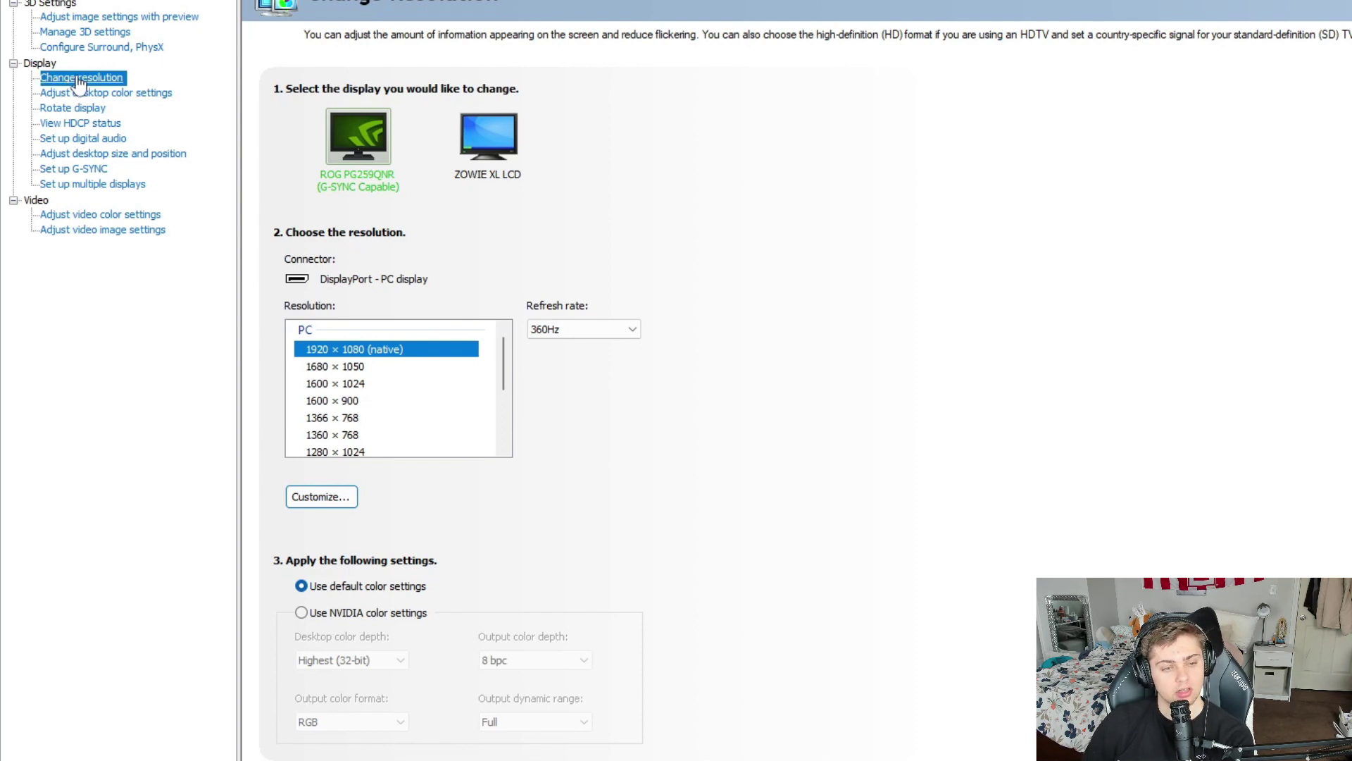
left_click(317, 350)
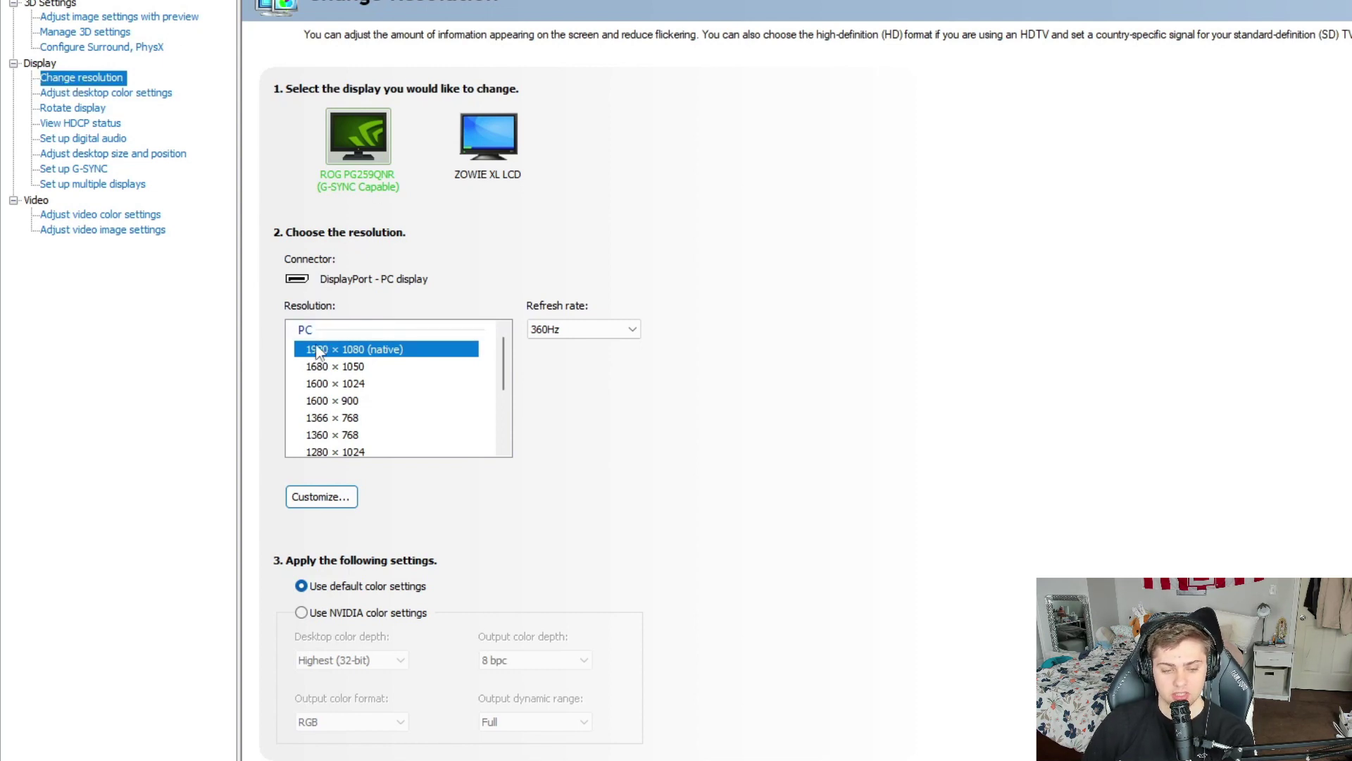
left_click(578, 329)
left_click(568, 345)
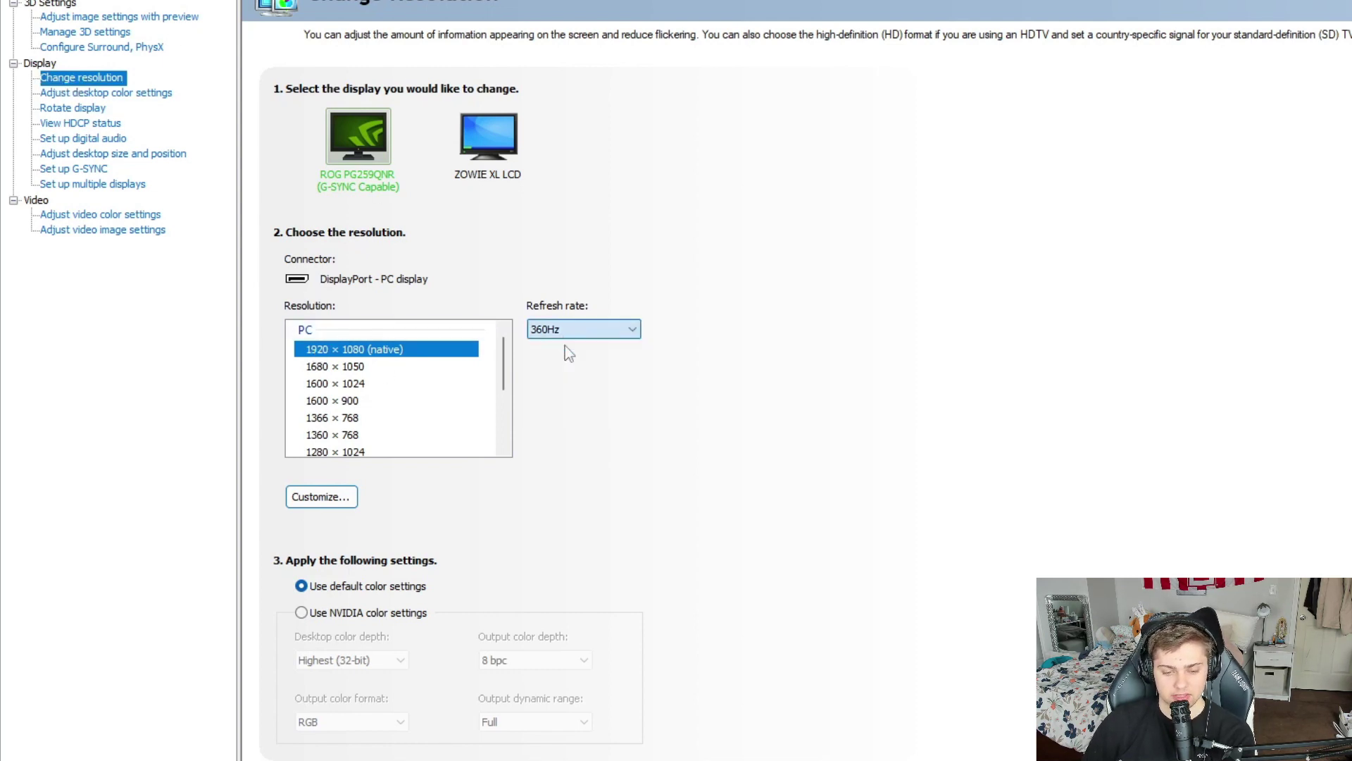
scroll(893, 305, "down", 2)
scroll(915, 388, "up", 2)
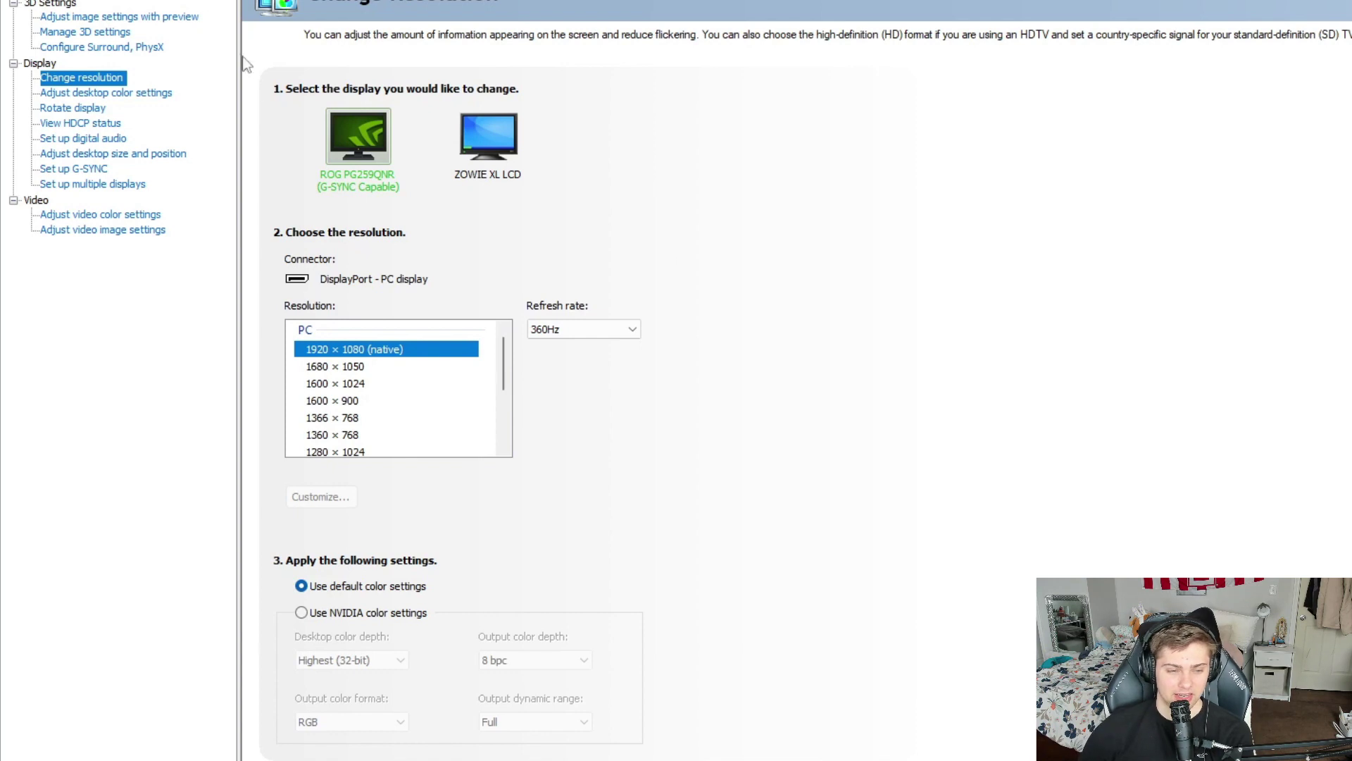
Apply the pending 360Hz display change and keep the new settings.
left_click(154, 154)
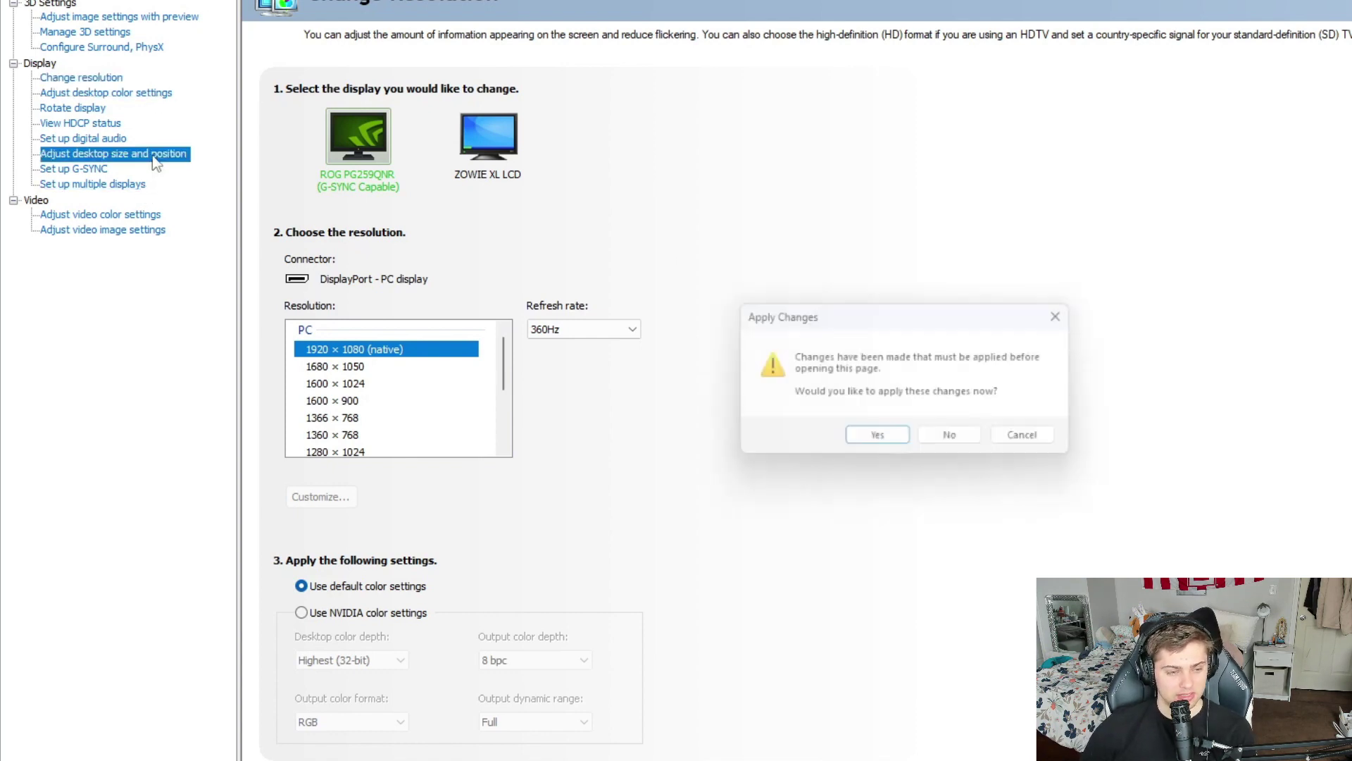
left_click(902, 447)
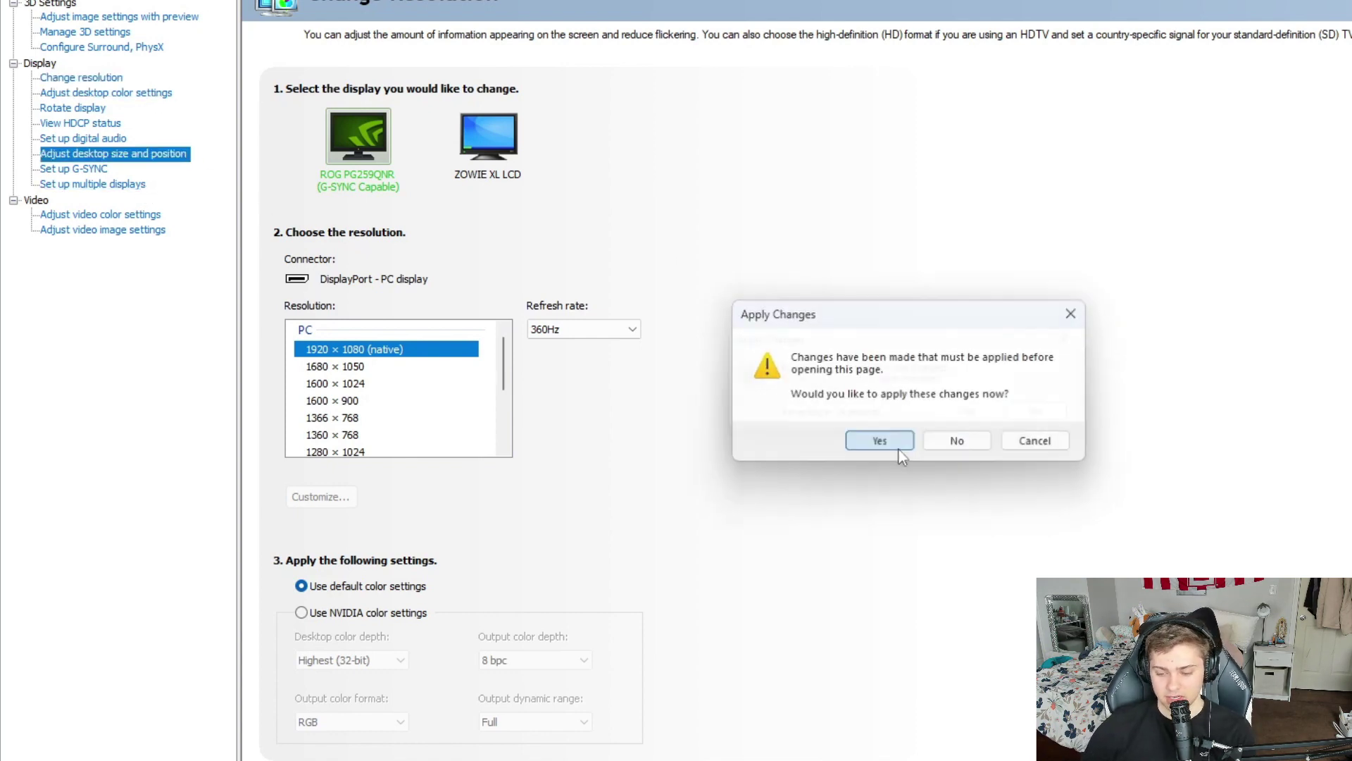
left_click(982, 421)
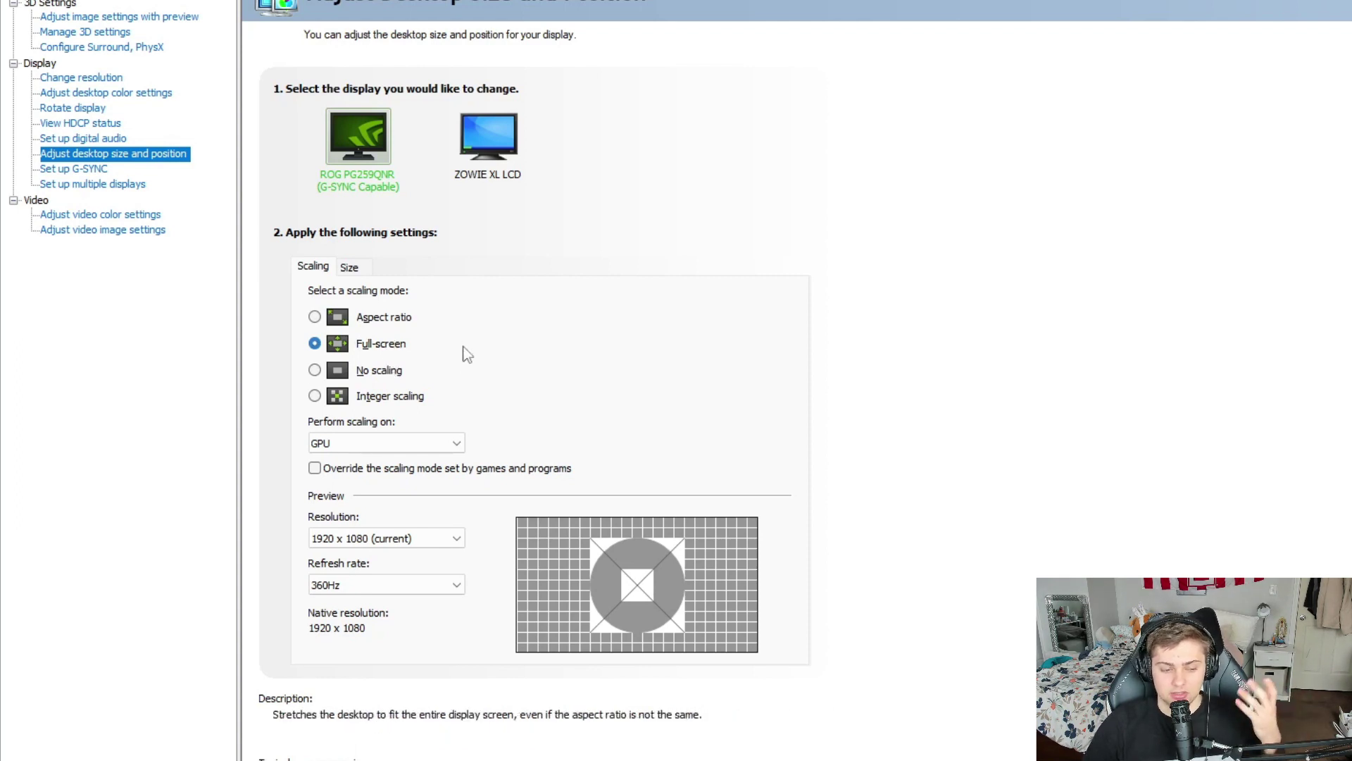
Keep the preview at 360Hz with scaling on the GPU, and choose Full-screen scaling mode.
left_click(464, 328)
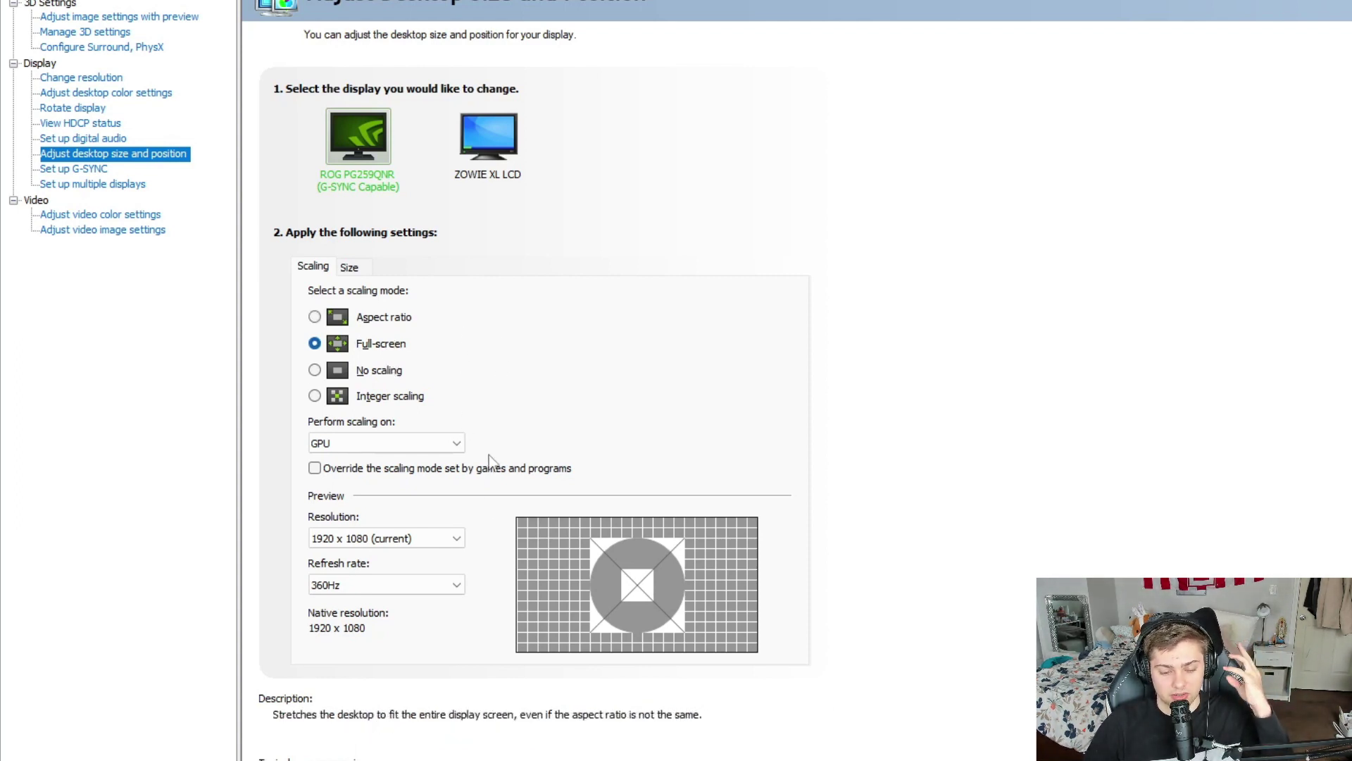
left_click(412, 584)
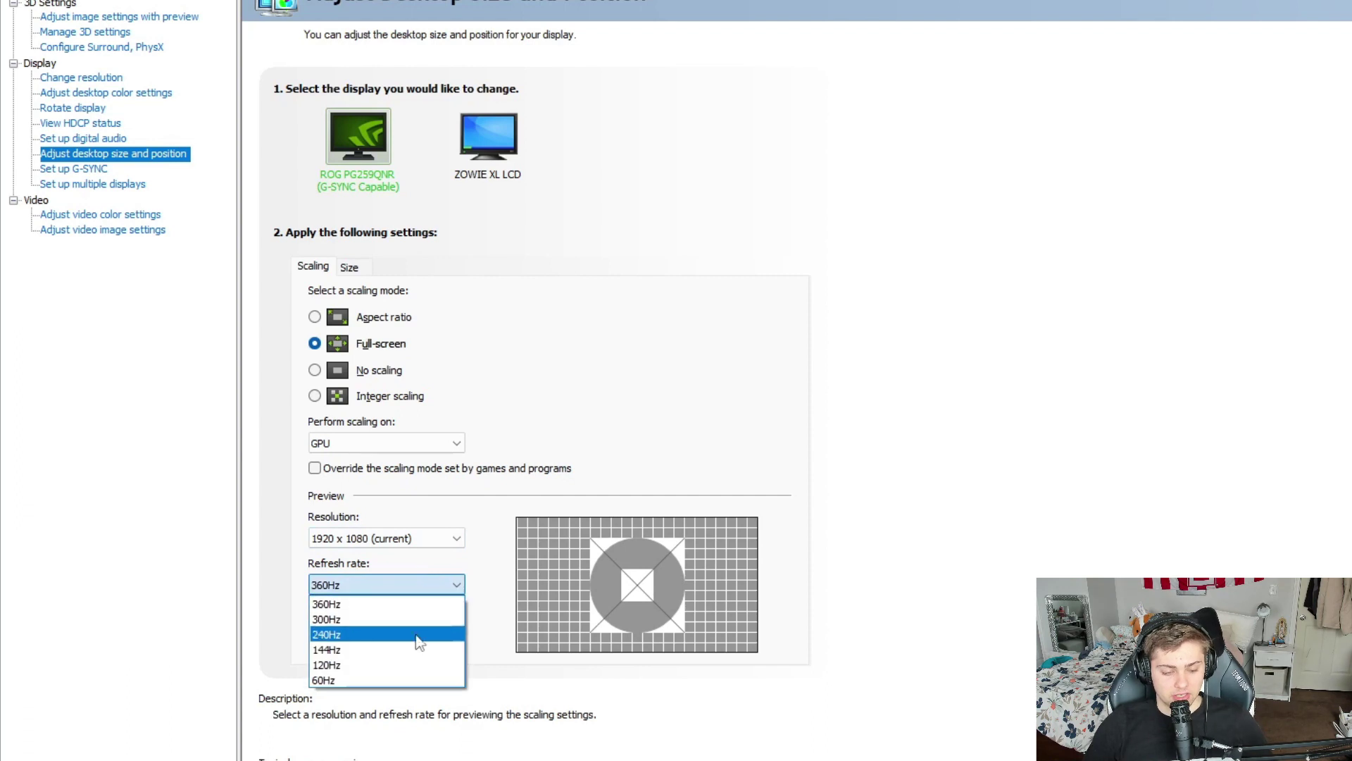
left_click(477, 441)
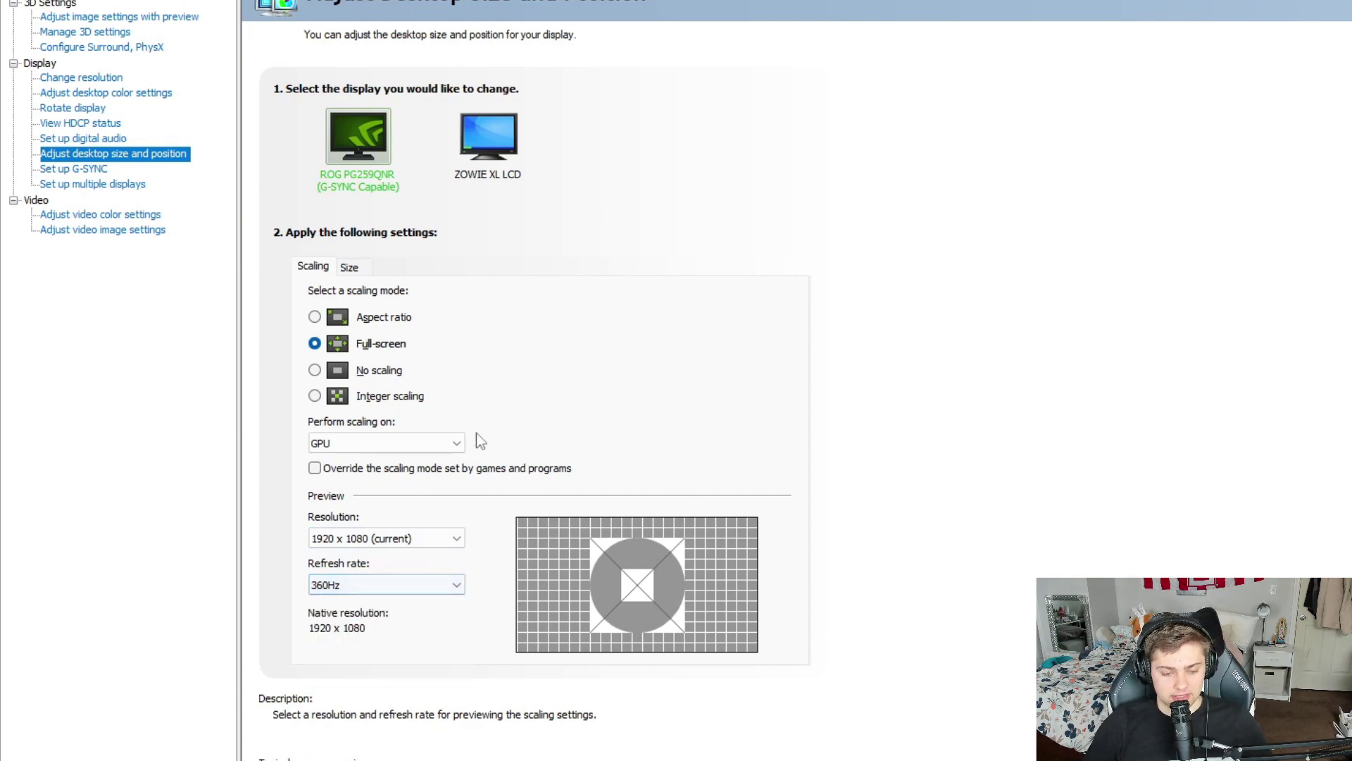
left_click(386, 444)
left_click(353, 463)
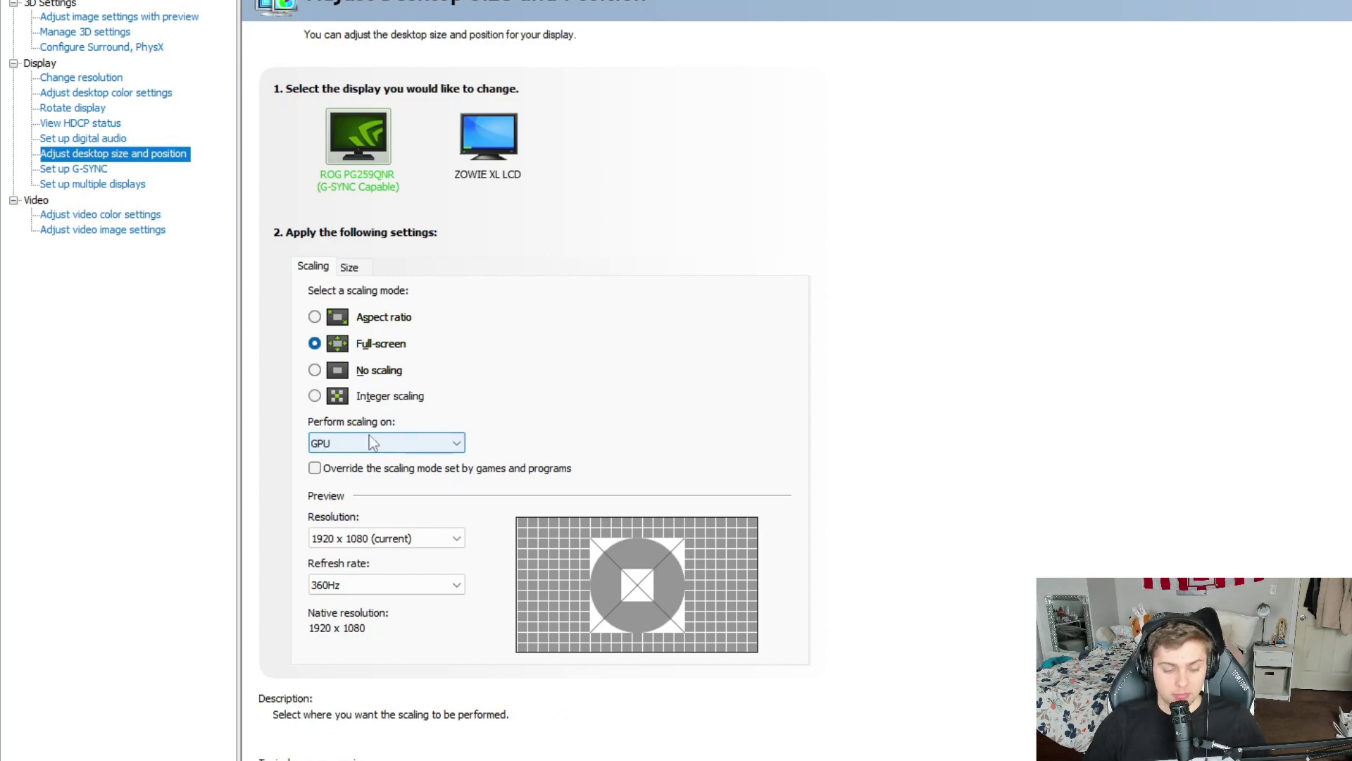
left_click(415, 441)
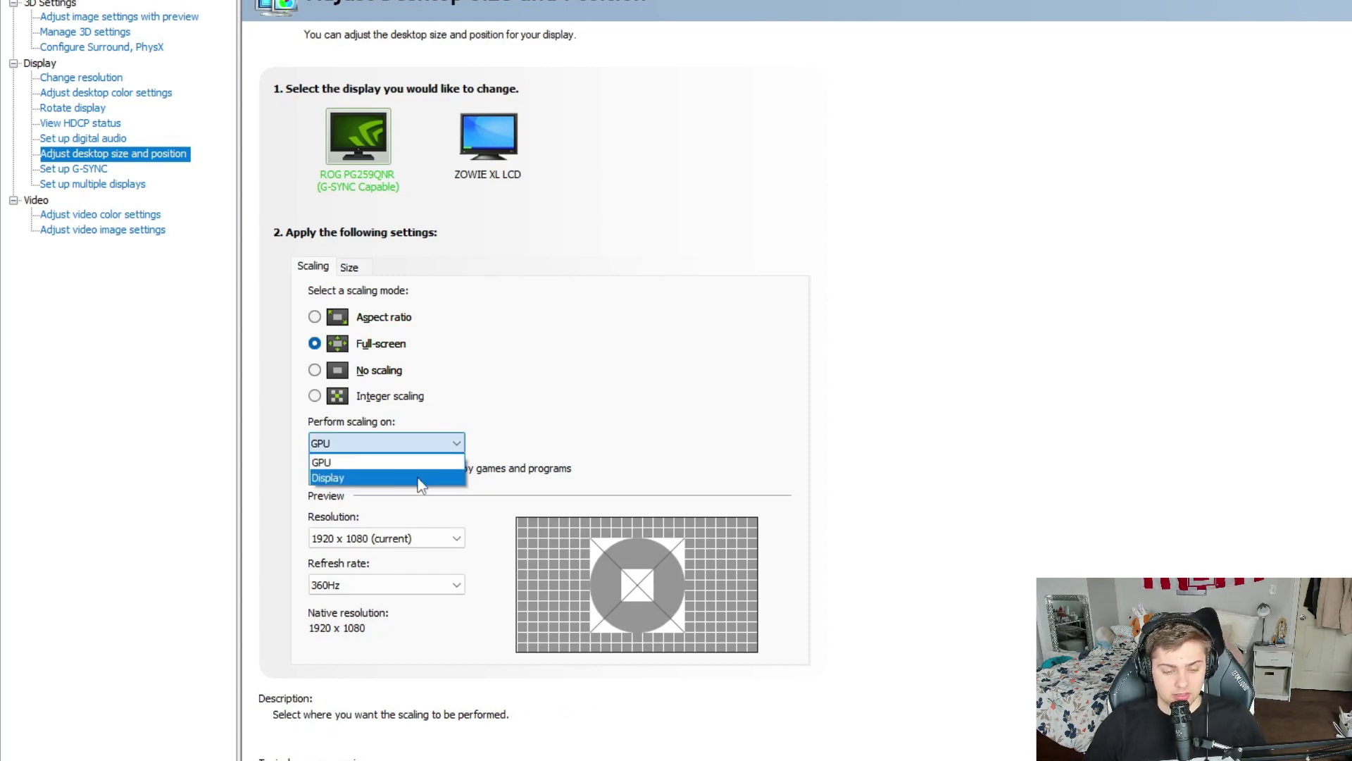
left_click(403, 467)
left_click(338, 444)
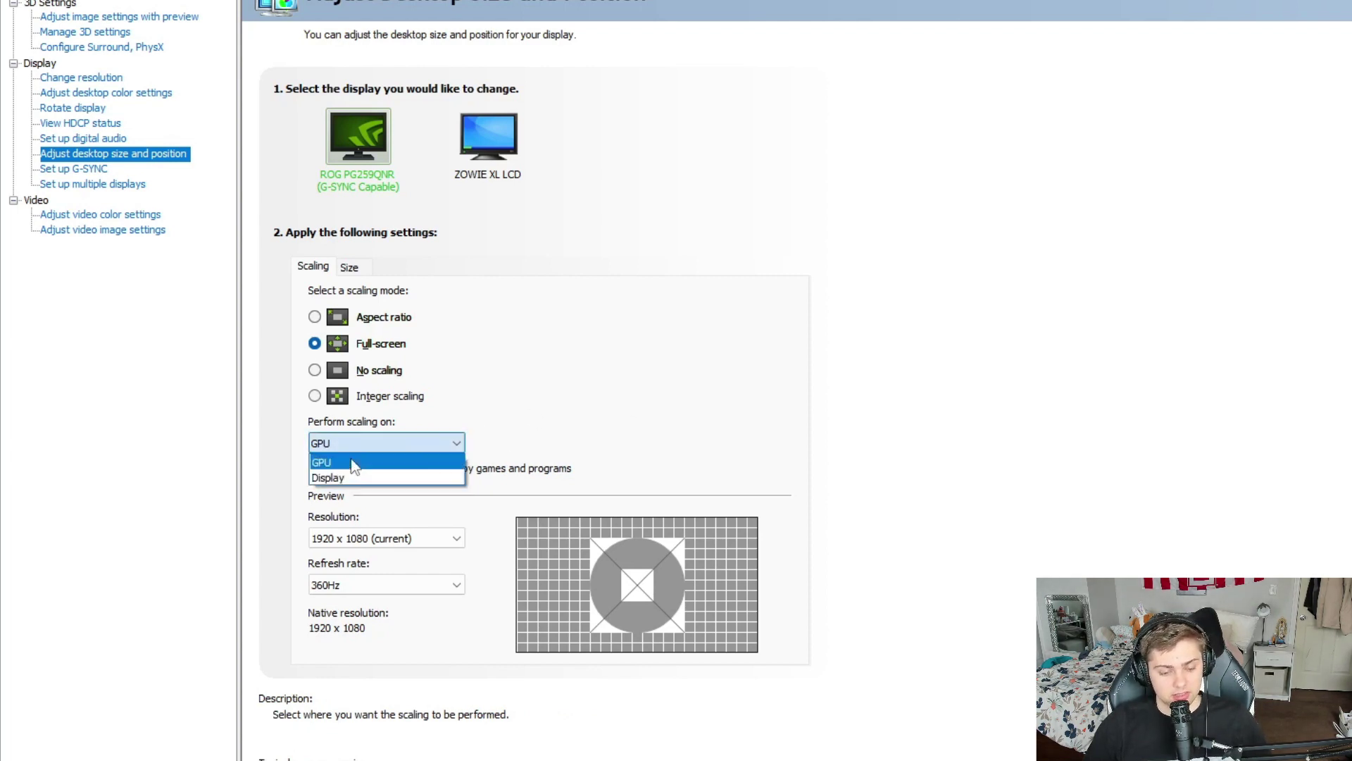
left_click(355, 459)
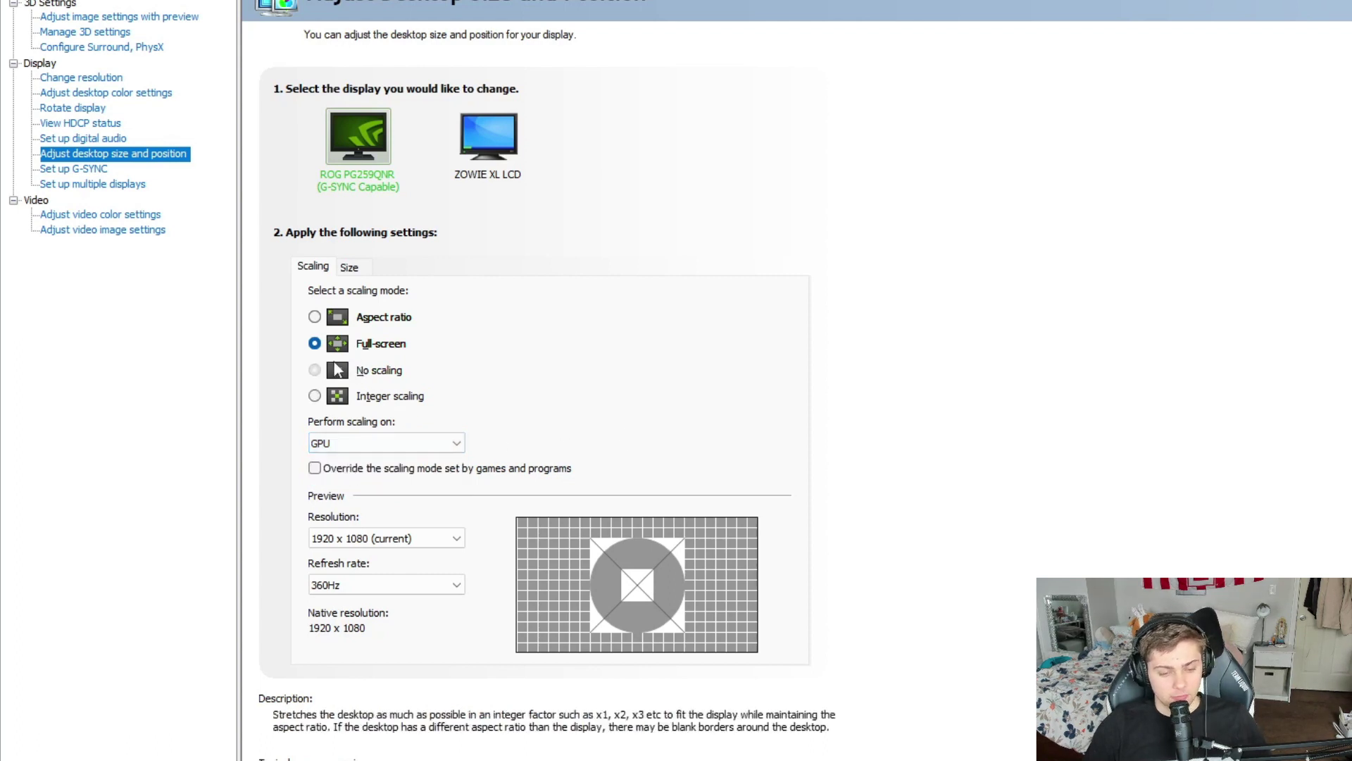
left_click(314, 316)
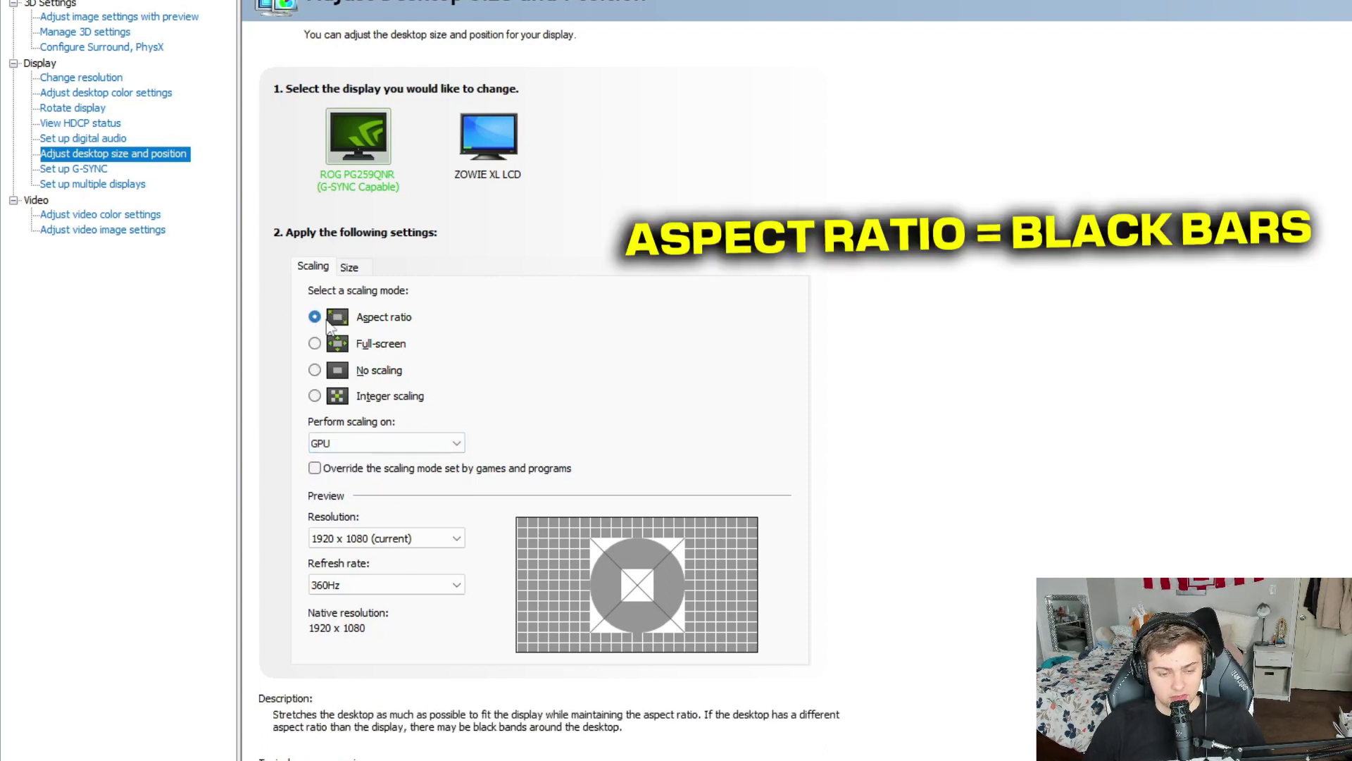
left_click(314, 344)
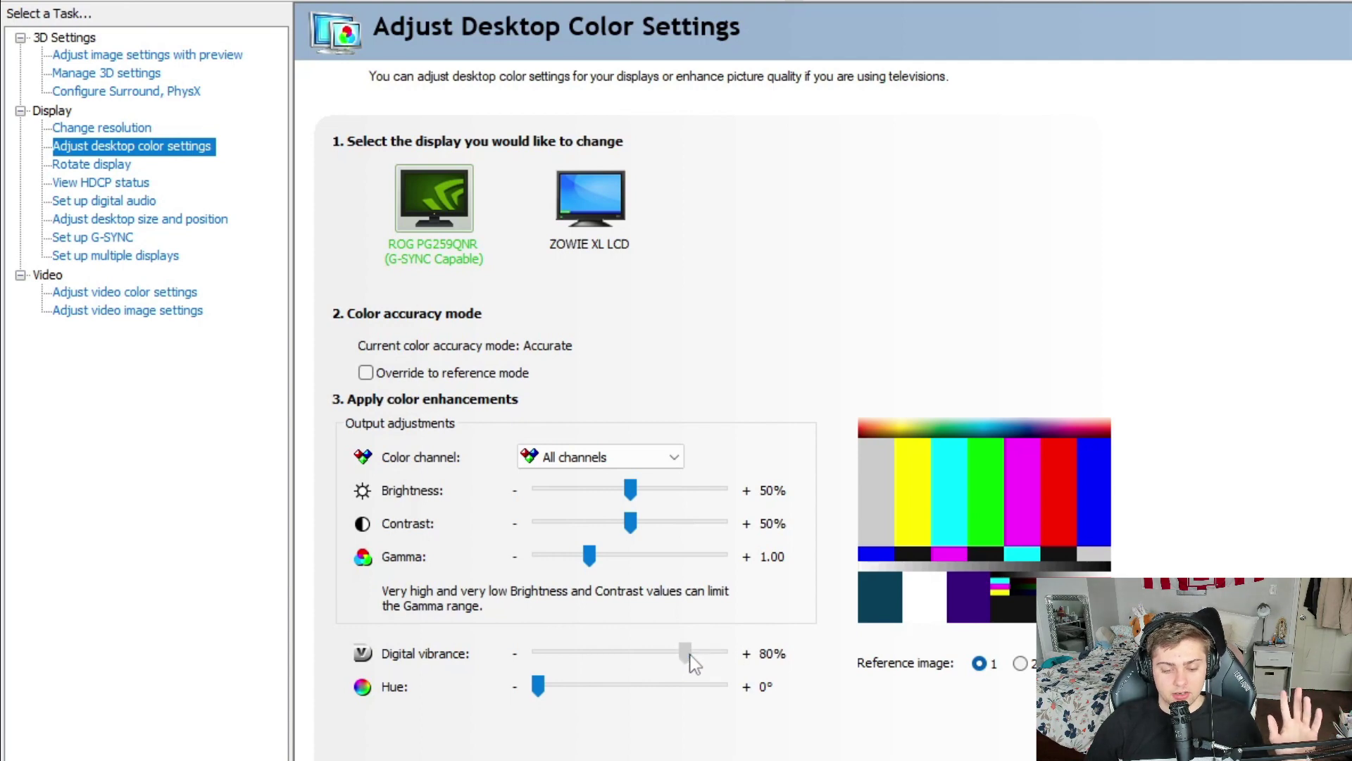
Raise Digital vibrance to 80%, apply it, then go back to desktop size and position.
mouse_move(690, 655)
left_mouse_down()
mouse_move(779, 656)
mouse_move(648, 668)
mouse_move(689, 669)
left_mouse_up()
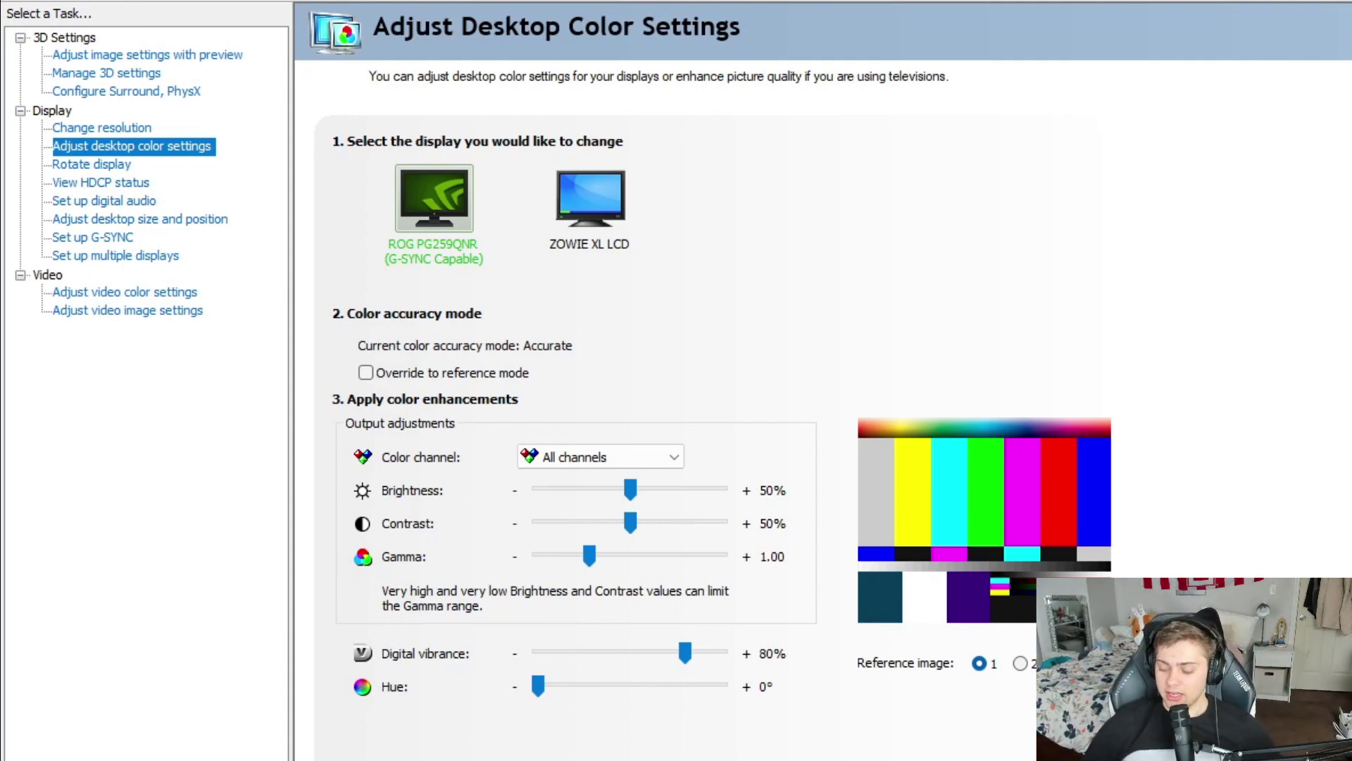
left_click(1183, 537)
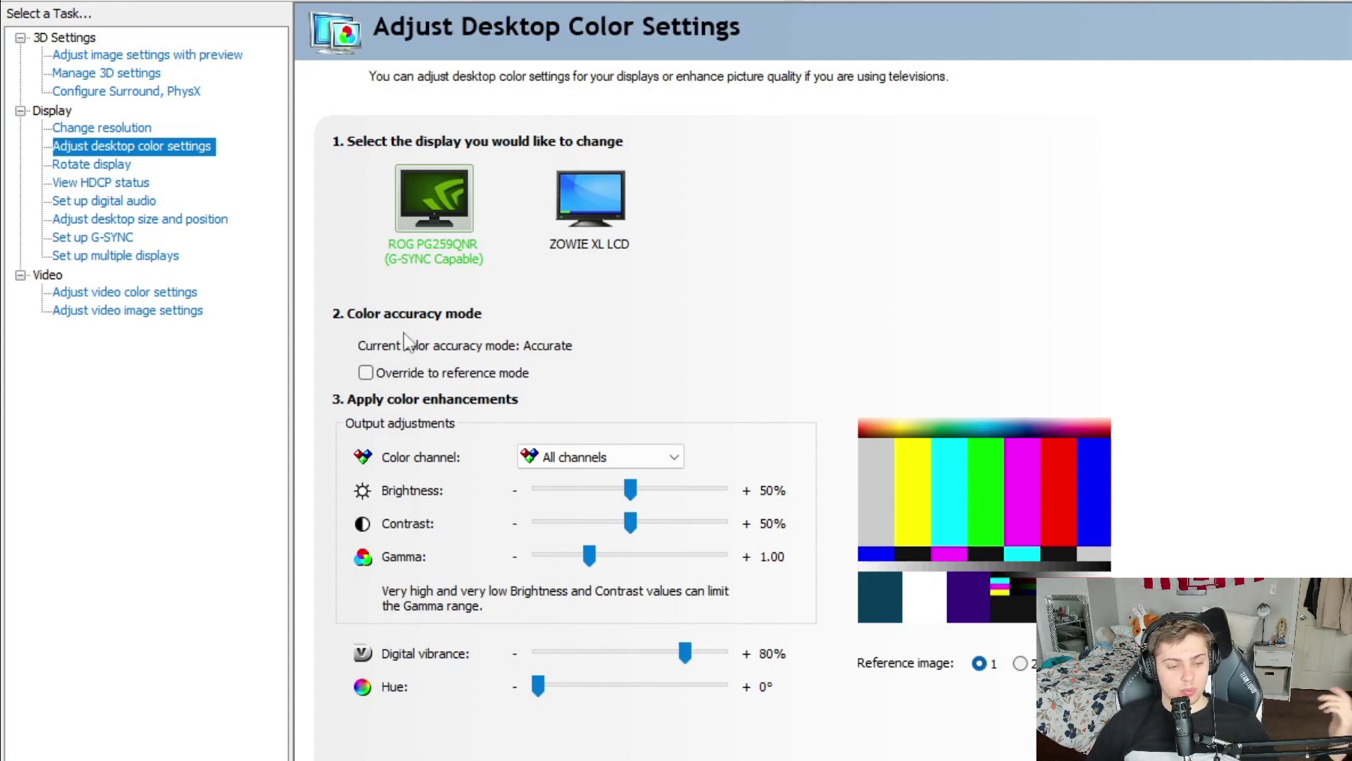
left_click(166, 220)
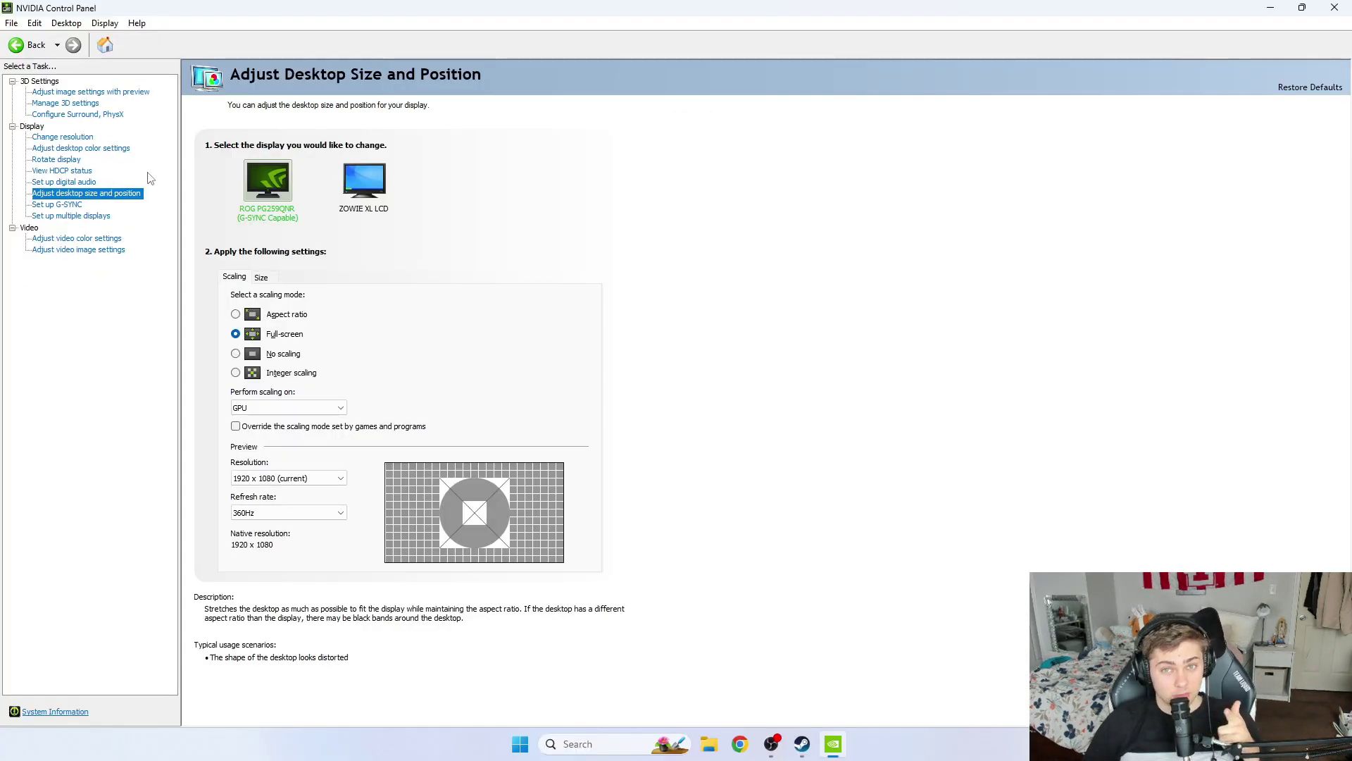
Bring the Steam inventory back up and show details of the first P250 | Sand Dune.
left_click(803, 744)
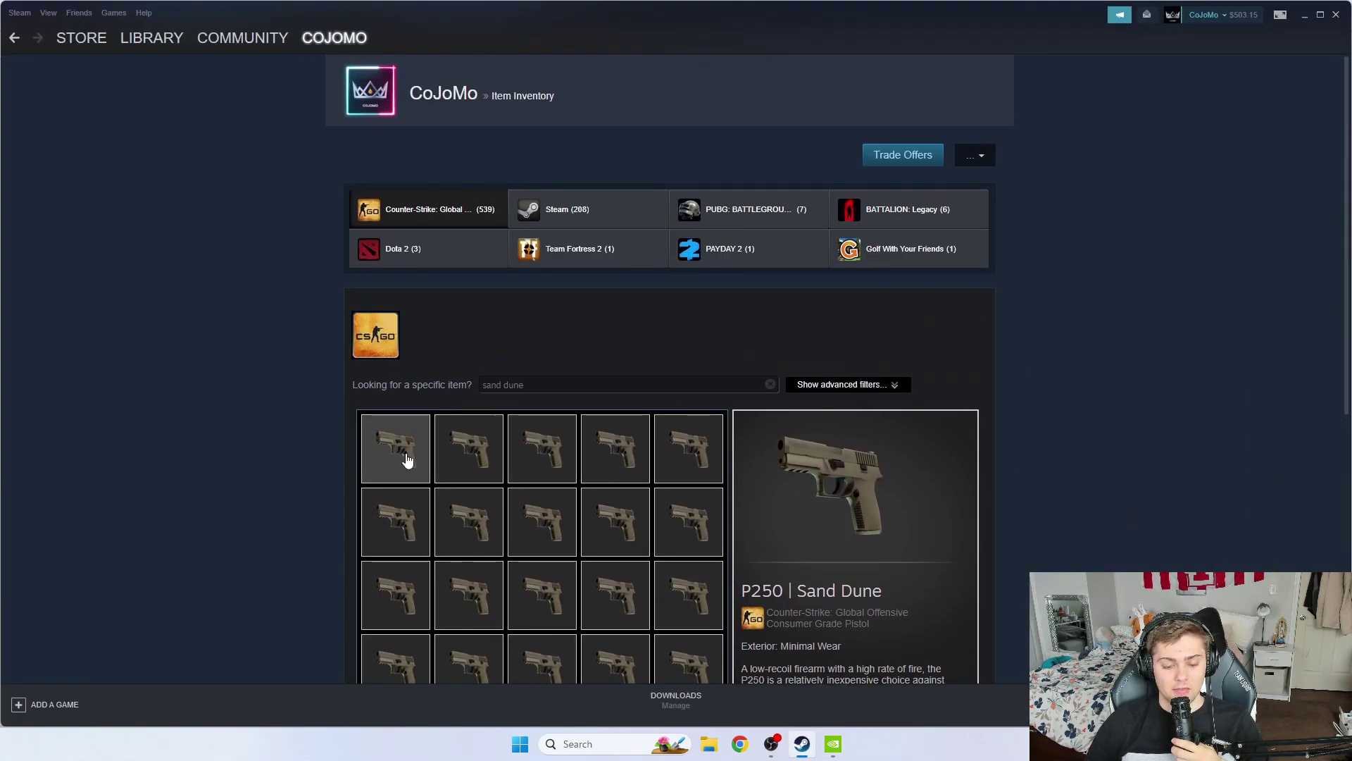
left_click(395, 449)
scroll(563, 479, "down", 4)
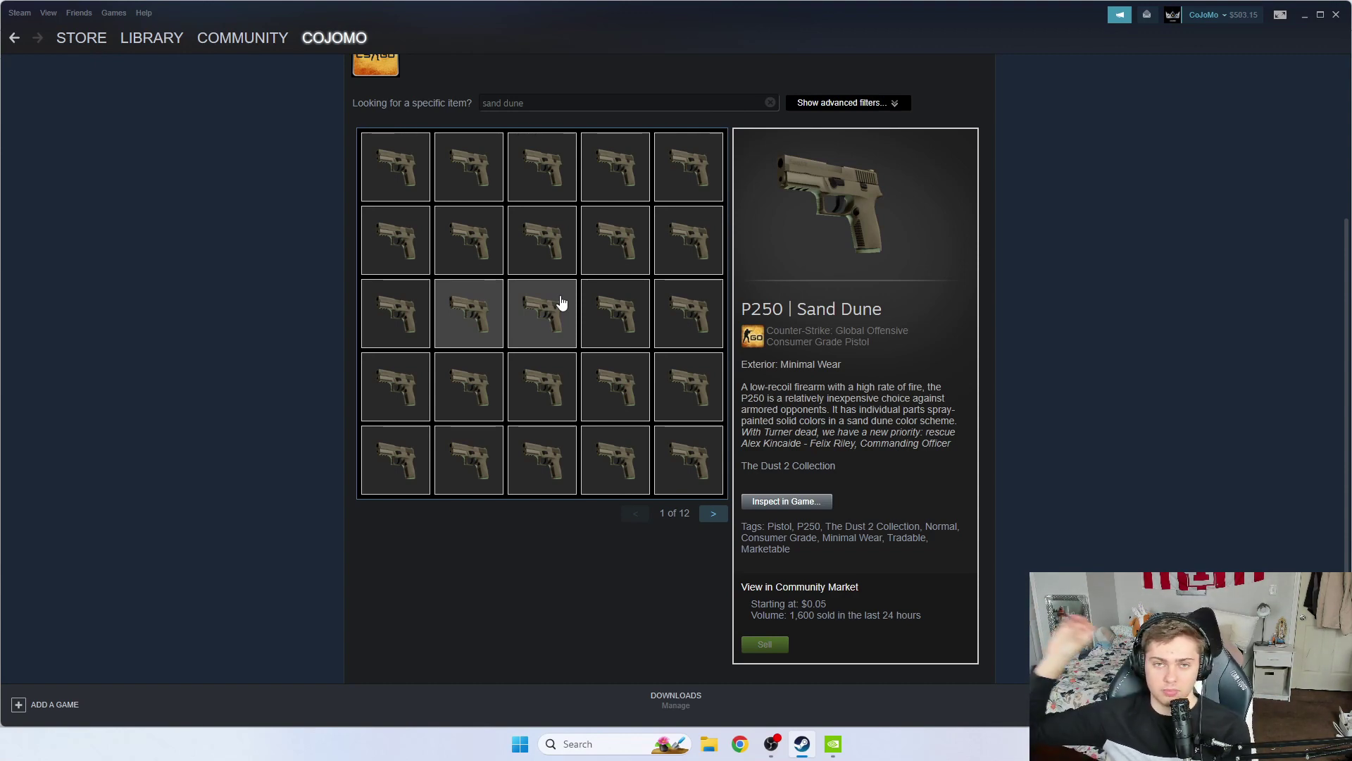
Page forward through the inventory, then return to page 1 of 12.
left_click(715, 514)
left_click(713, 514)
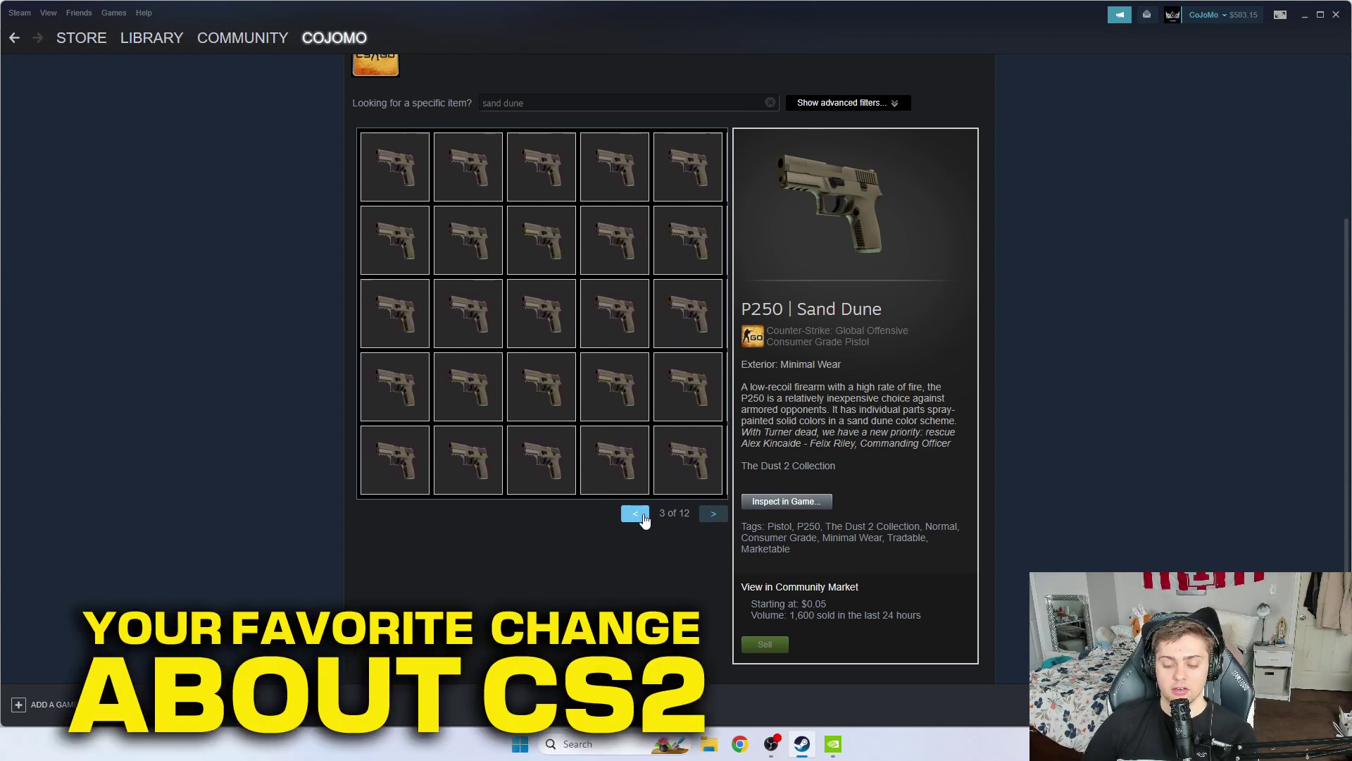
left_click(637, 514)
left_click(637, 514)
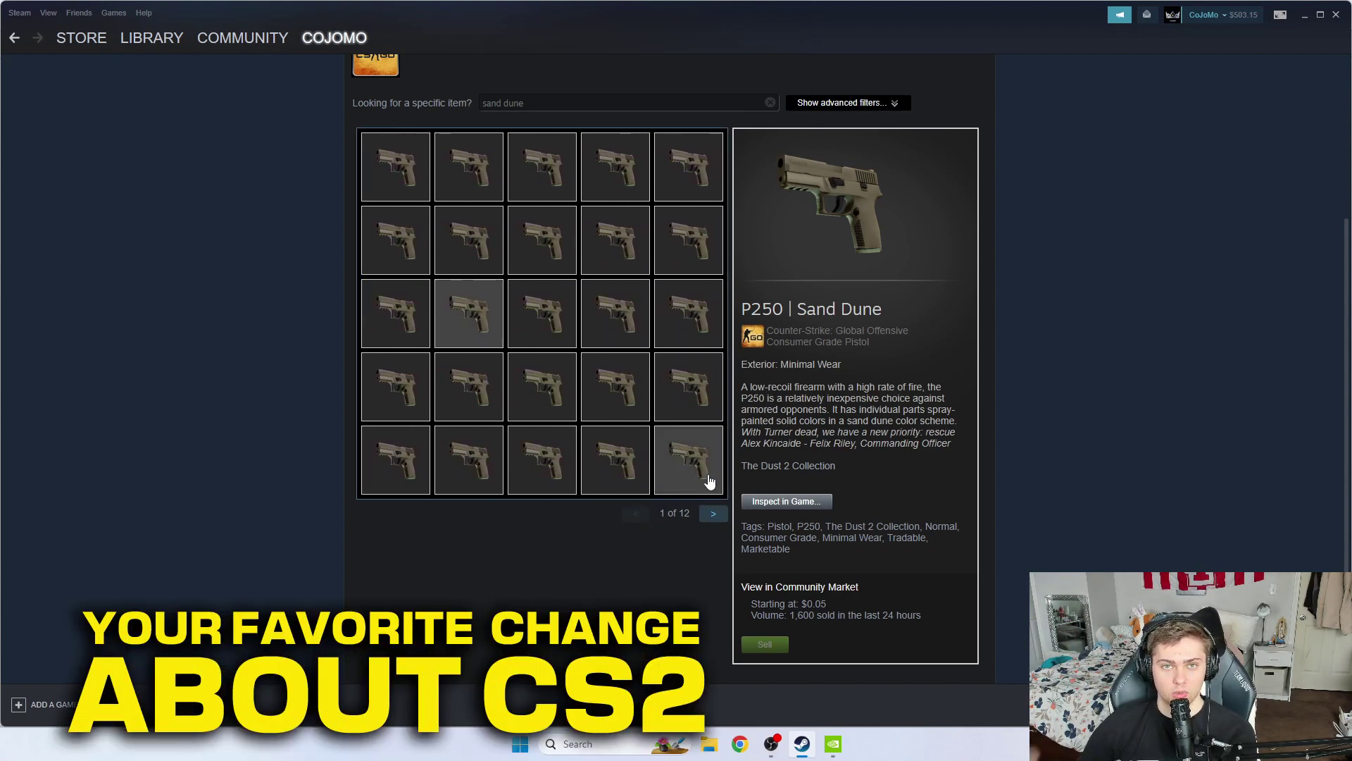
left_click(714, 514)
left_click(714, 514)
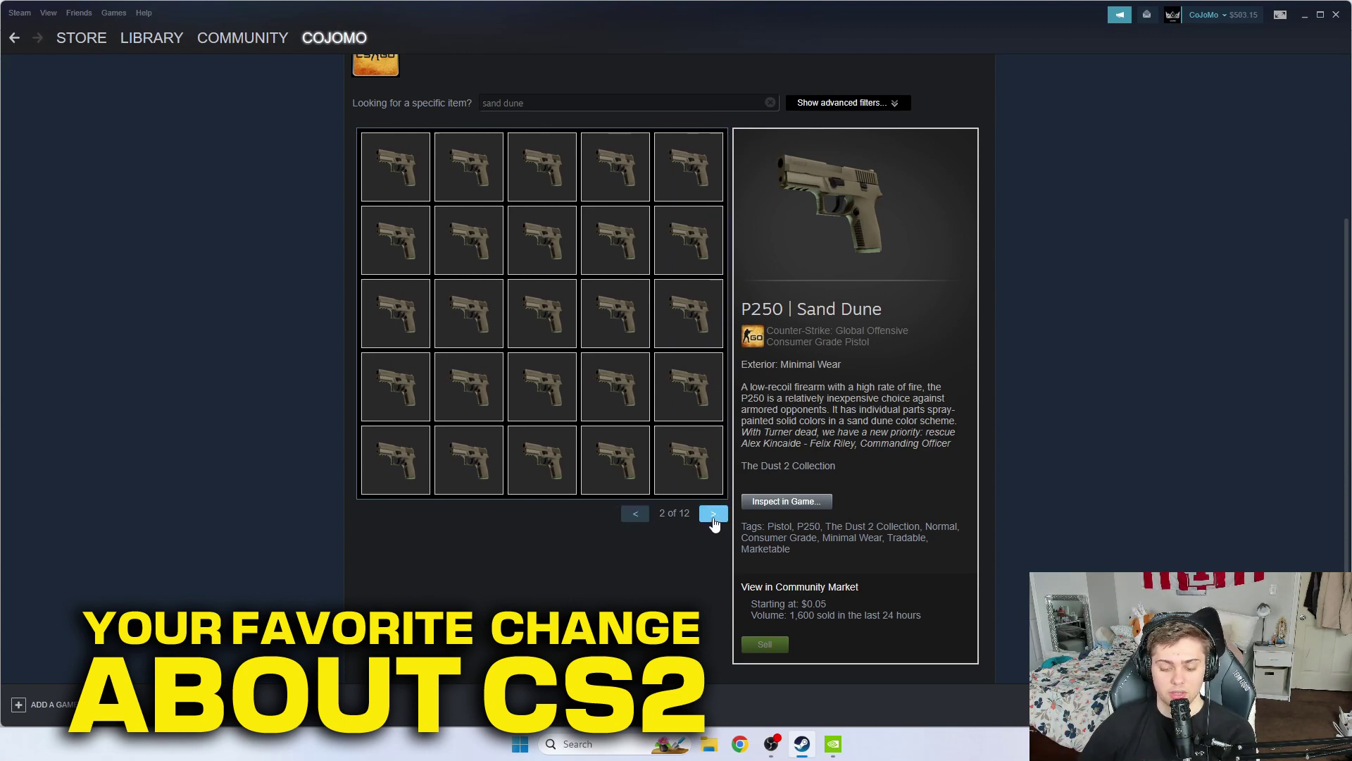
left_click(714, 514)
left_click(713, 514)
left_click(713, 516)
left_click(713, 515)
left_click(714, 516)
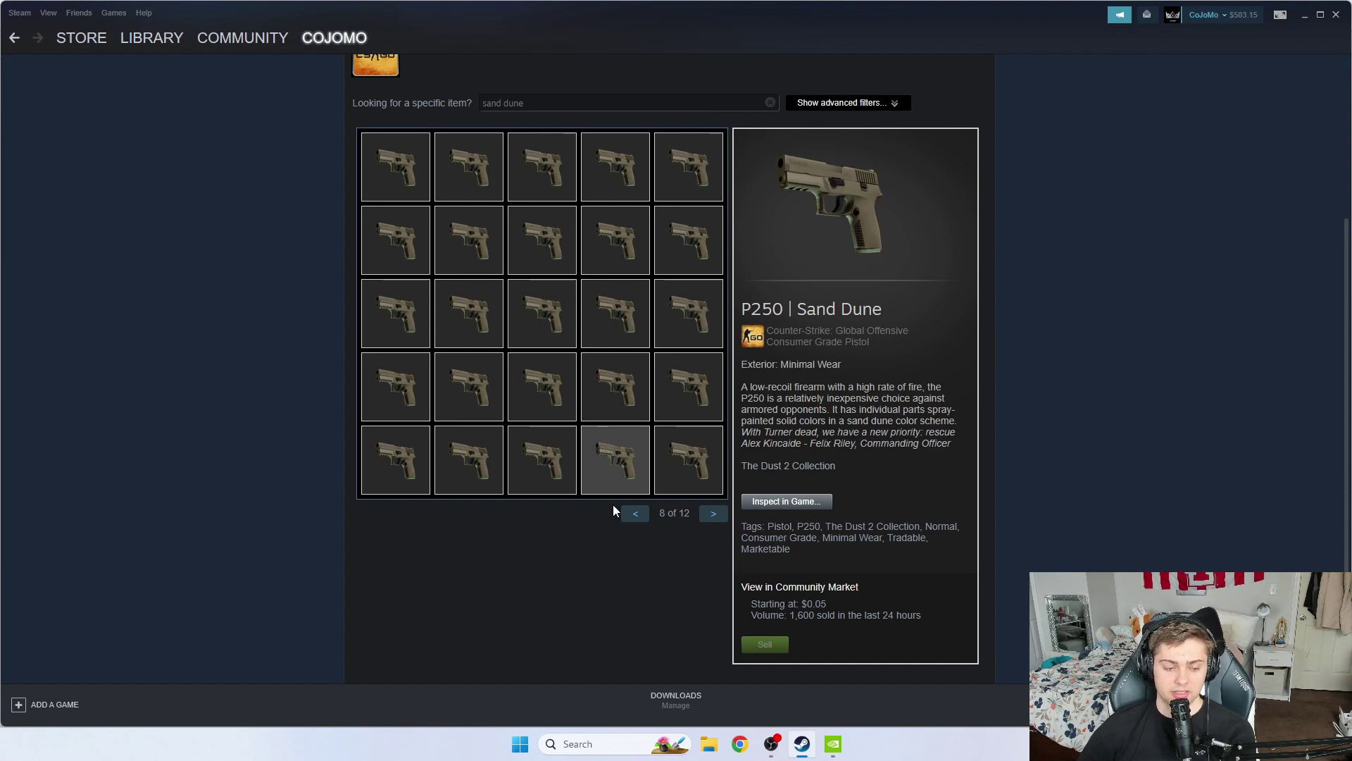
left_click(635, 514)
left_click(635, 514)
left_click(635, 514)
left_click(635, 514)
left_click(635, 515)
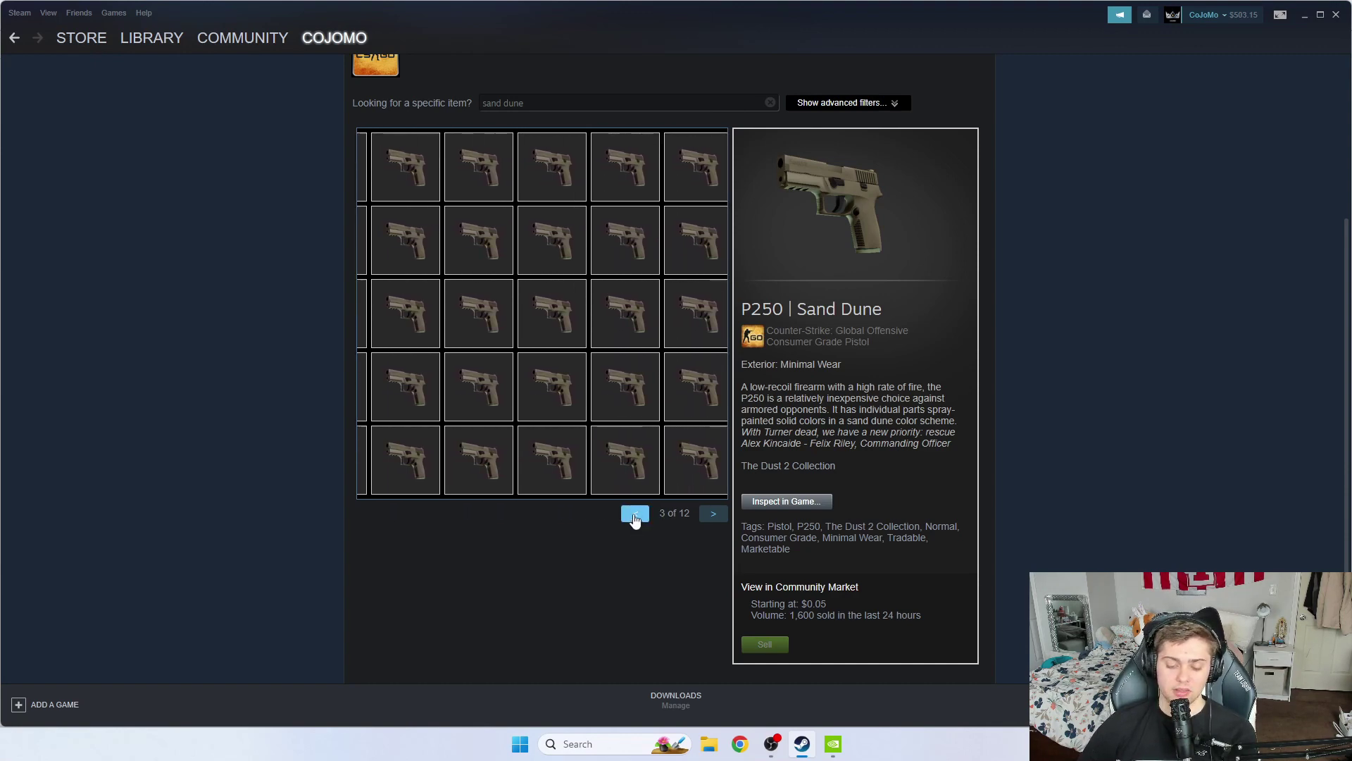
left_click(634, 514)
left_click(634, 514)
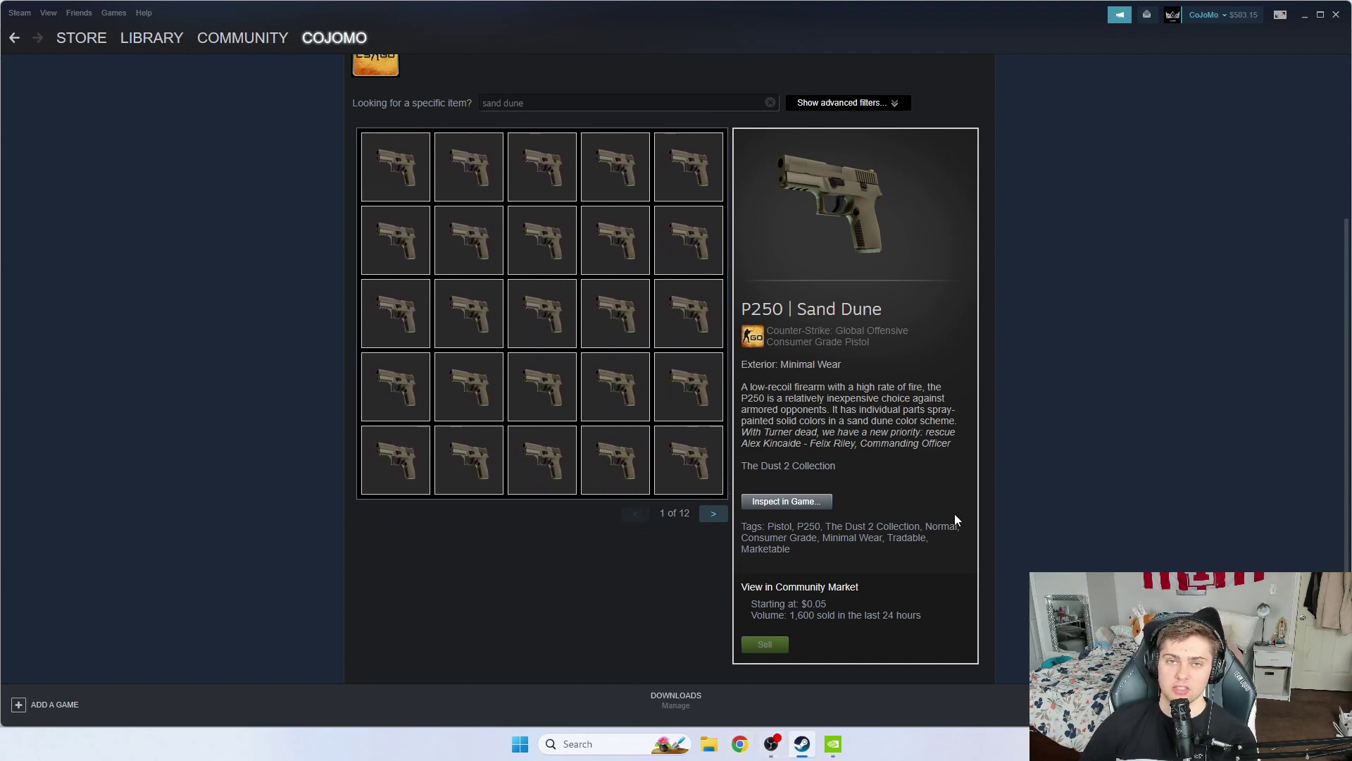